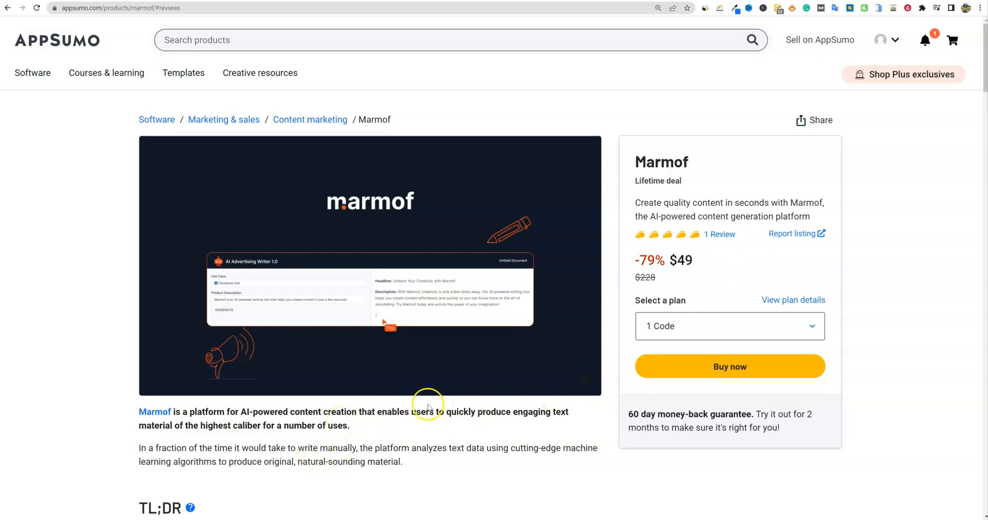
- Examine the Marmof deal page's product description, TL;DR, At-a-glance details and Overview section
scroll(406, 396, "down", 5)
scroll(442, 395, "up", 5)
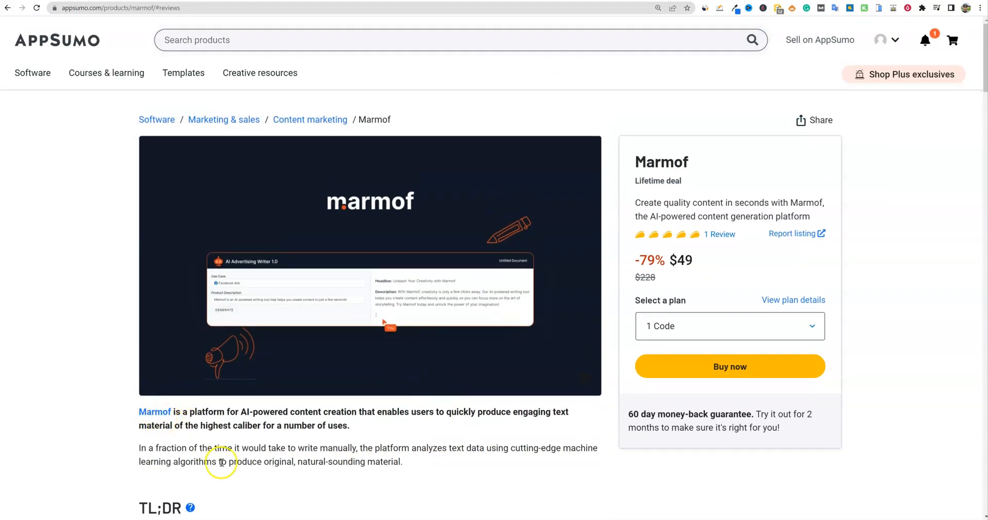
scroll(270, 431, "down", 1)
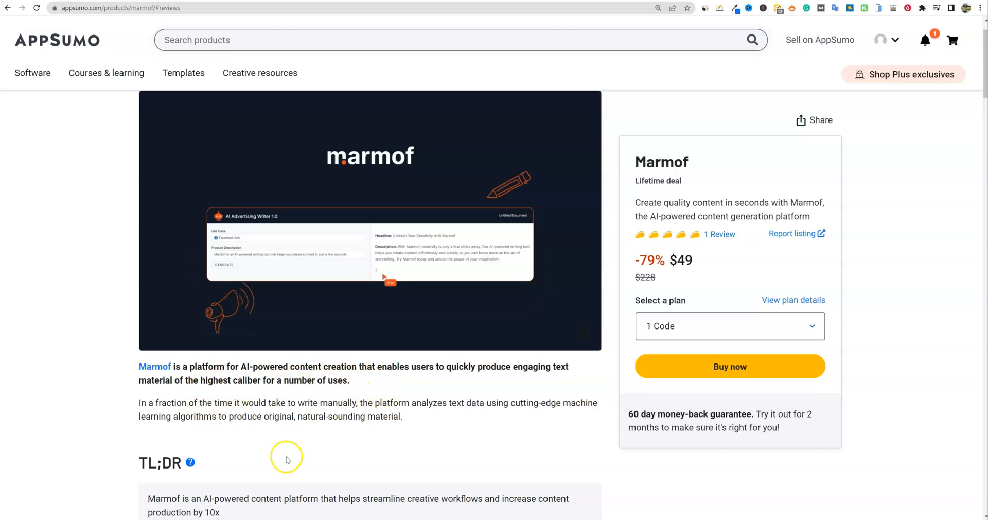
scroll(330, 447, "down", 5)
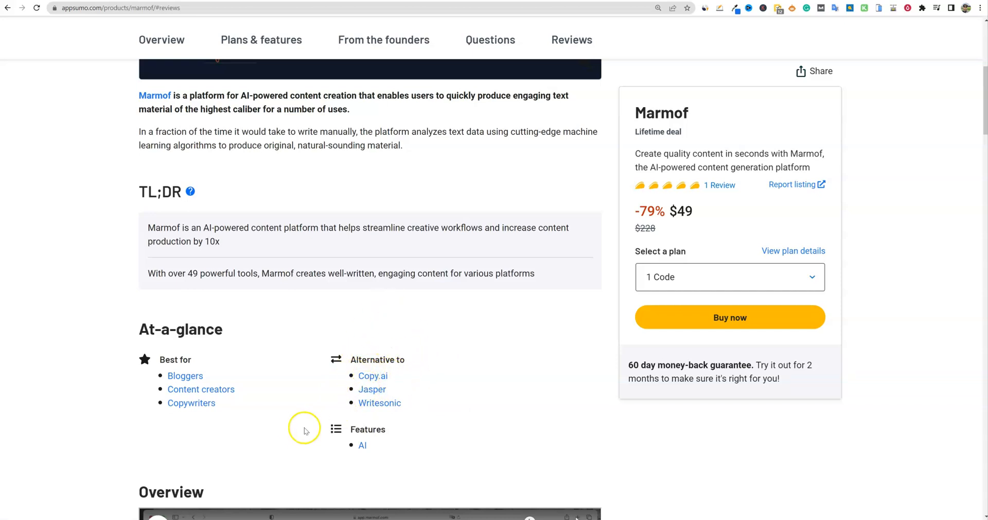
scroll(293, 425, "down", 10)
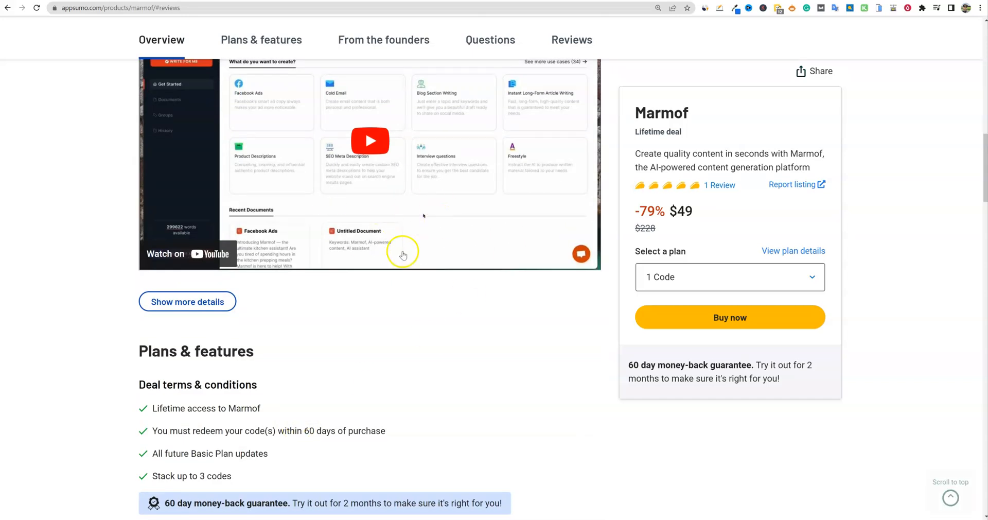
scroll(389, 250, "up", 4)
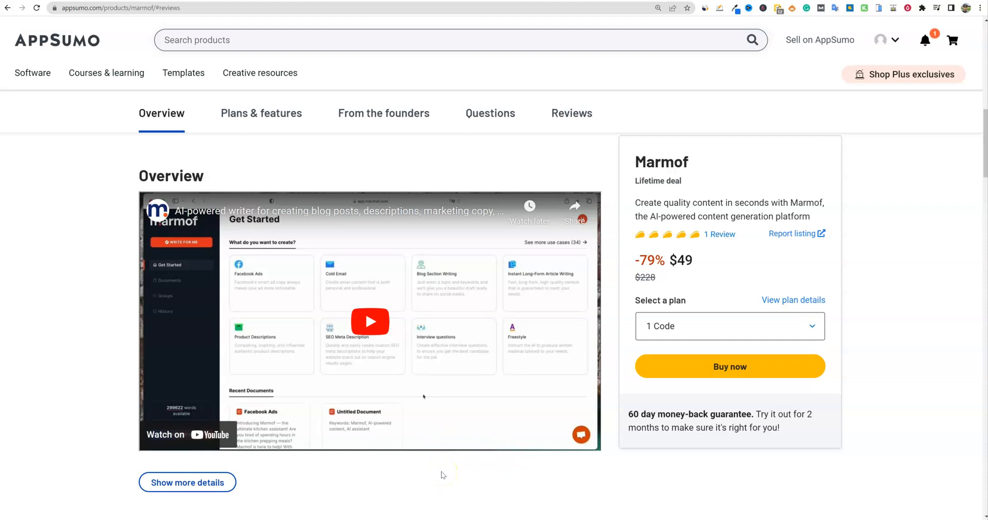
- Play the Marmof overview video briefly, pause it and dismiss the suggested videos
left_click(374, 322)
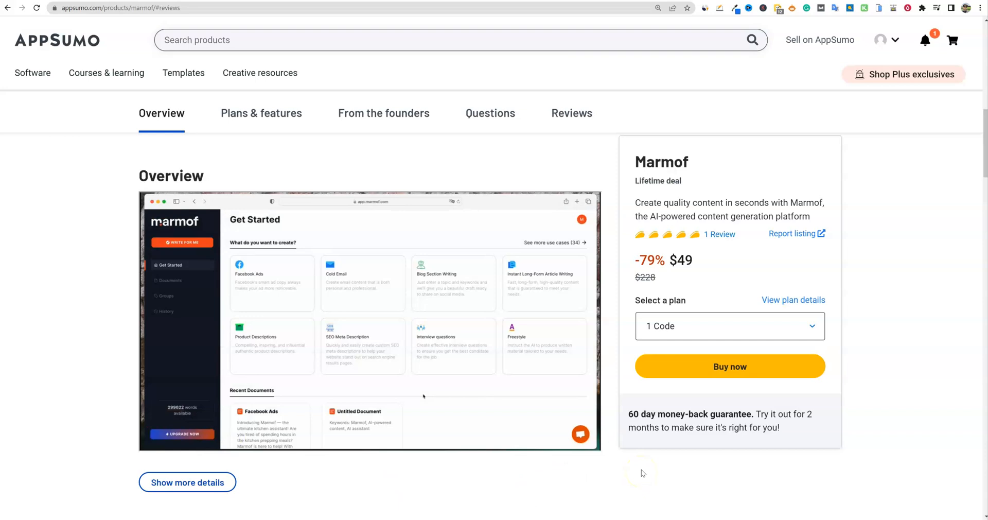
left_click(410, 335)
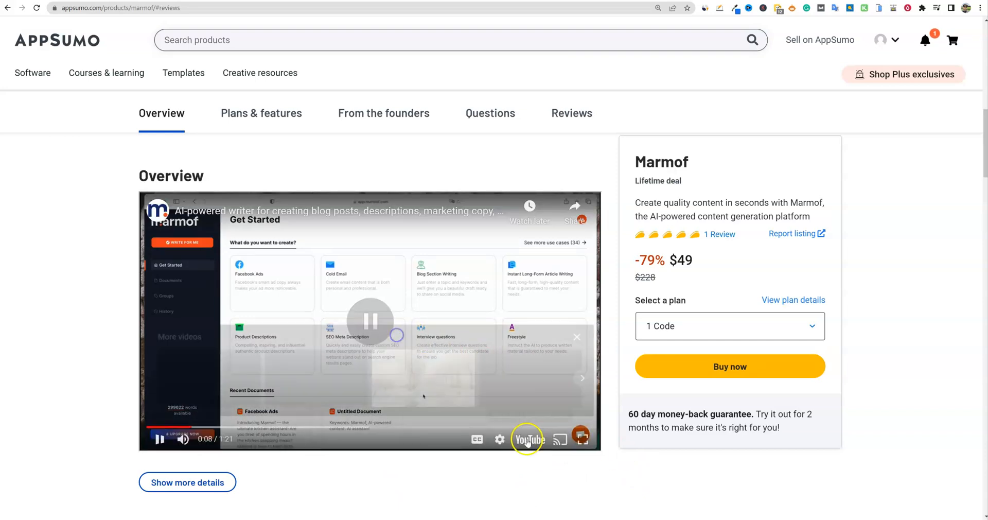
left_click(577, 336)
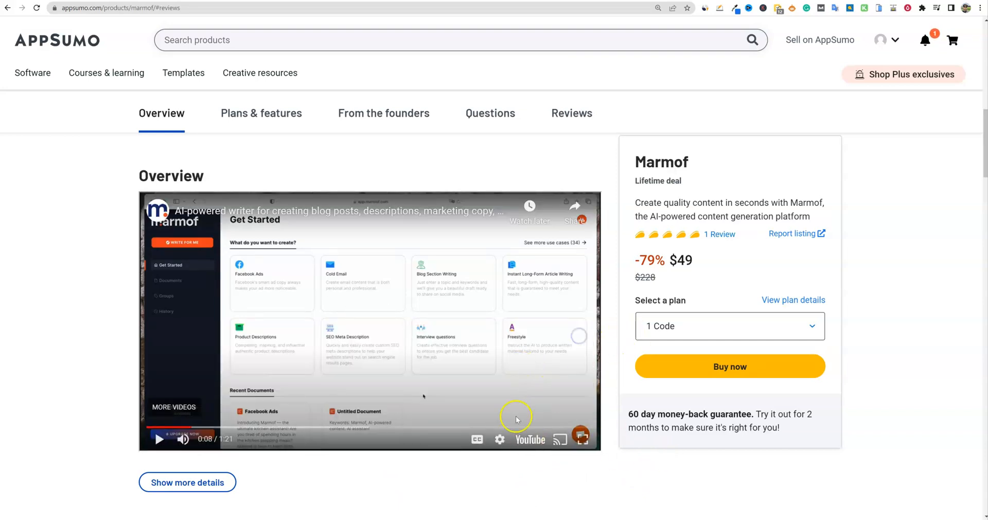
- Read the deal terms and compare the features and prices of the Basic, Premium and Professional plans
scroll(511, 435, "down", 1)
scroll(511, 435, "down", 5)
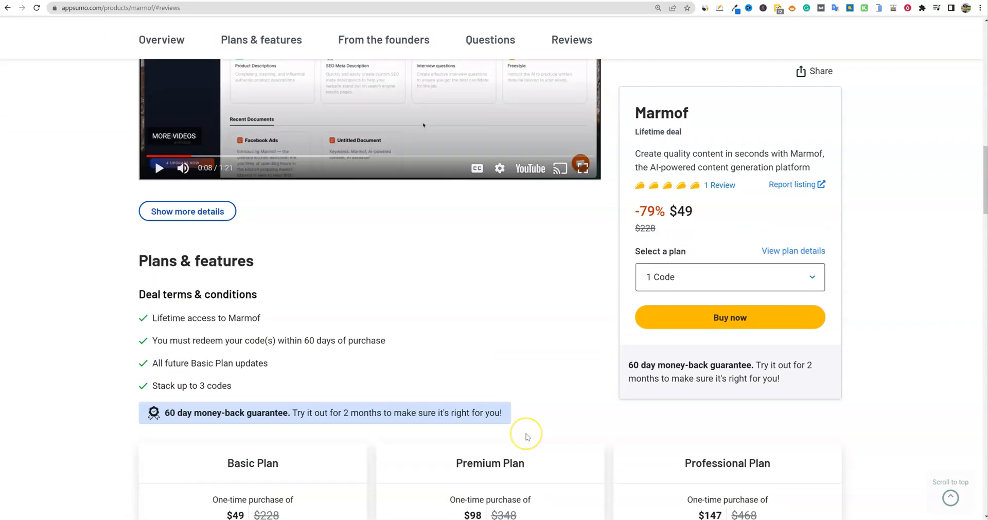
scroll(526, 437, "down", 4)
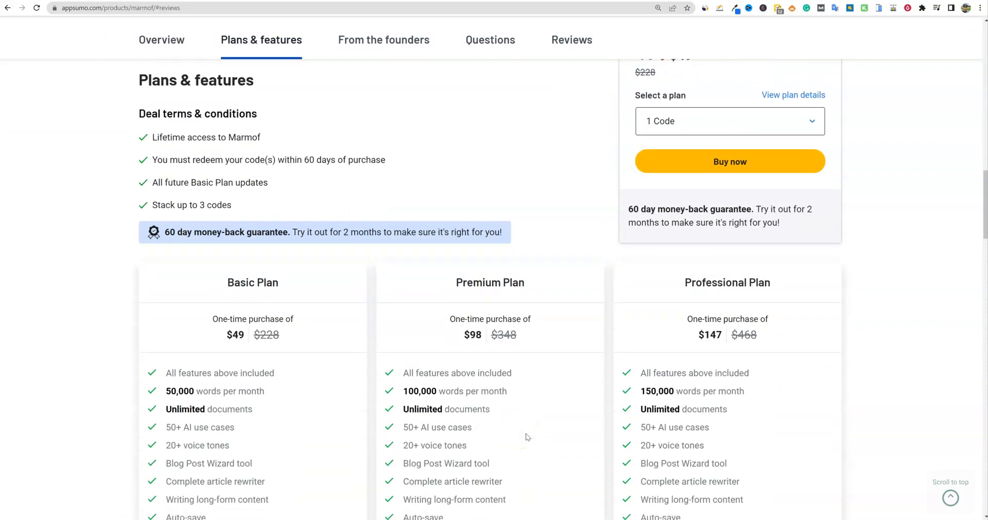
scroll(526, 437, "up", 8)
left_click(394, 309)
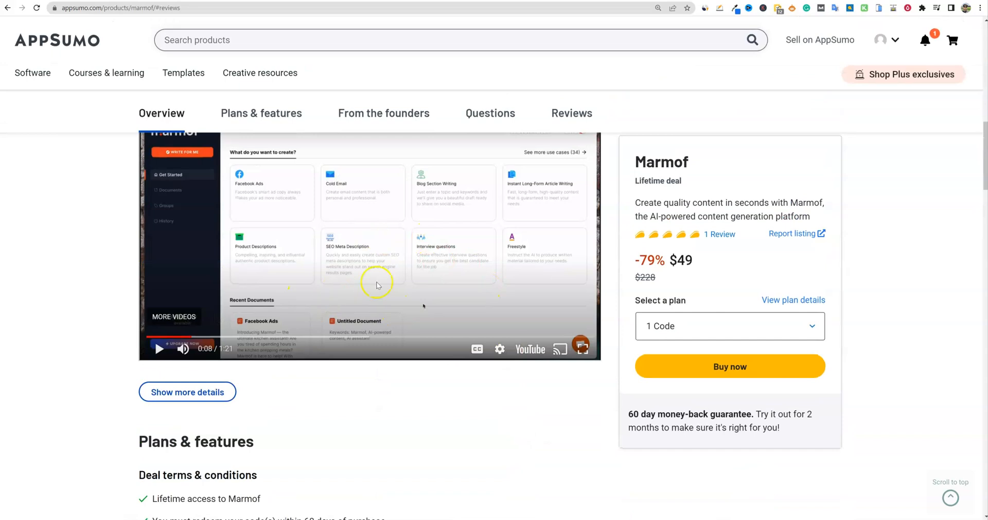
scroll(448, 507, "down", 4)
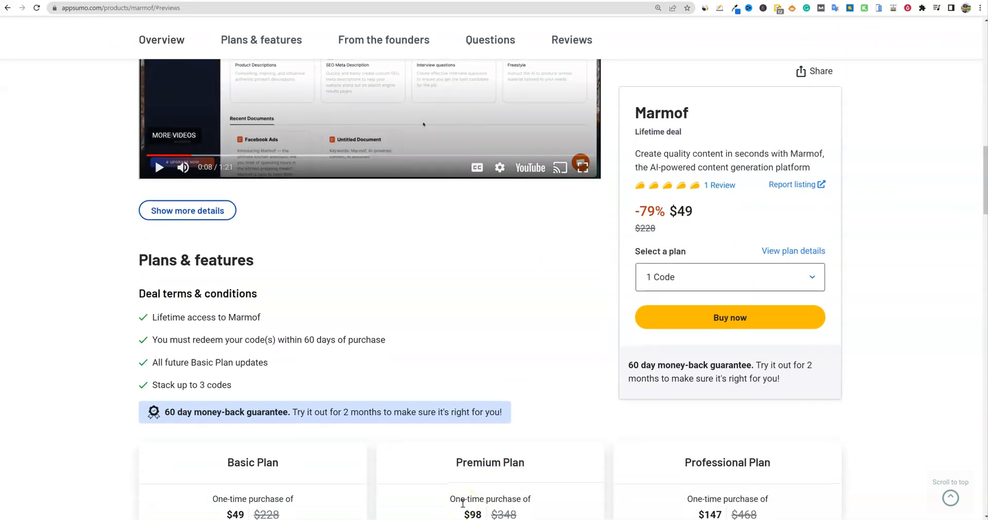
scroll(462, 504, "down", 1)
scroll(463, 503, "down", 1)
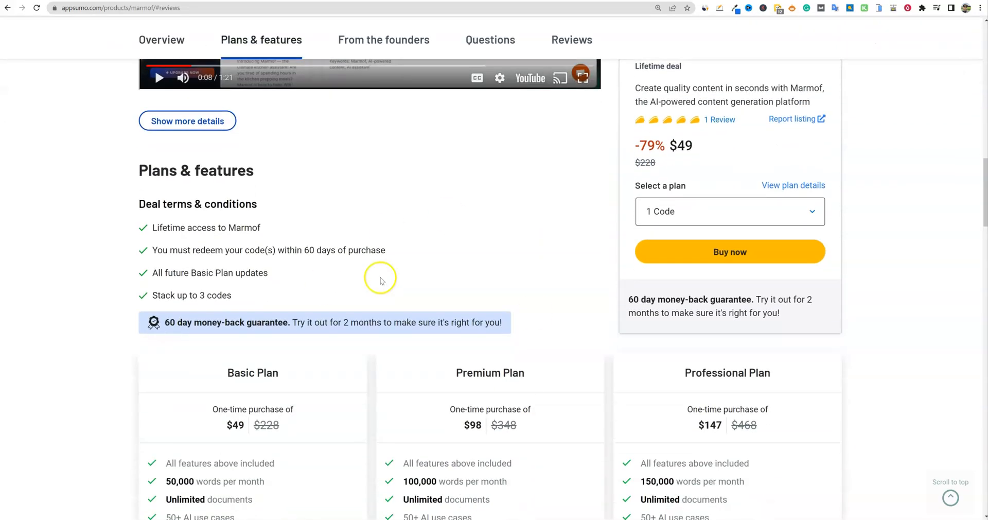
scroll(447, 456, "down", 5)
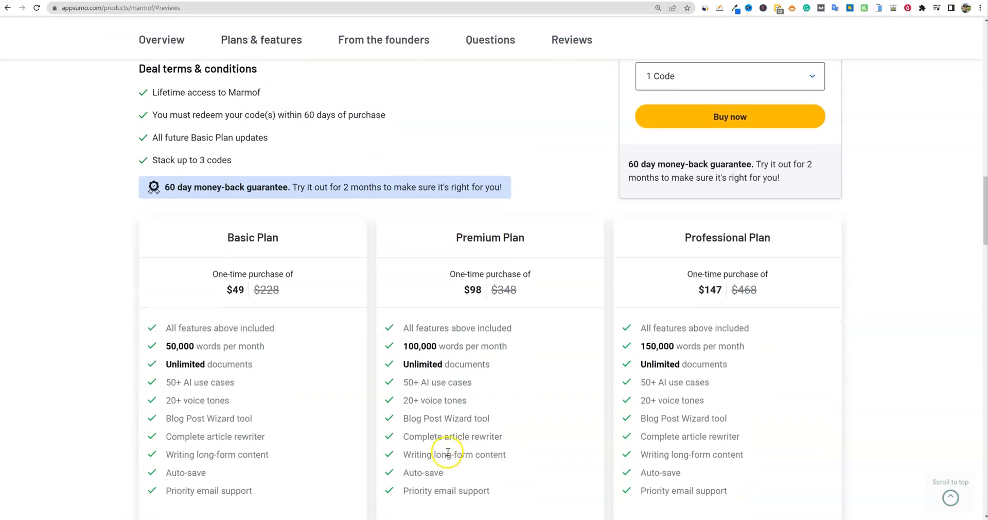
scroll(447, 453, "up", 1)
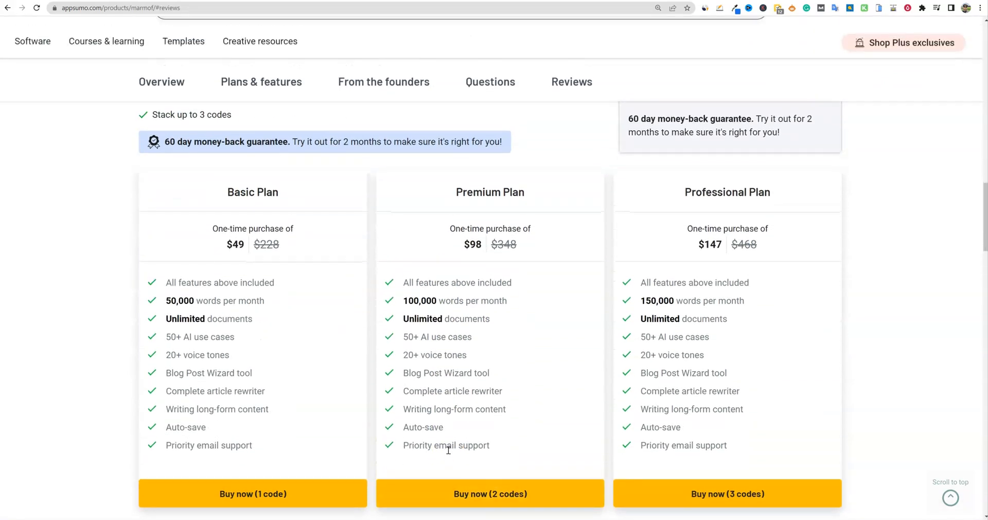
scroll(448, 452, "down", 4)
scroll(448, 452, "up", 4)
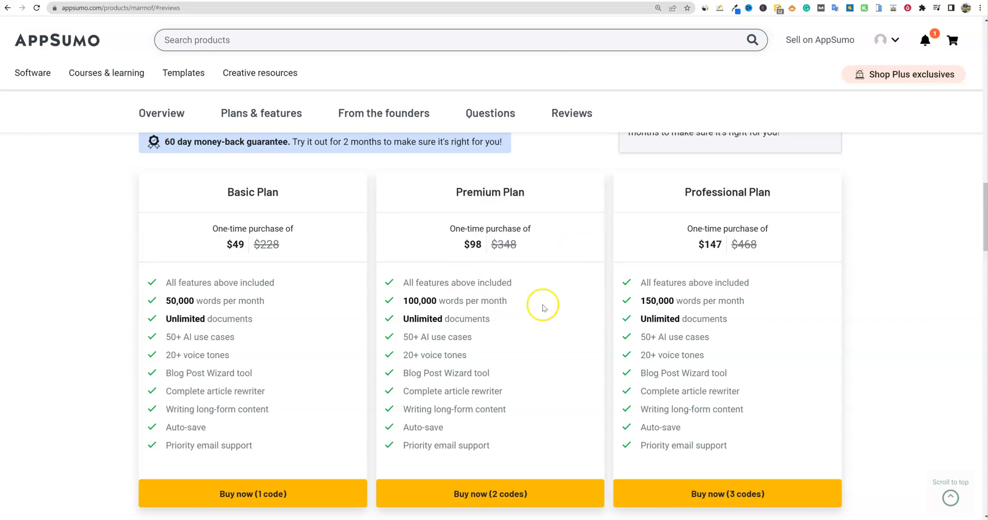
- Highlight the Professional Plan's word allowance, AI use cases, Blog Post Wizard tool, article rewriter and long-form content features for reading
left_click_drag(624, 300, 759, 343)
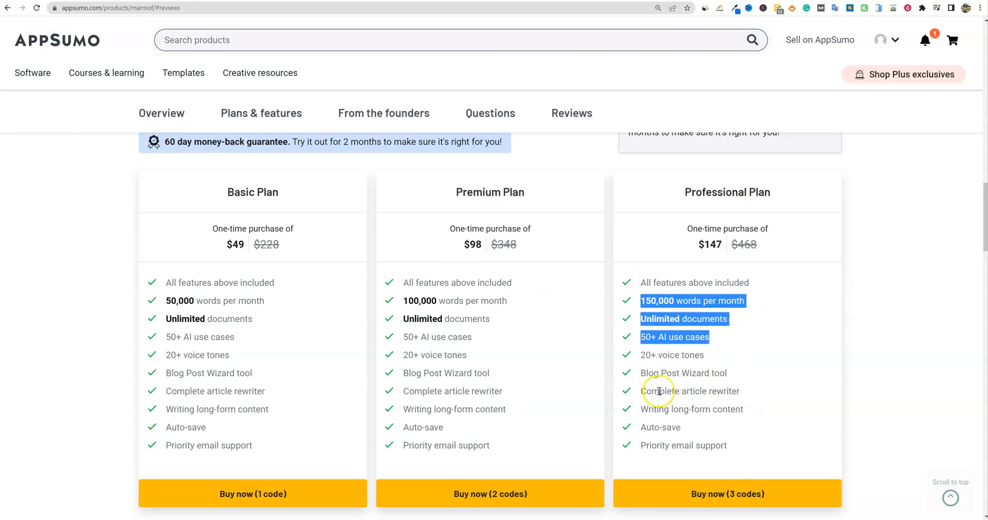
left_click_drag(647, 374, 728, 374)
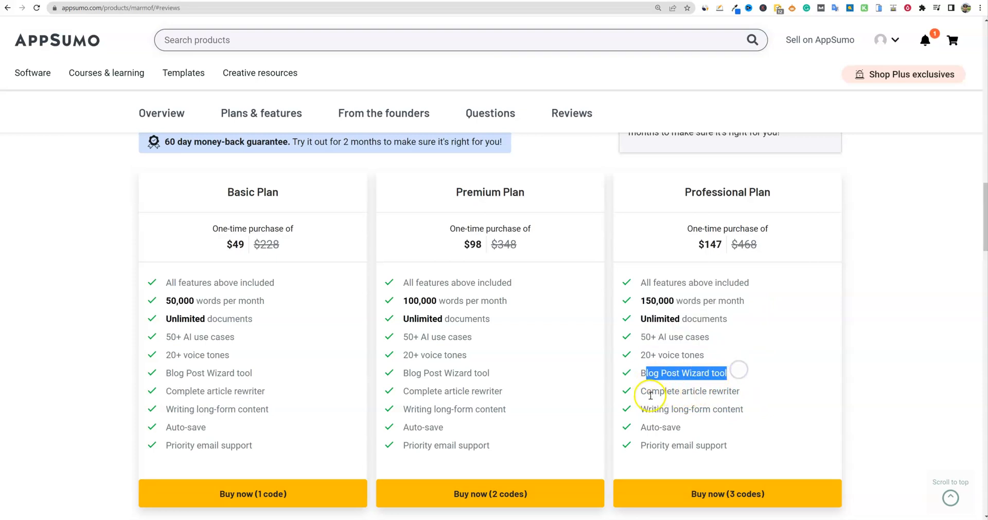
left_click_drag(646, 392, 752, 396)
left_click_drag(648, 409, 764, 410)
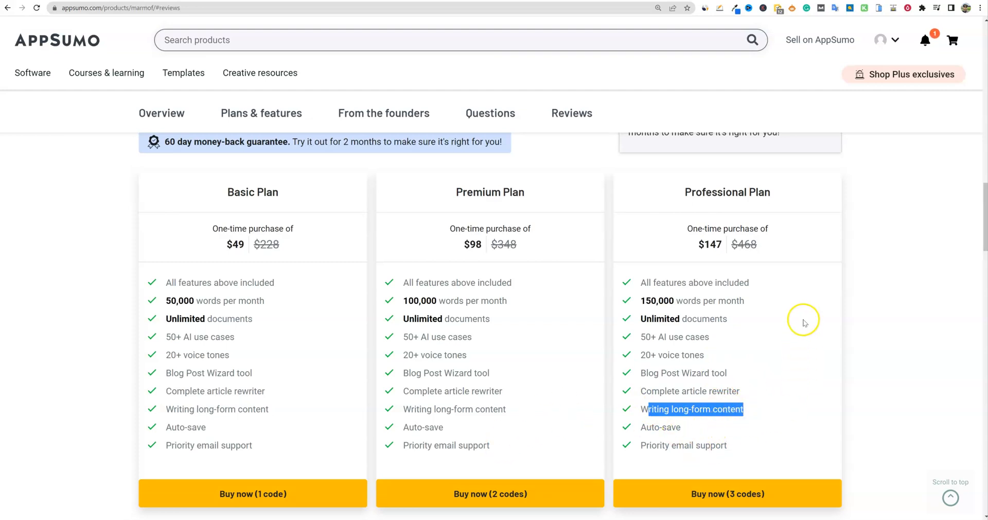
- Look through the founders' message and the customer reviews, and open the customer questions about Marmof
scroll(566, 347, "down", 6)
scroll(561, 342, "down", 11)
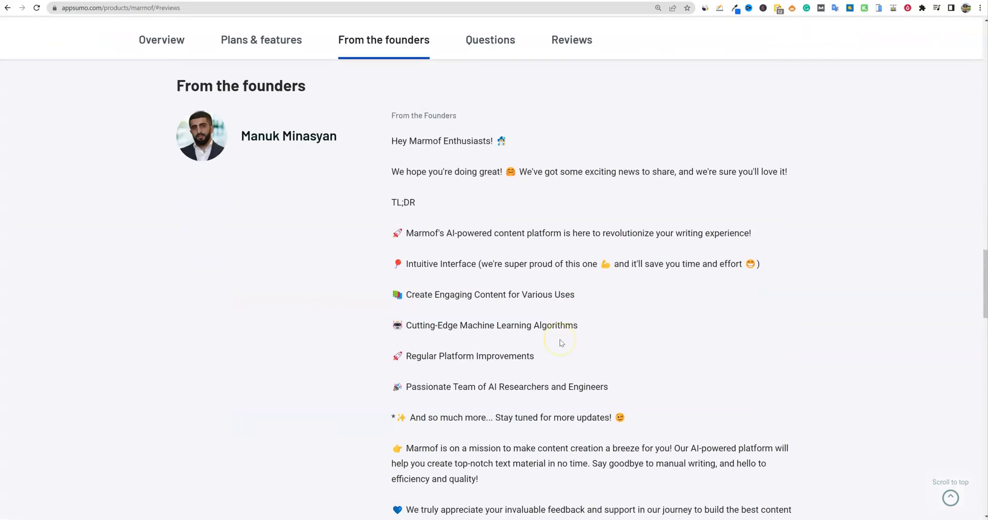
scroll(540, 338, "down", 4)
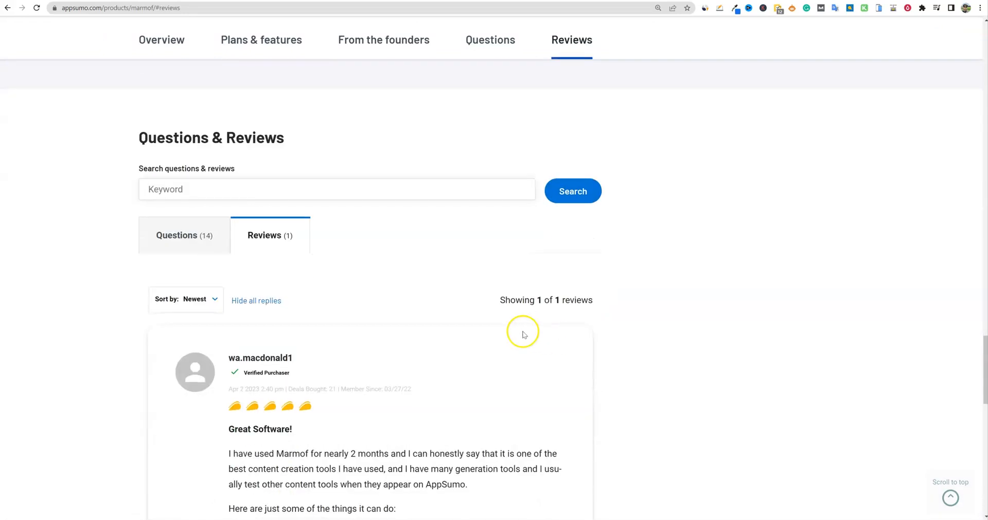
left_click(274, 149)
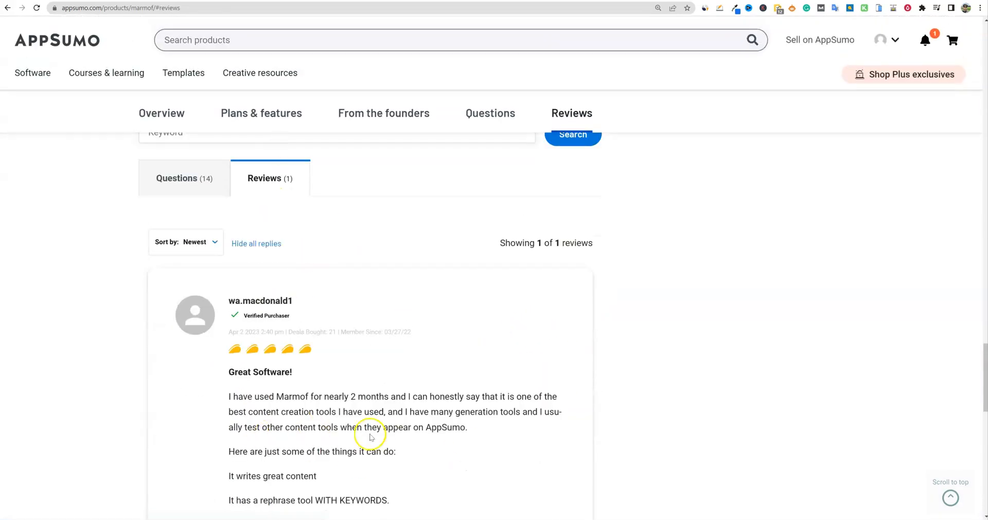
left_click(181, 179)
scroll(301, 332, "down", 15)
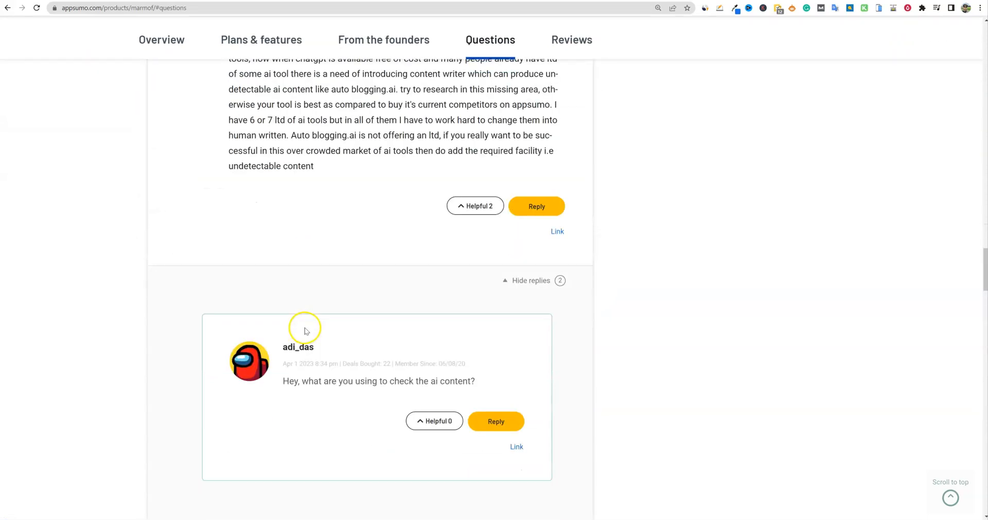
- Open the Marmof link from the product description in a new browser tab and switch to that tab
scroll(296, 342, "up", 15)
scroll(298, 341, "up", 20)
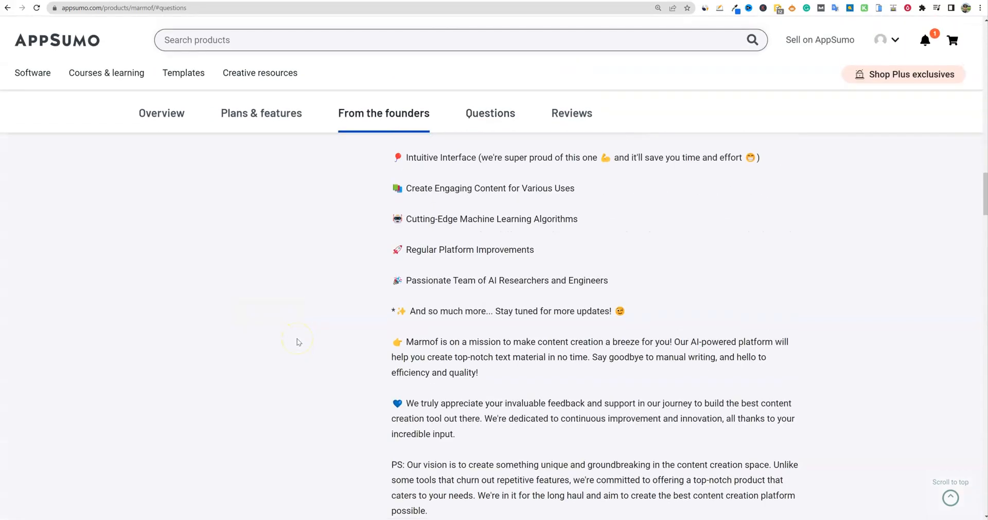
scroll(301, 343, "up", 5)
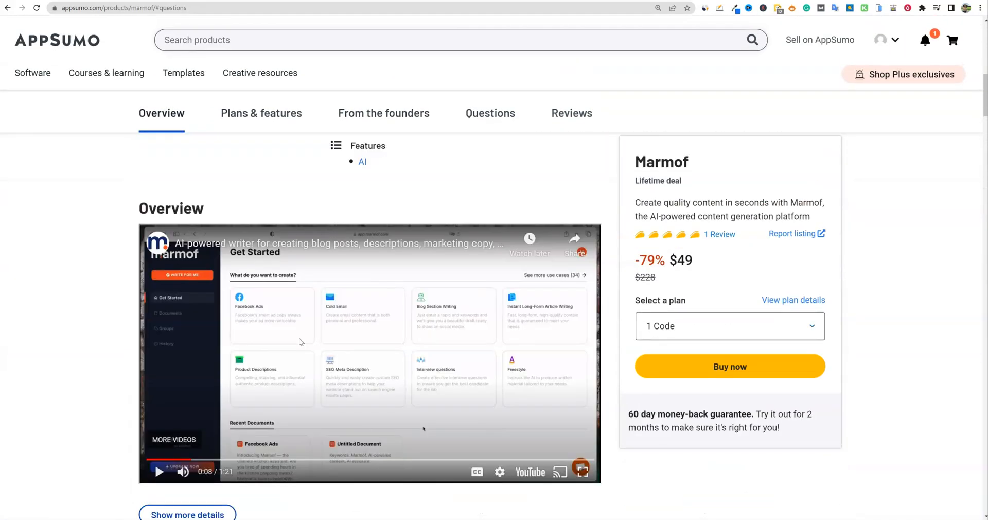
scroll(437, 347, "up", 13)
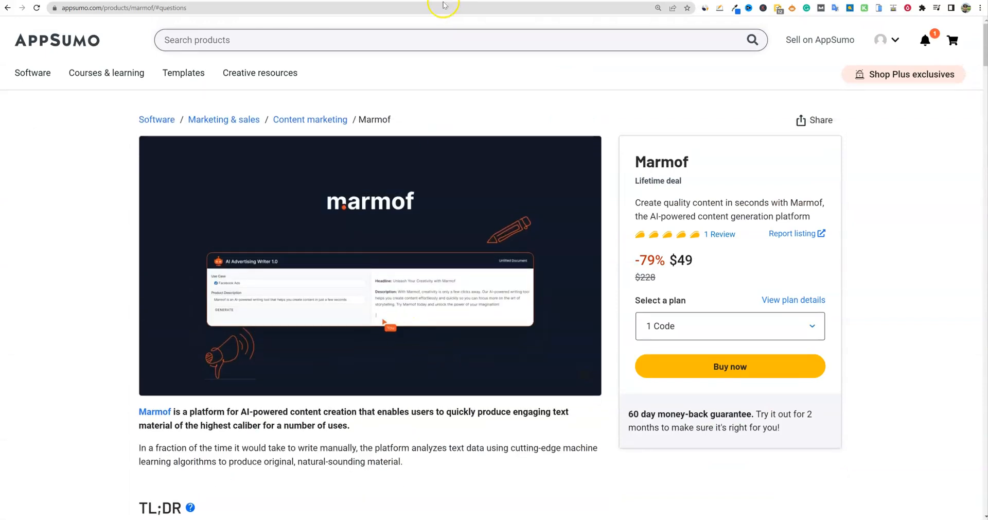
scroll(319, 391, "down", 3)
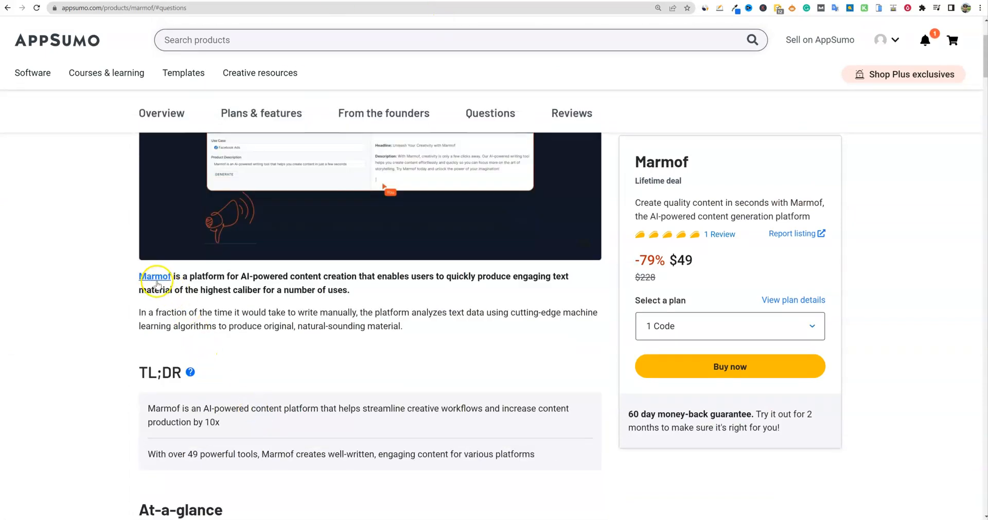
right_click(157, 279)
left_click(185, 289)
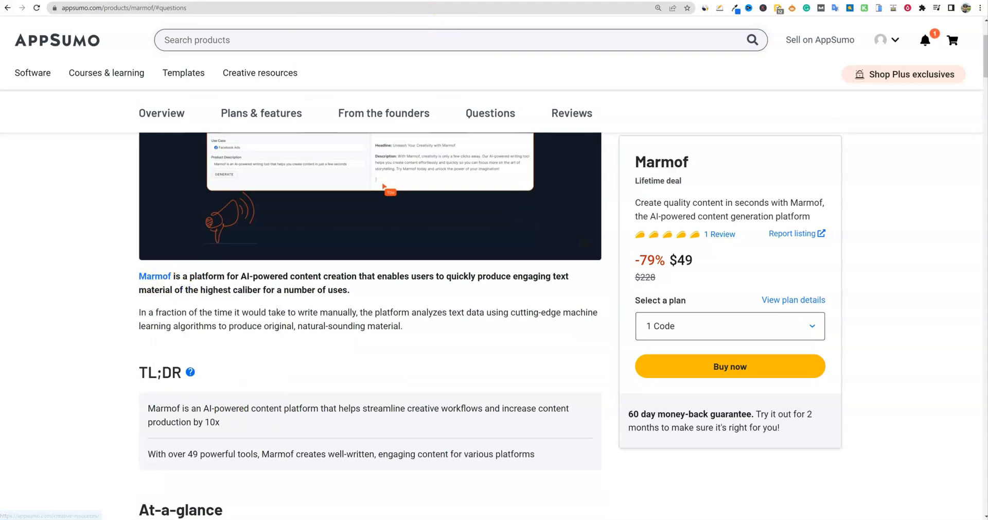
key("ctrl+Tab")
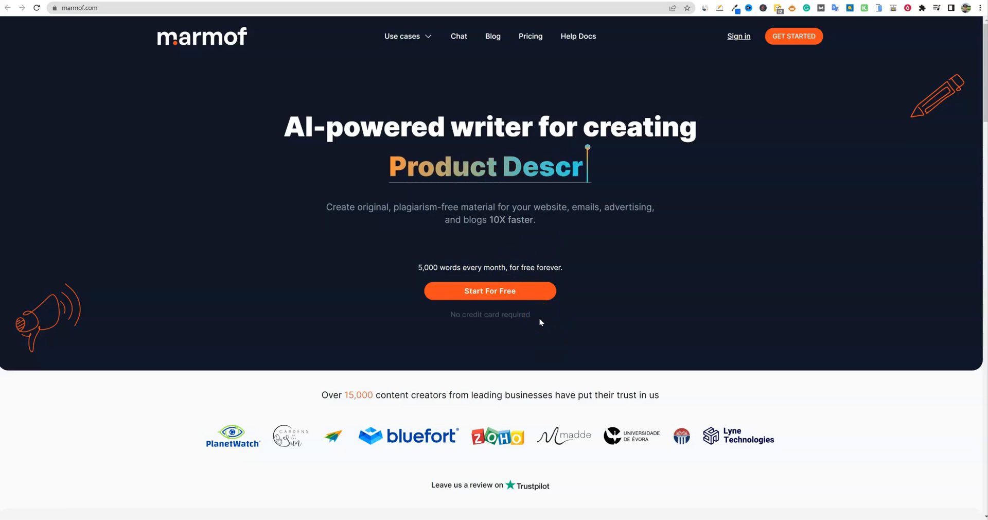
- Examine the Marmof homepage, including how the AI copywriting platform works and the content types it can write
scroll(634, 413, "down", 4)
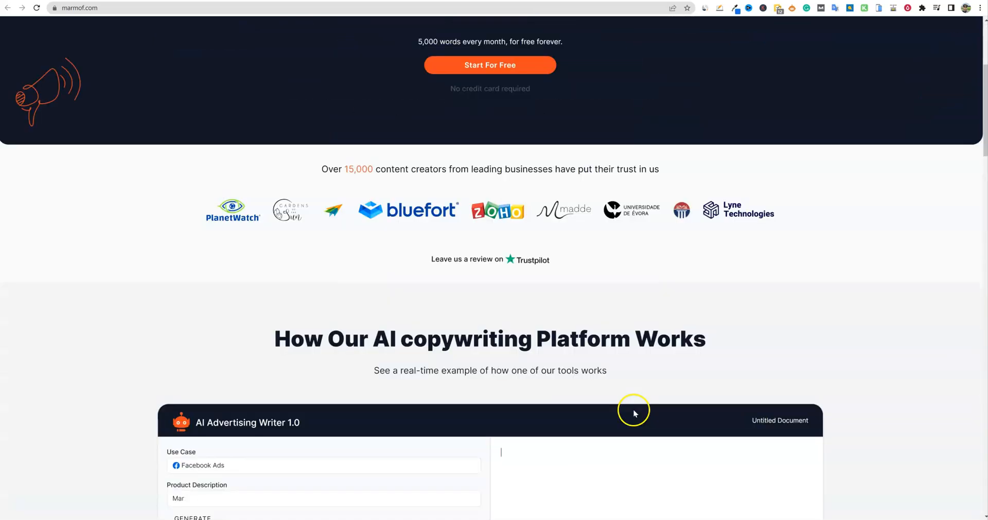
scroll(632, 407, "down", 6)
scroll(364, 342, "down", 5)
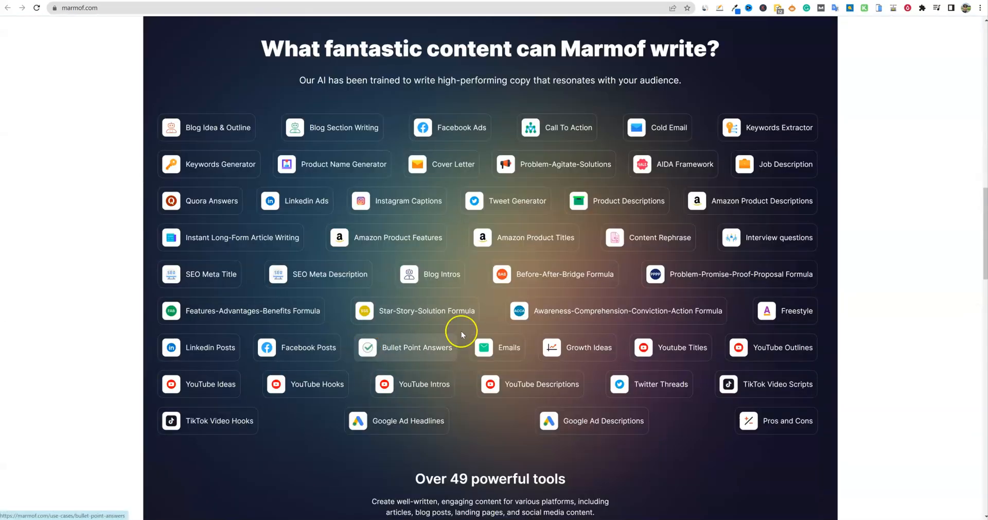
scroll(633, 357, "down", 5)
scroll(633, 403, "up", 20)
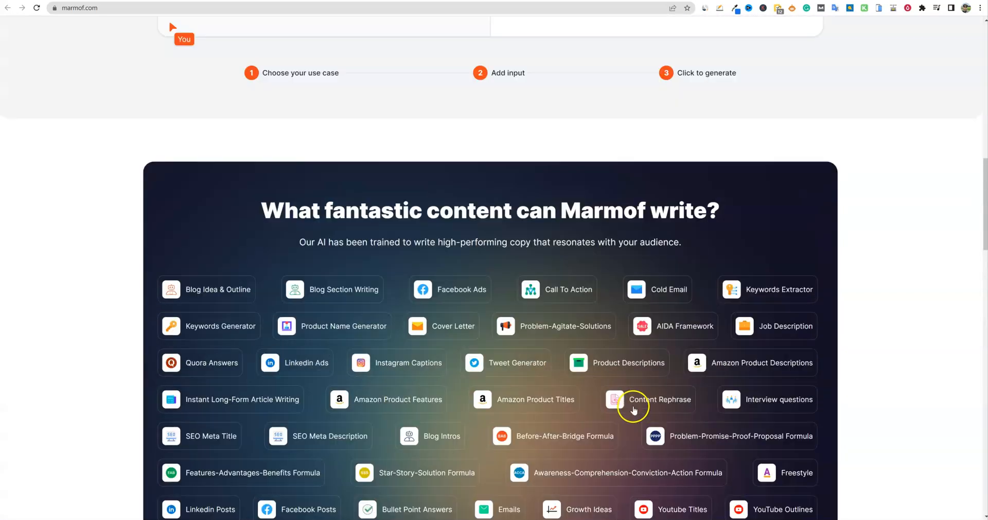
scroll(627, 387, "up", 1)
- Check marmof.com's ranking and traffic statistics with the Similarweb extension and close its overview
left_click(705, 8)
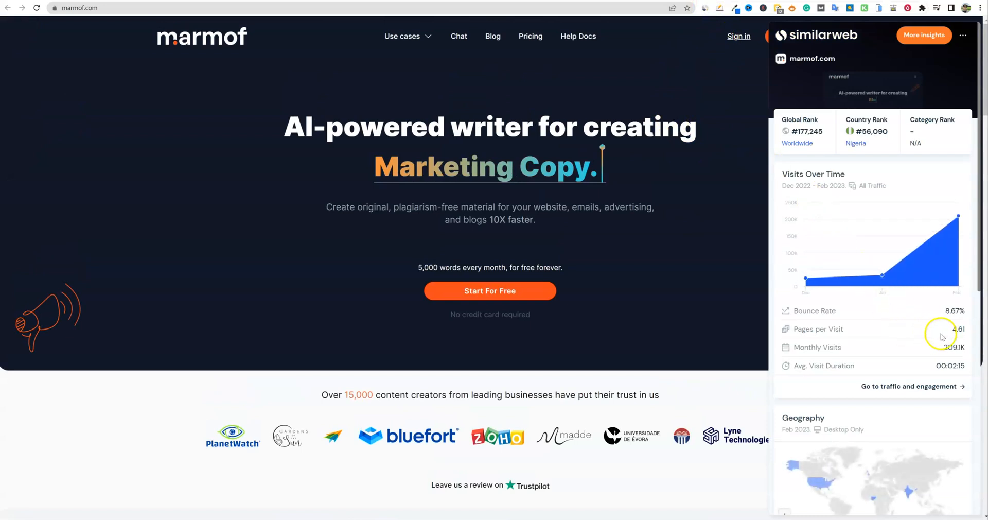
left_click(188, 379)
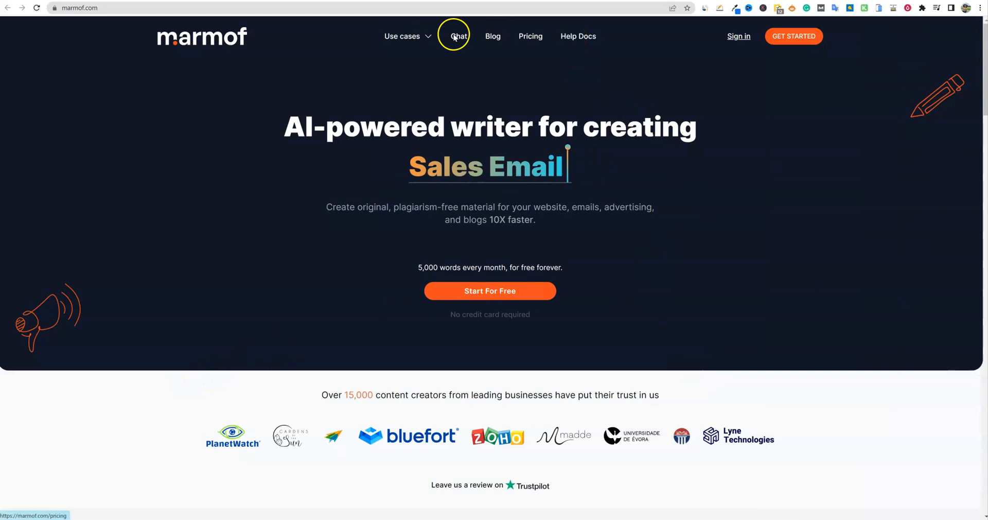
- Look over the use cases listed on the Marmof website
left_click(426, 37)
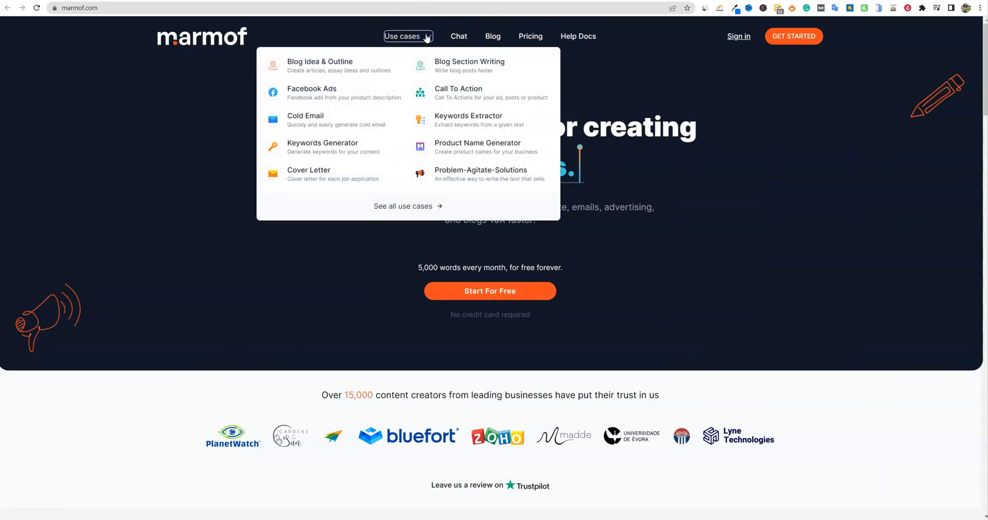
left_click(427, 37)
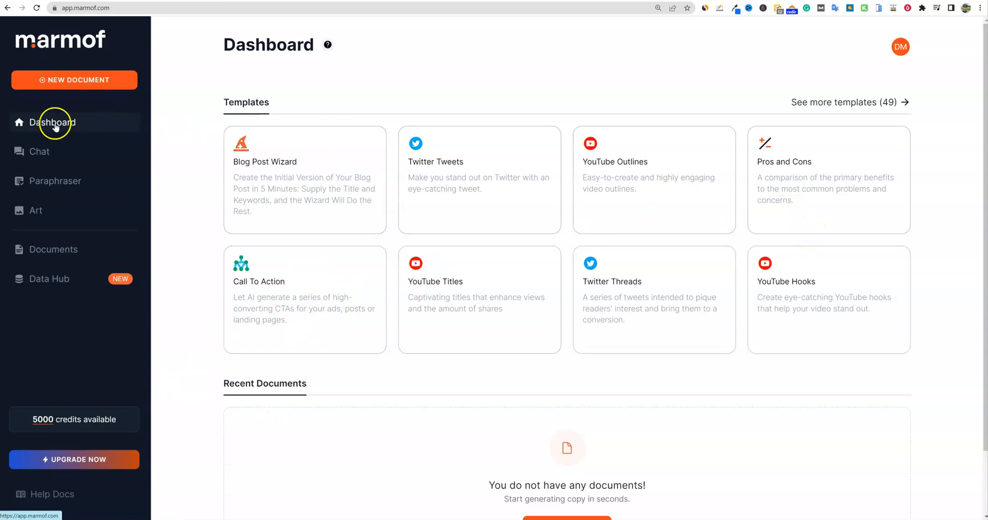
- Start a new document, look over the available writing templates and close the template gallery without choosing one
left_click(79, 81)
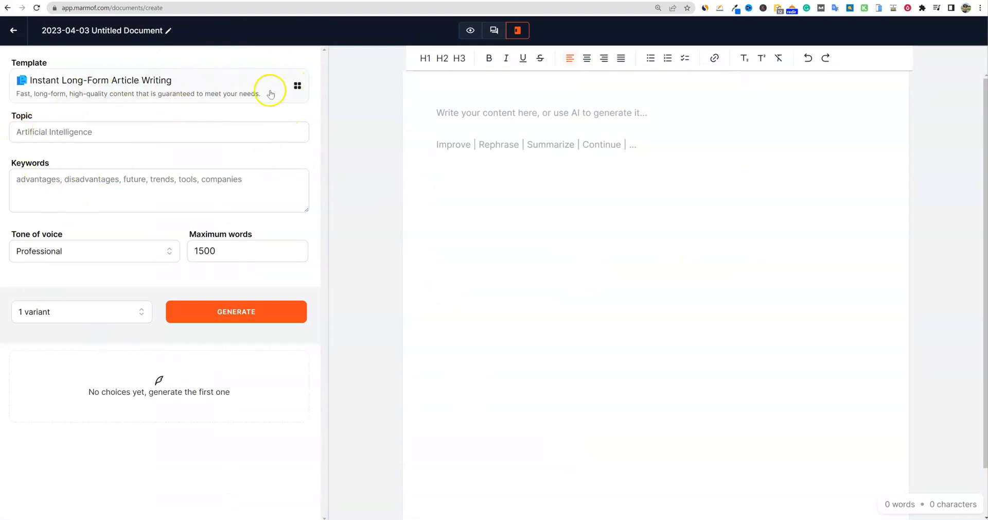
left_click(269, 91)
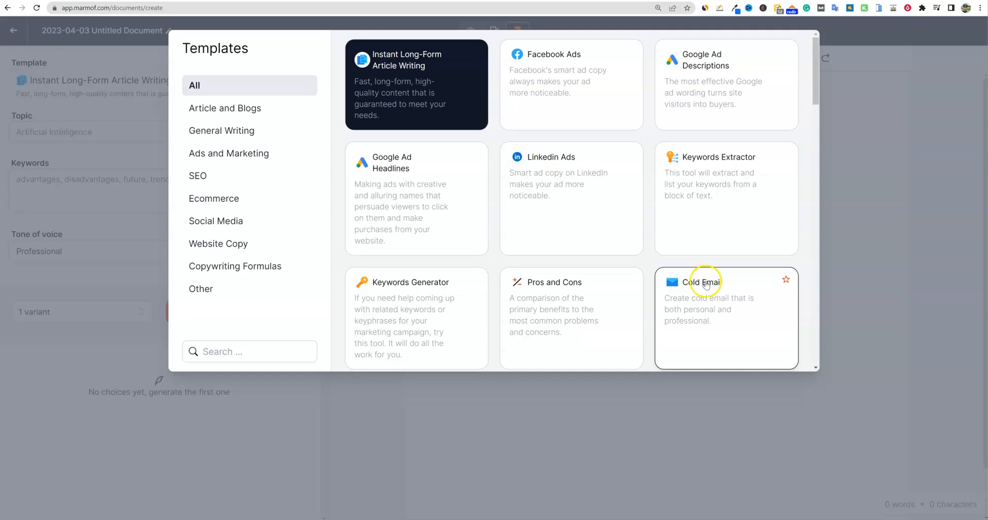
left_click(871, 144)
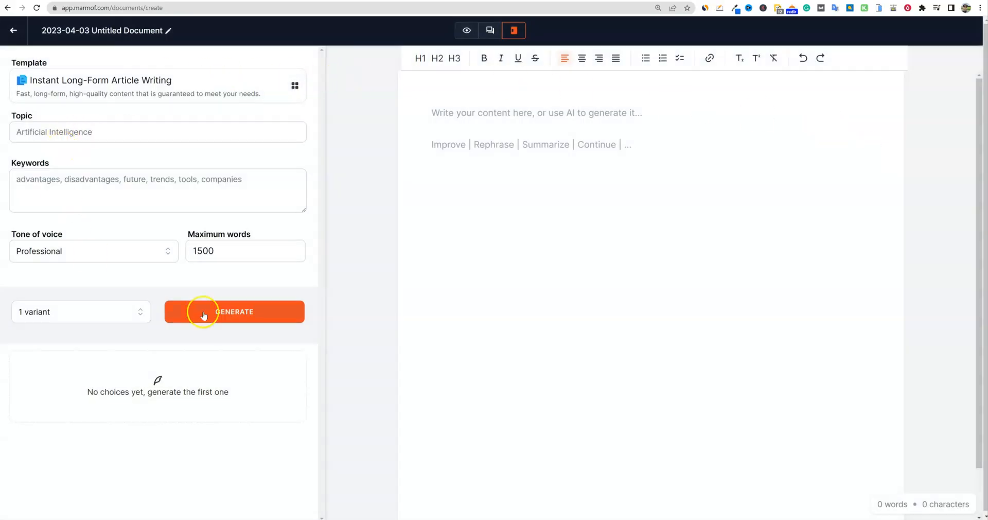
- Try to adjust the maximum words setting of the Instant Long-Form Article Writing template
left_click(215, 250)
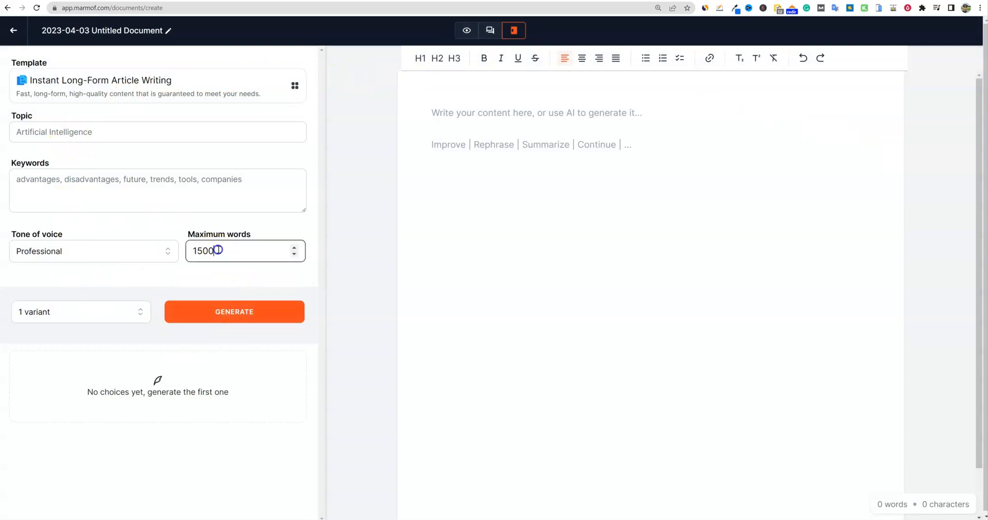
left_click(293, 248)
left_click(293, 249)
left_click(293, 249)
left_click(294, 248)
left_click_drag(239, 248, 164, 246)
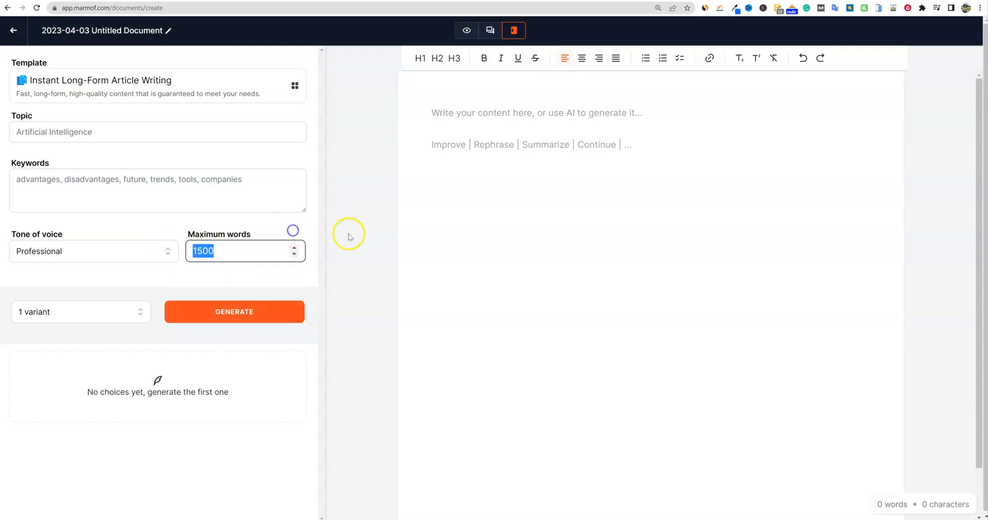
- Leave the blank document, return to the dashboard and look over its suggested templates and recent documents
left_click(66, 75)
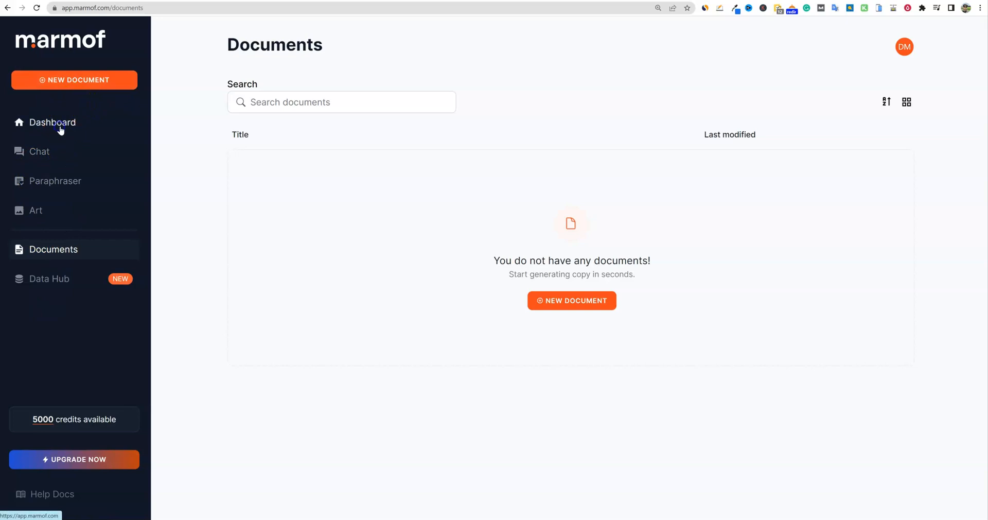
left_click(87, 132)
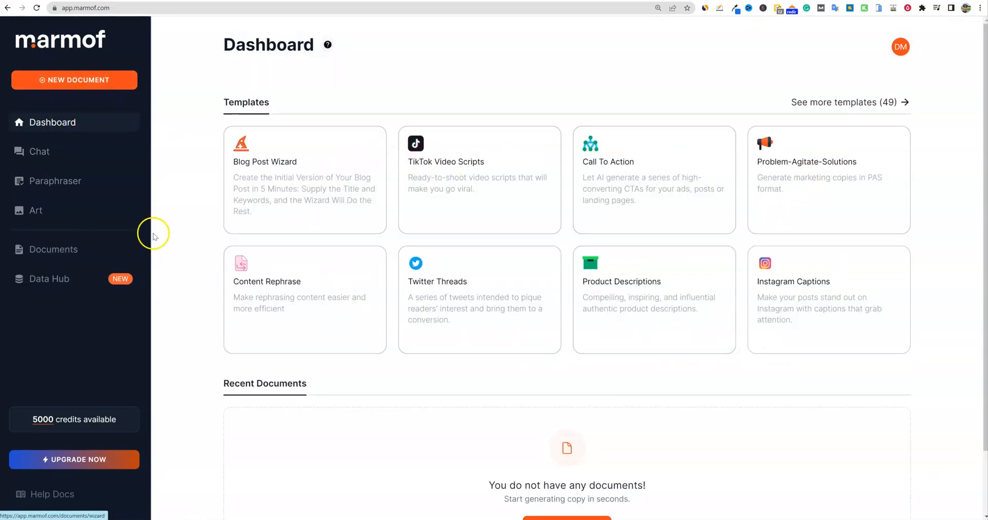
scroll(504, 289, "down", 2)
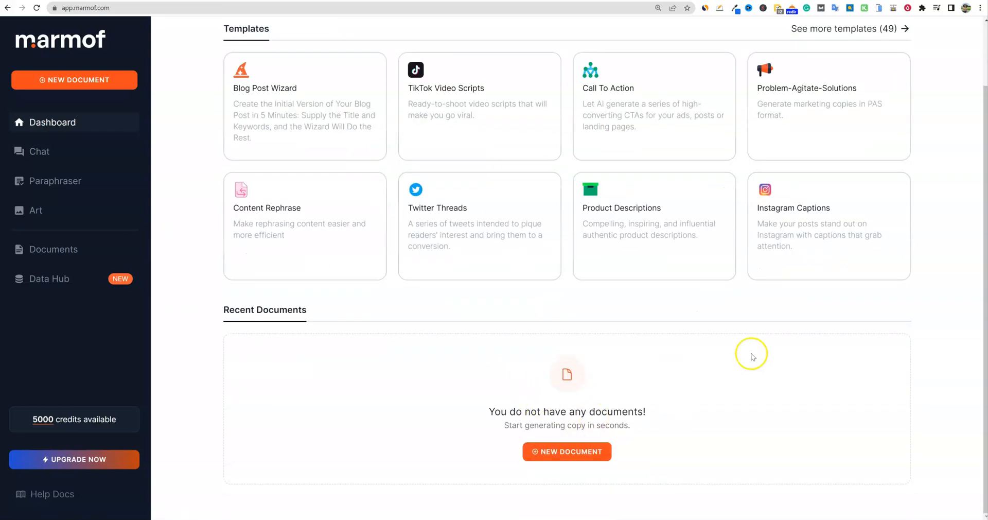
scroll(752, 356, "up", 2)
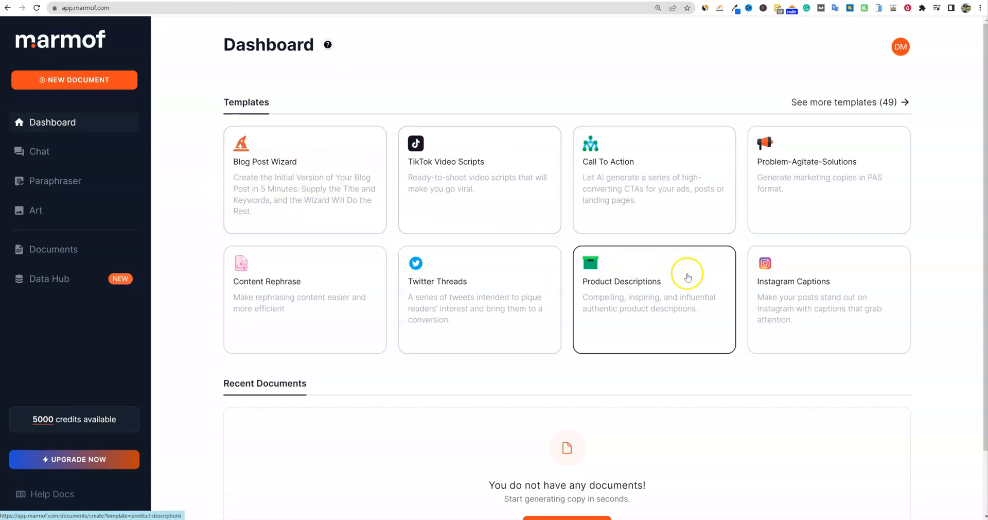
- Open the full template gallery from the dashboard and look through all the templates
left_click(870, 109)
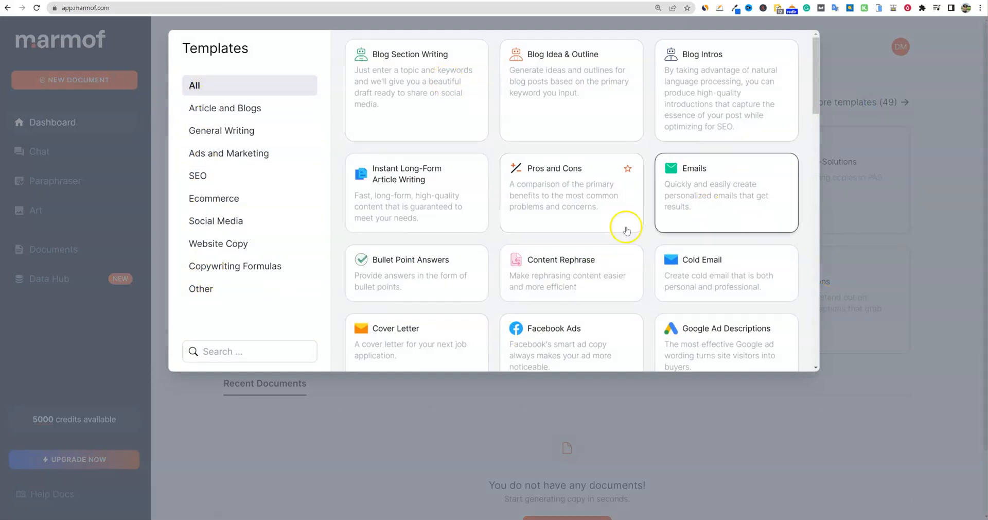
scroll(729, 306, "down", 3)
scroll(729, 307, "down", 10)
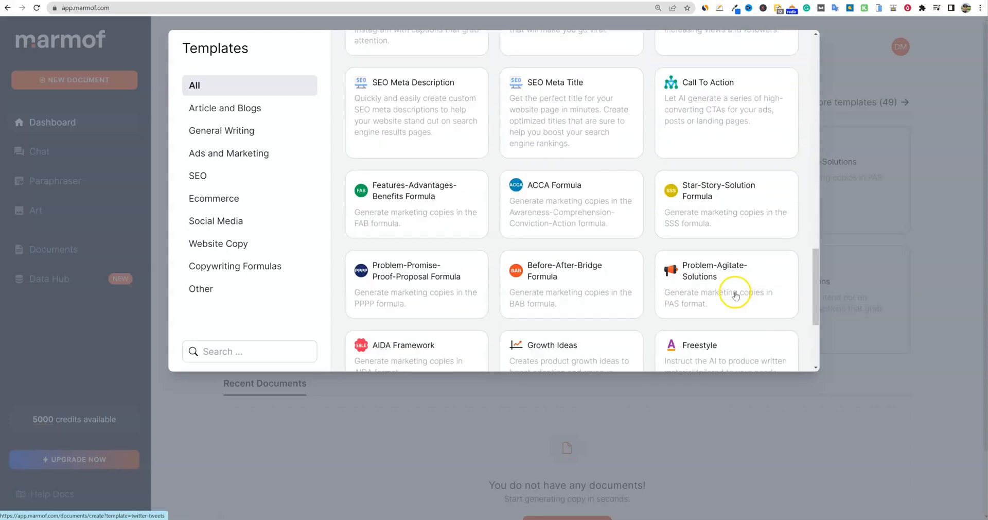
- Look through the templates in the Other and Social Media categories
left_click(211, 289)
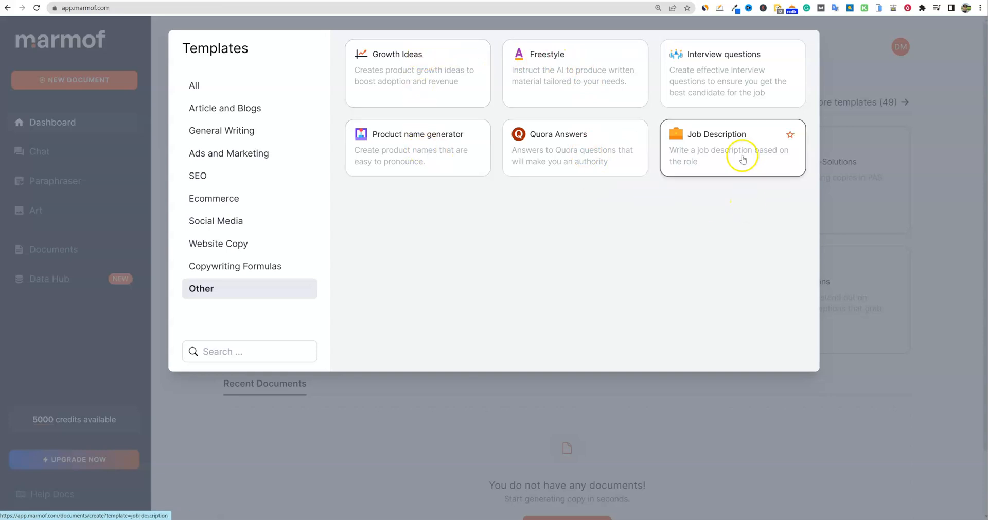
left_click(235, 229)
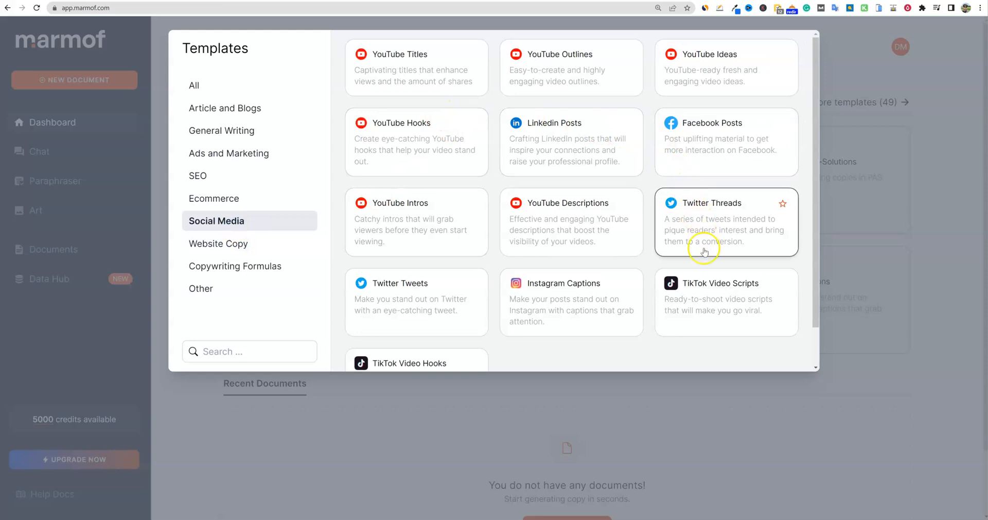
scroll(441, 291, "down", 2)
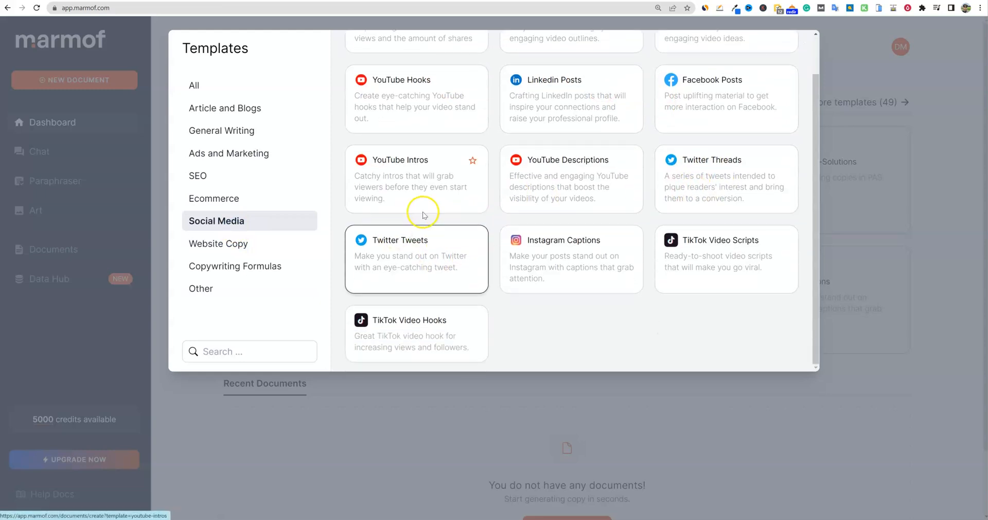
scroll(435, 236, "up", 1)
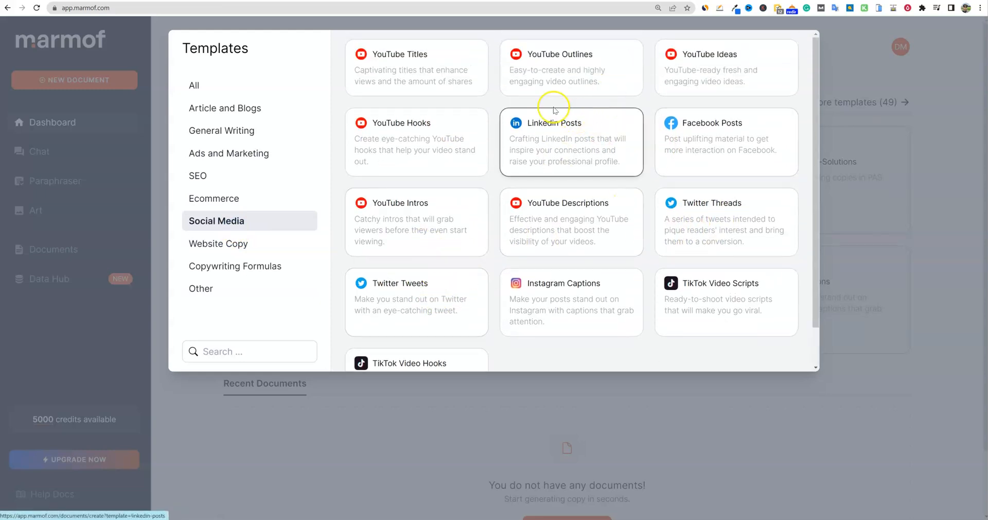
scroll(691, 247, "down", 1)
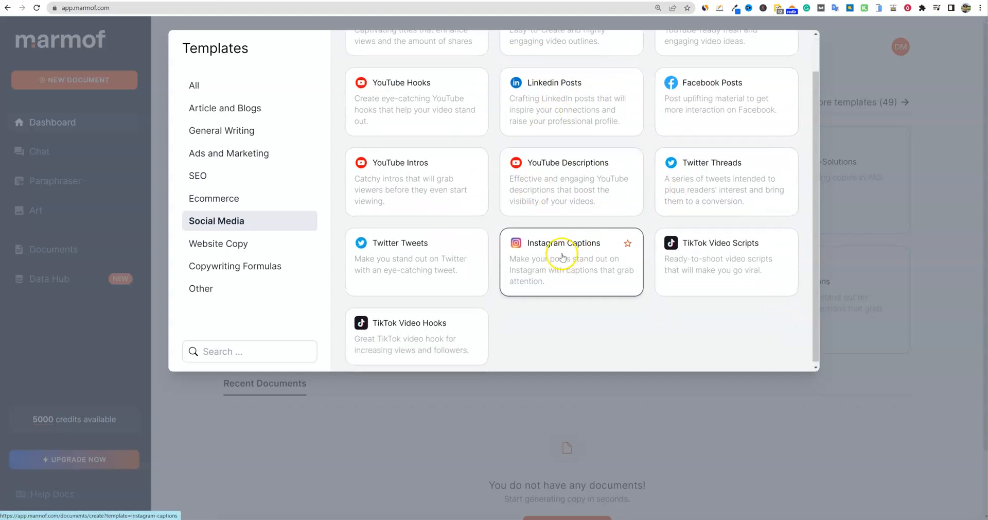
scroll(515, 221, "up", 1)
- Start a document with the Keywords Generator template from the SEO category and enter the topic "camping in the summer"
left_click(229, 177)
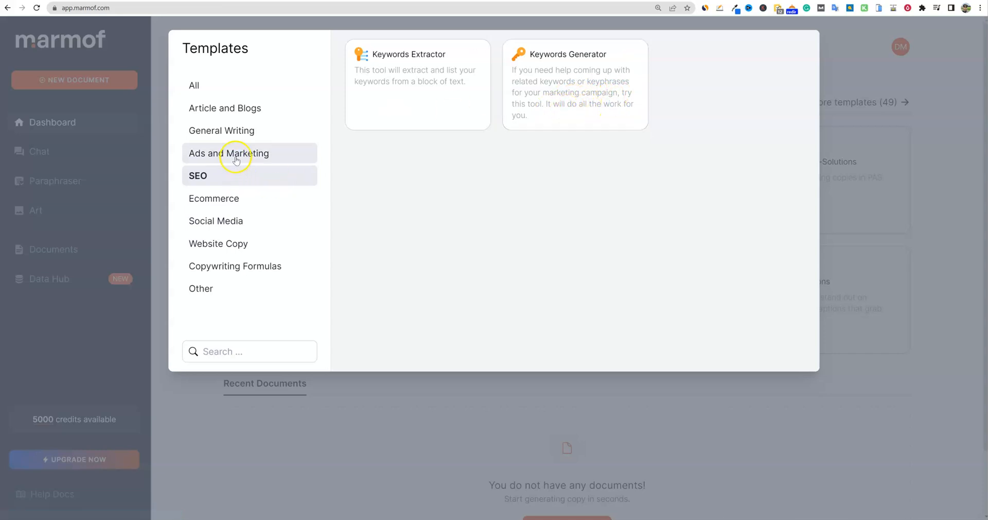
left_click(583, 92)
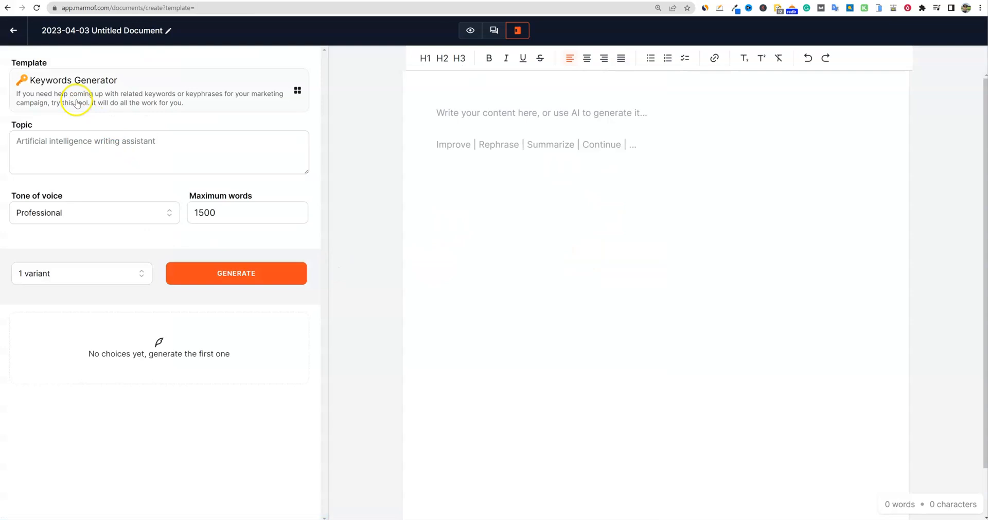
left_click(73, 151)
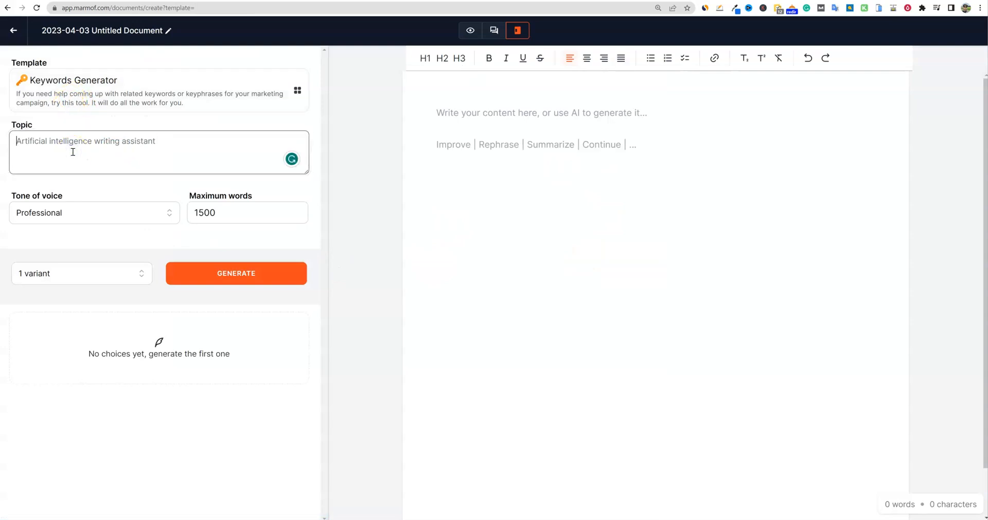
type("camping in the summer")
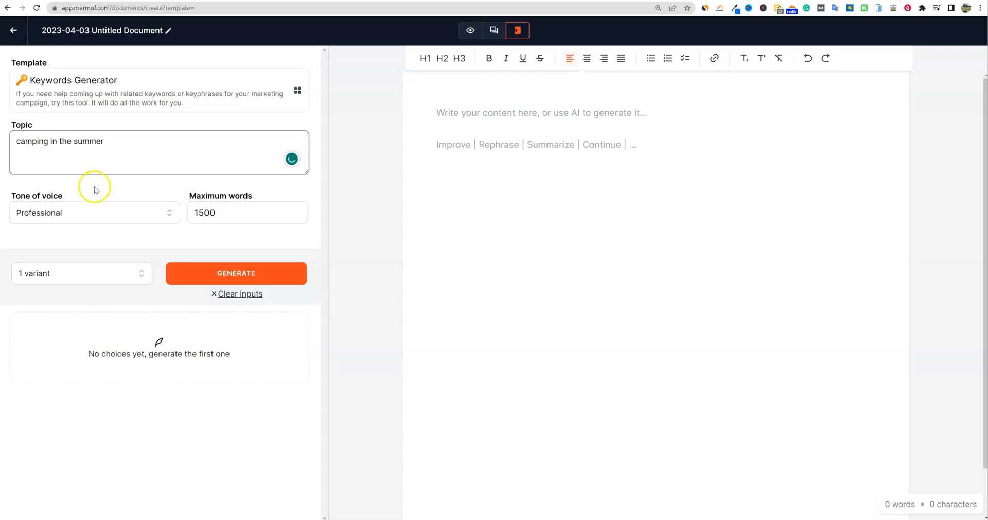
- Set the tone of voice to Exciting, the maximum words to 100 and the output to 3 variants
left_click(111, 205)
left_click(61, 263)
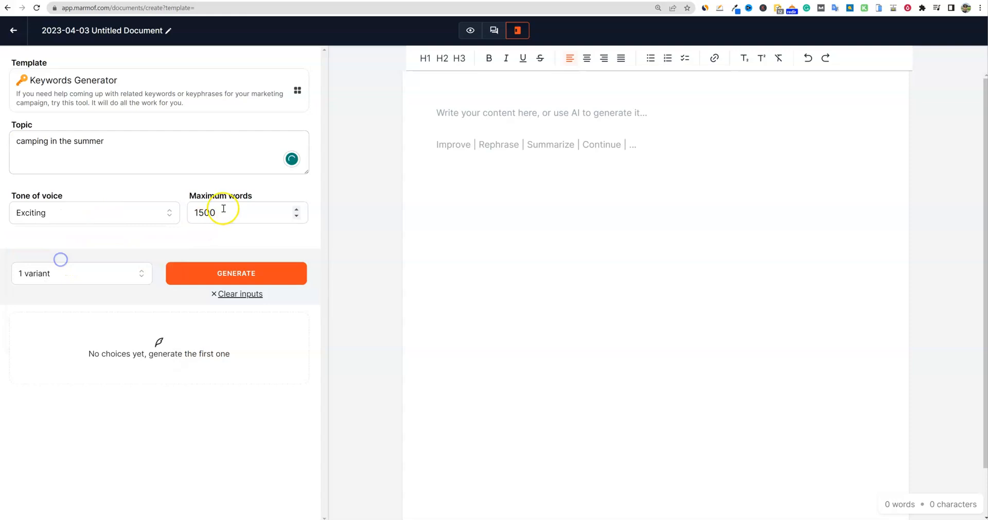
left_click_drag(267, 212, 178, 208)
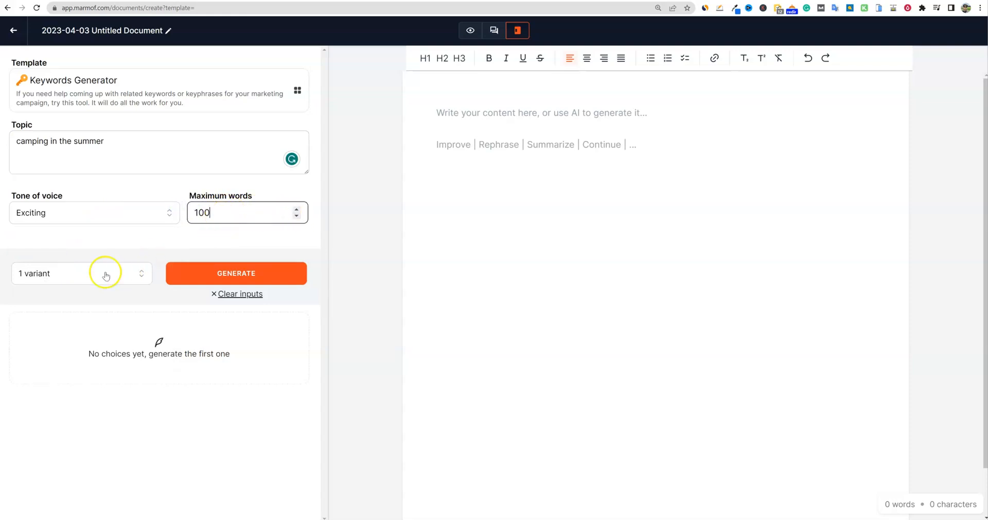
left_click(150, 278)
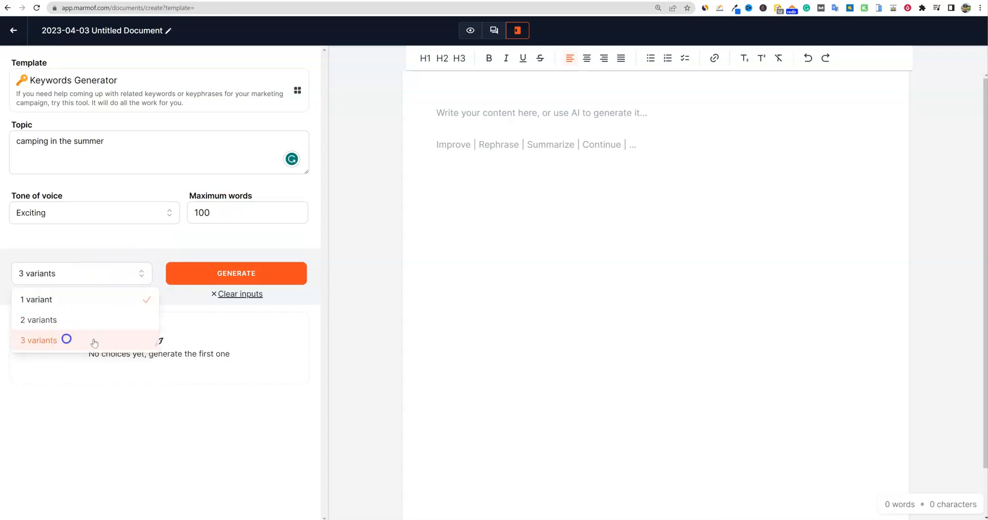
- Generate the keyword variants and insert the first one into the document
left_click(260, 274)
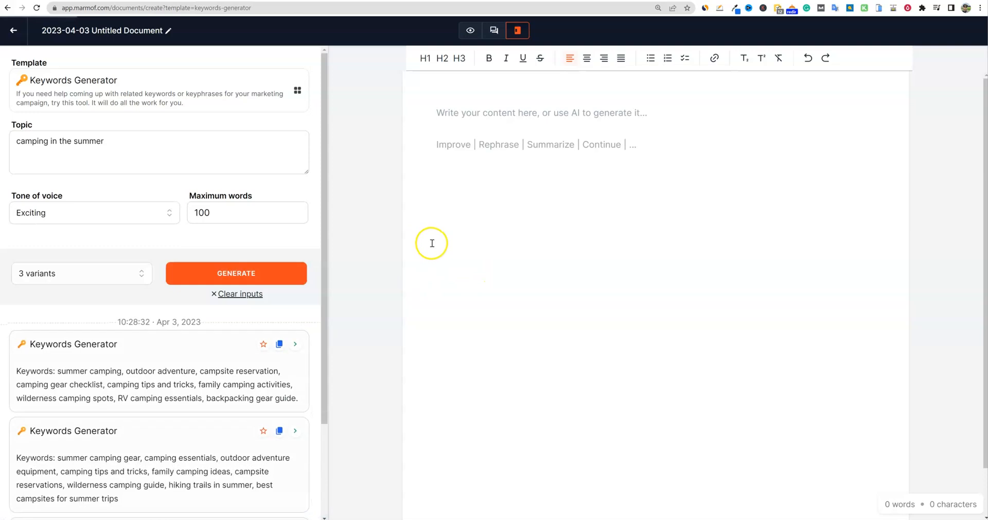
scroll(137, 363, "down", 2)
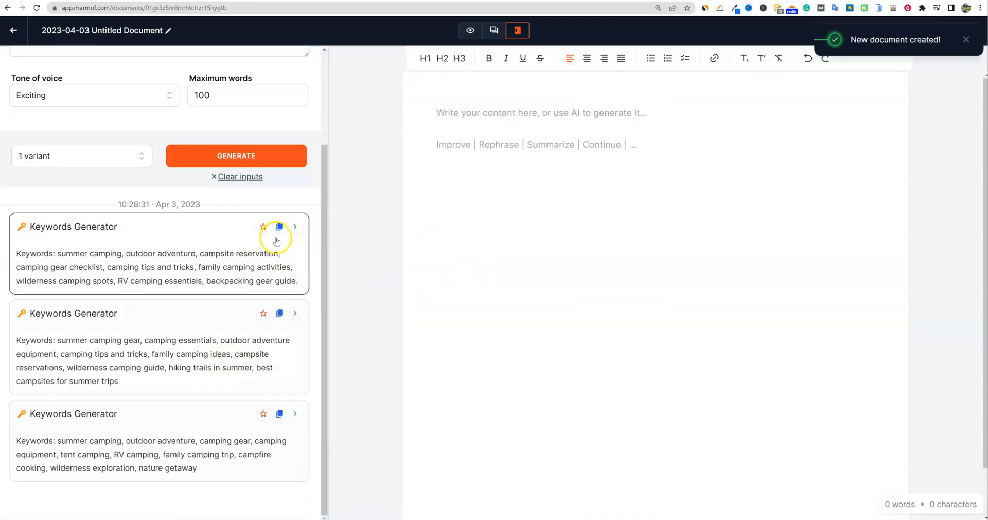
left_click(295, 227)
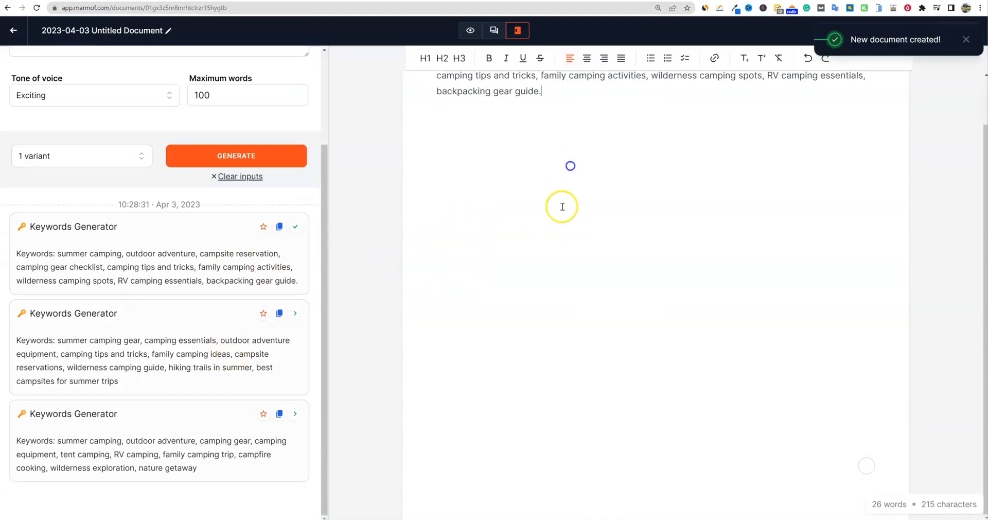
- Select passages of the inserted keywords, such as "summer camping", examine the AI editing options and clear the selection
mouse_move(494, 114)
left_mouse_down()
mouse_move(580, 114)
mouse_move(486, 112)
left_mouse_up()
left_click(595, 112)
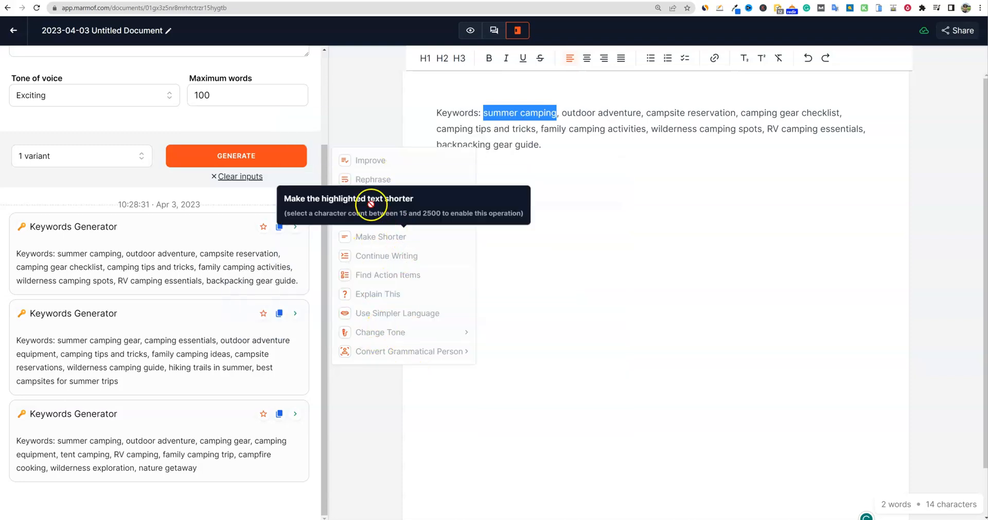
left_click(629, 232)
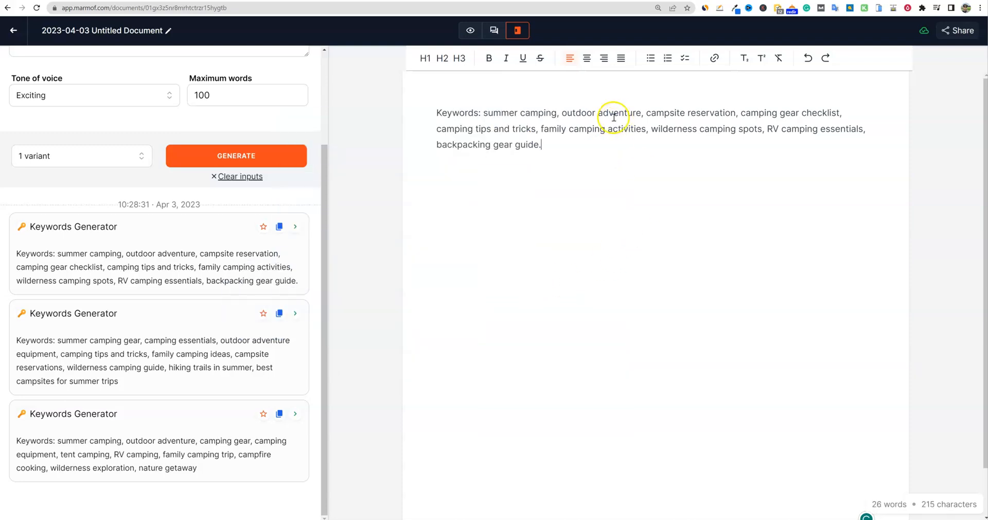
left_click_drag(613, 113, 844, 141)
left_click(750, 191)
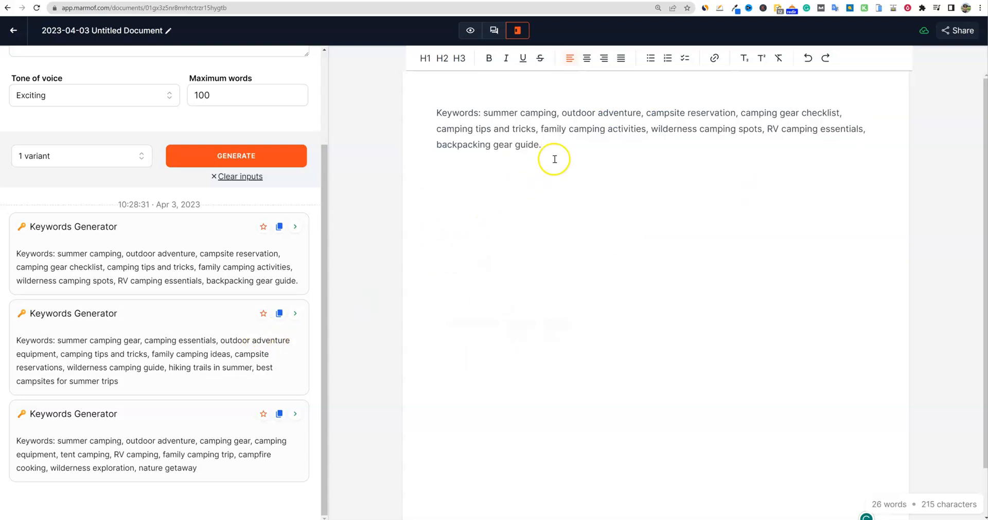
- Add the second keyword variant to the document and mark that variant as a favorite
left_click(279, 312)
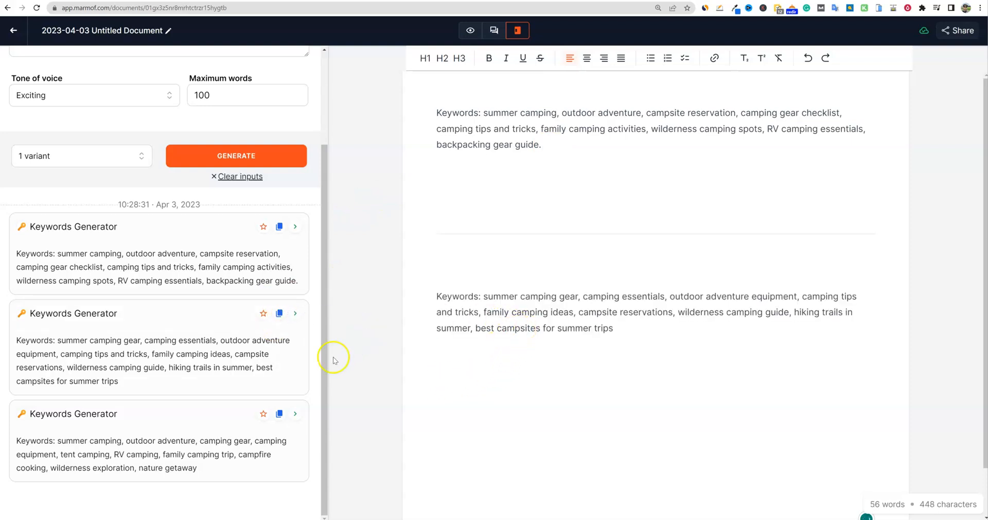
left_click(263, 313)
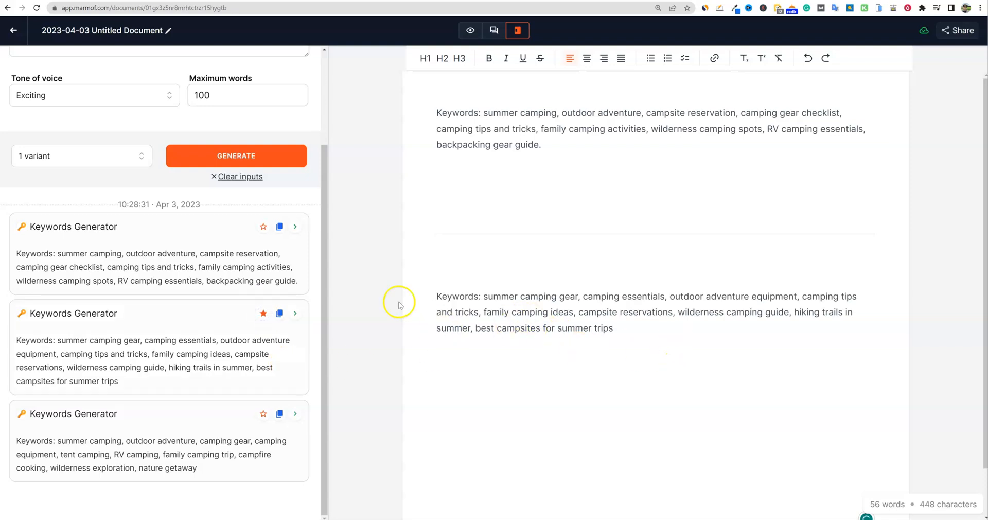
- Select the second keyword paragraph in the document, examine the AI editing options and clear the selection
left_click_drag(635, 335, 431, 270)
left_click(596, 253)
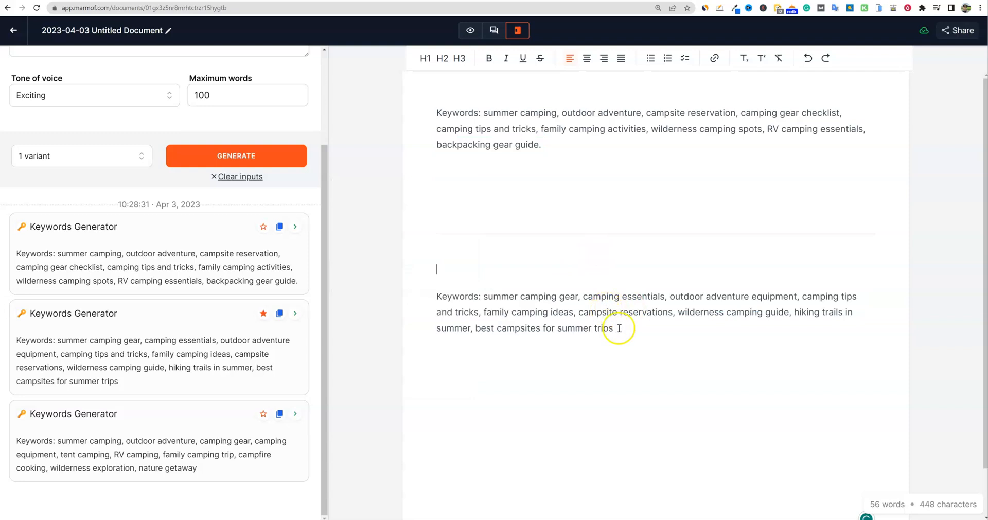
left_click_drag(632, 330, 432, 288)
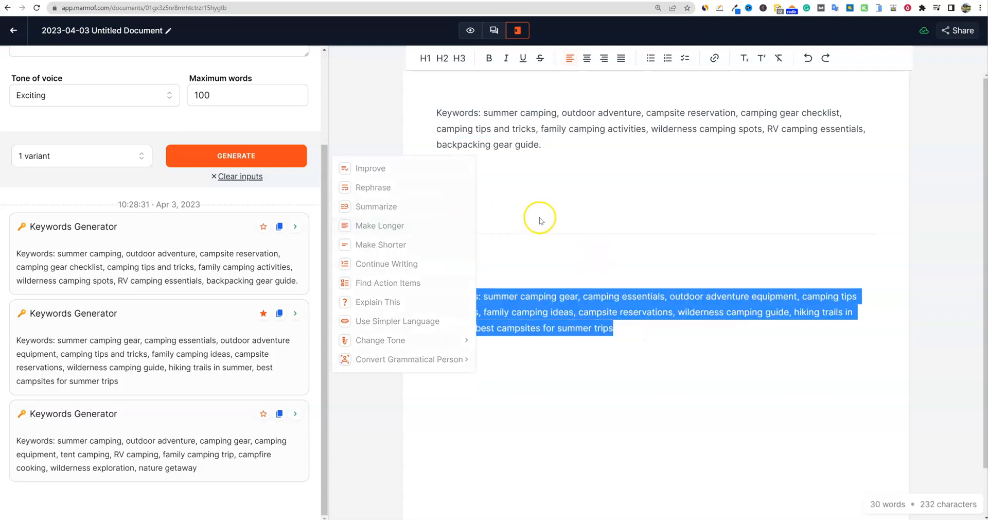
left_click(451, 204)
- Leave the document for the dashboard, look at the Pros and Cons template and return to the dashboard
left_click(14, 31)
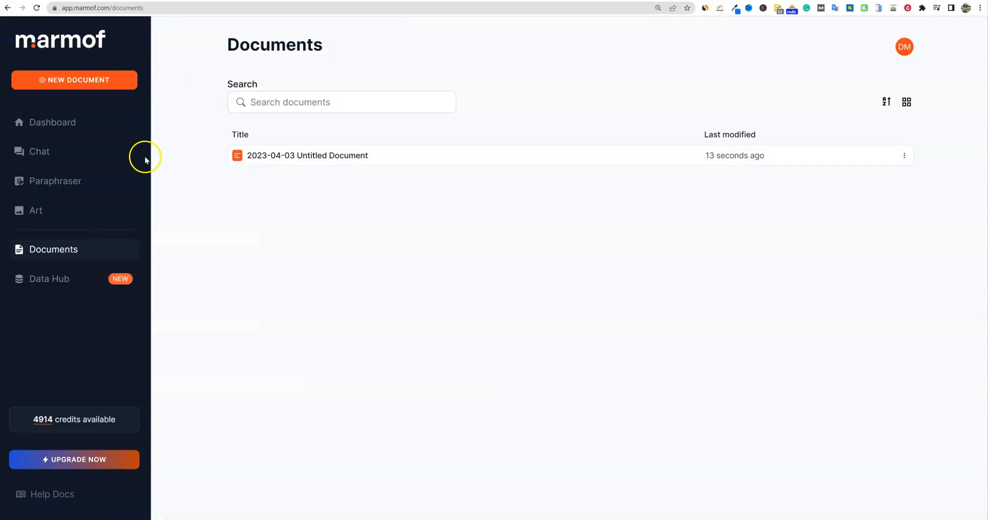
left_click(51, 123)
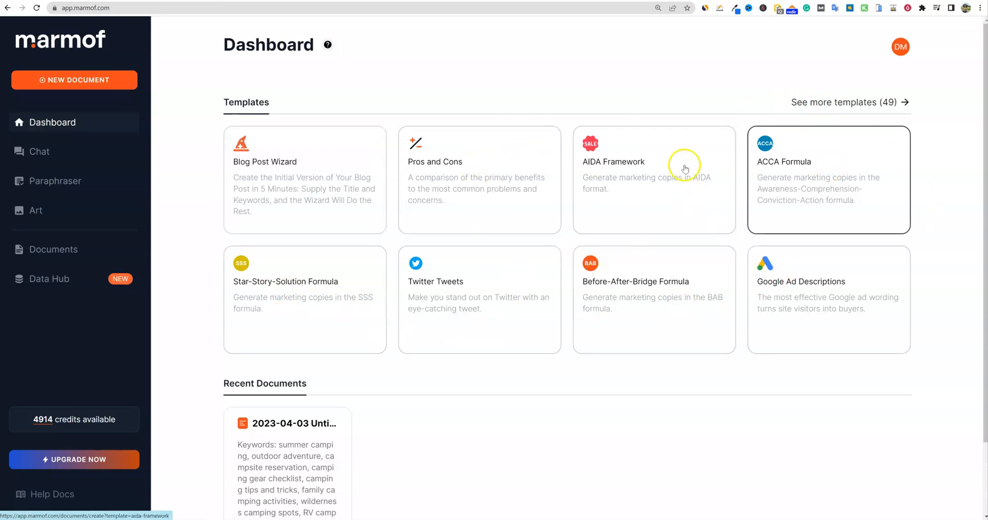
left_click(450, 188)
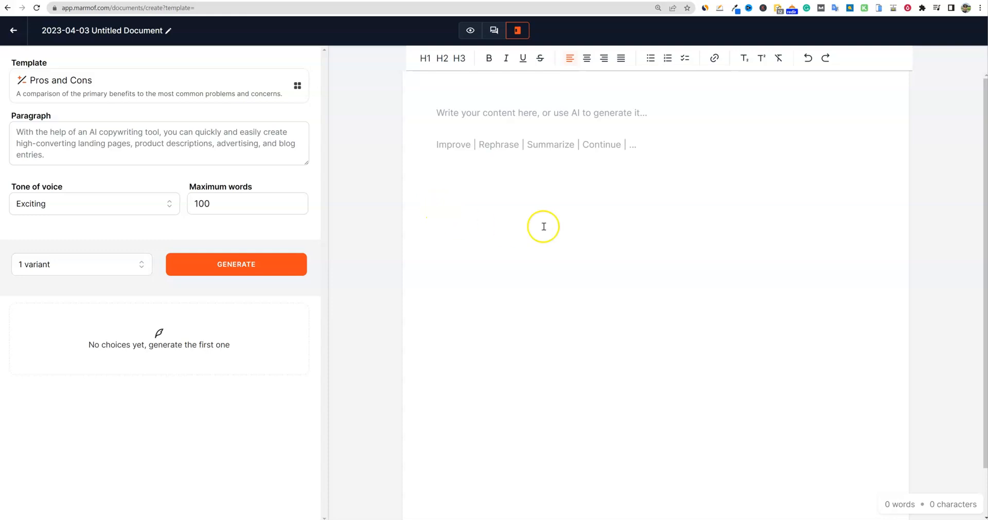
left_click(11, 30)
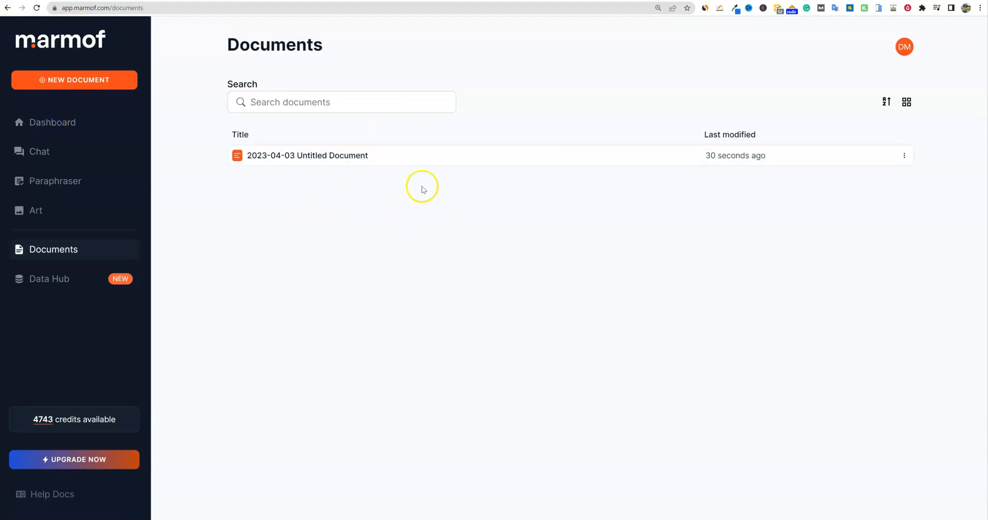
left_click(56, 124)
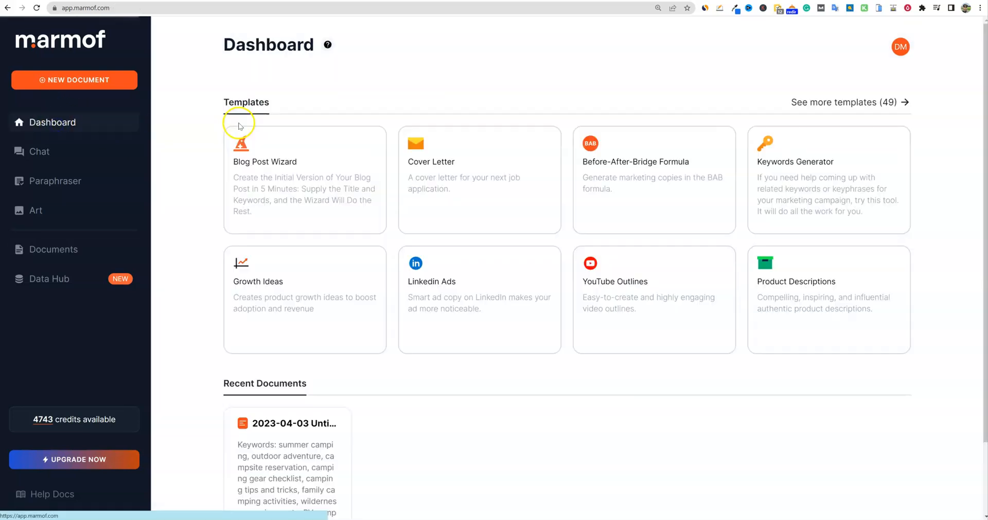
- Start the Blog Post Wizard and enter the blog title "The Top 10 Best Camping Tips in the Summer Time (Ultimate Guide)"
left_click(322, 184)
left_click(514, 177)
type("The te")
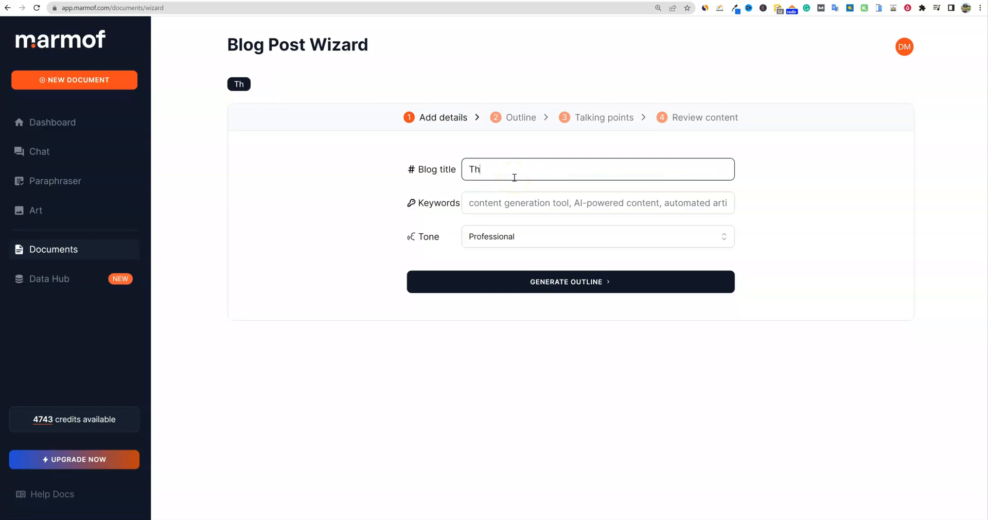
key("BackSpace")
key("BackSpace")
type("Top 10 ")
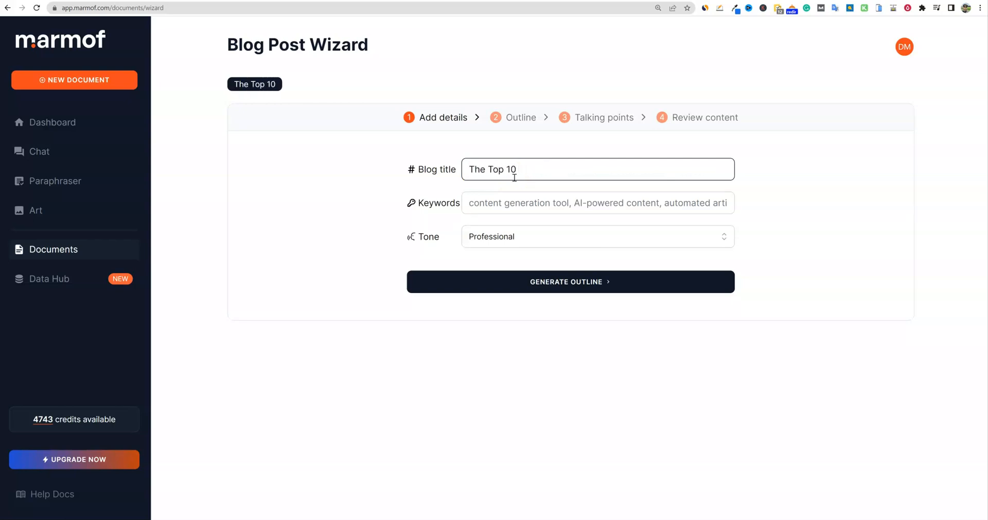
type("Best Camp")
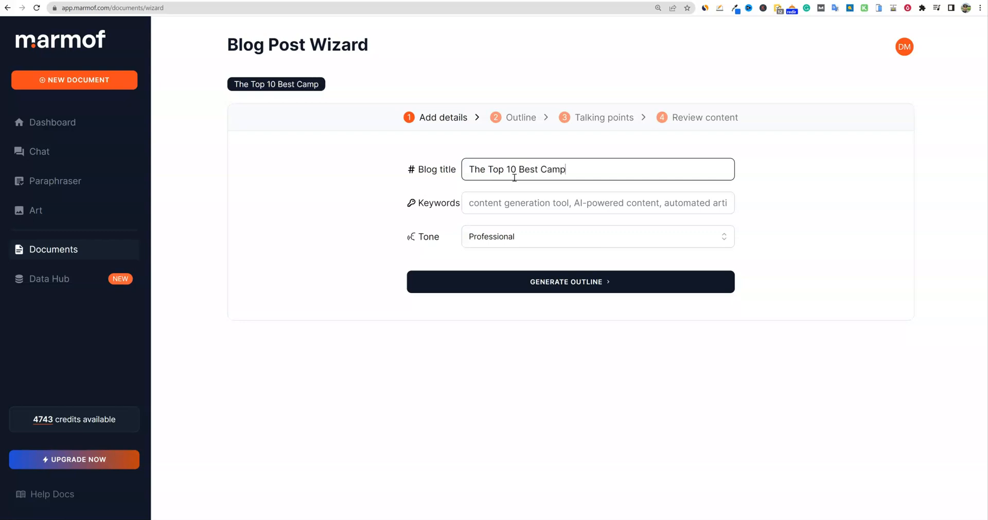
type("ing Tips in the Summer Time")
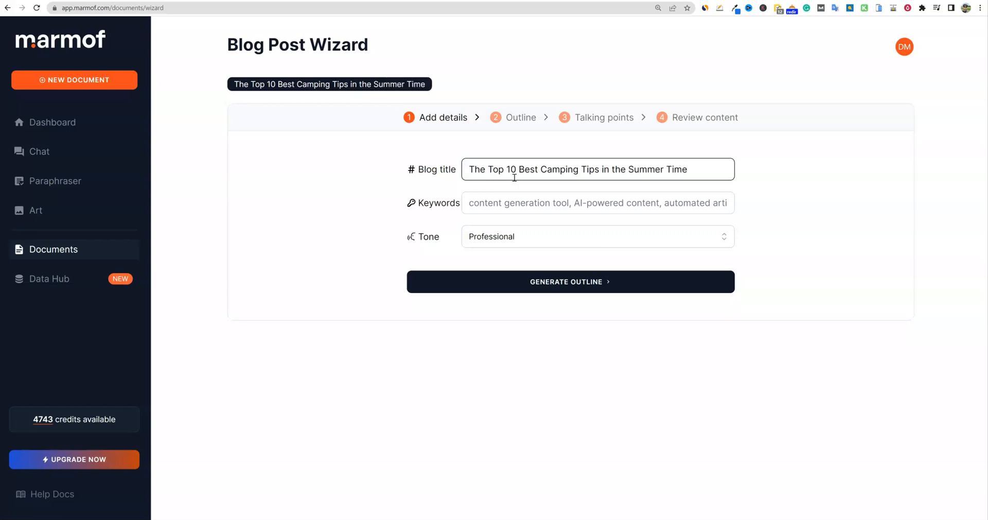
type(" (Ultimate")
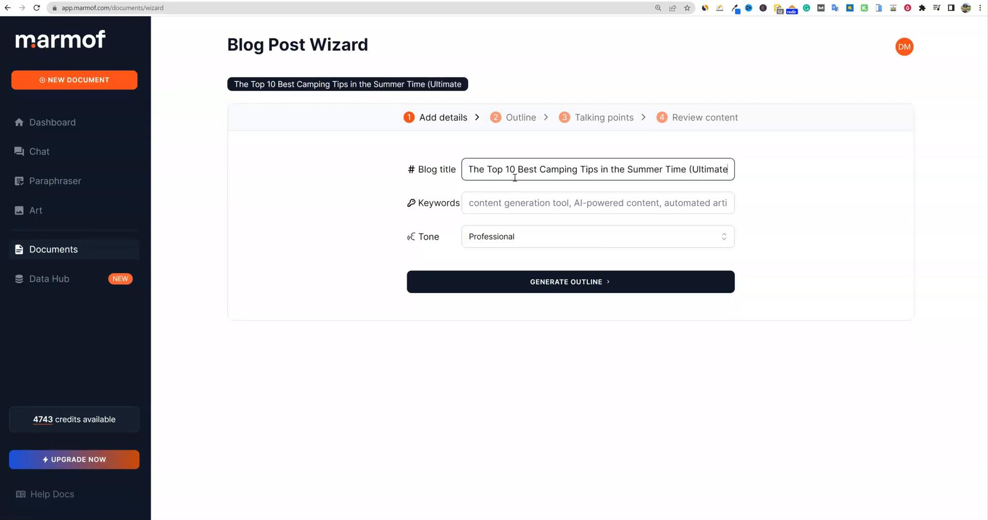
type(" Guide)")
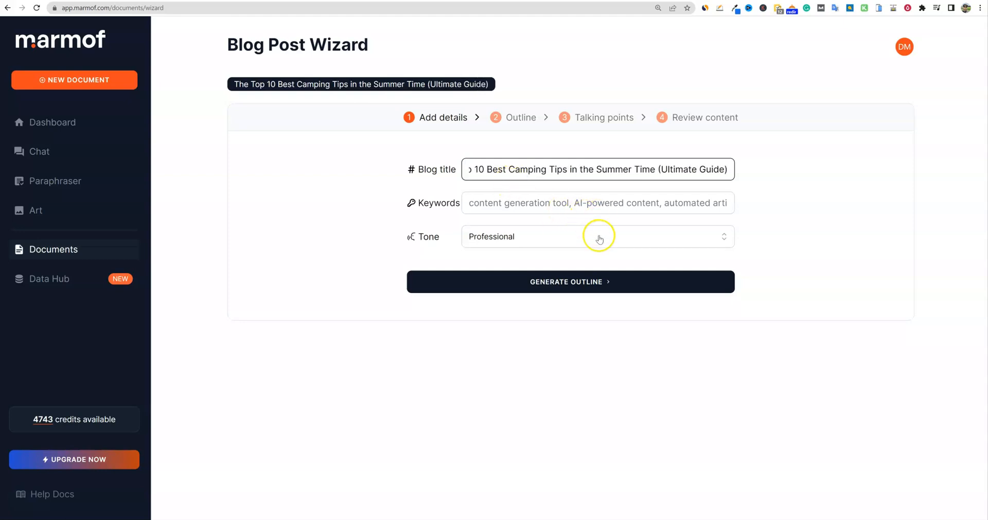
- Enter "camping tips, summer camping tips" as the blog post's keywords
left_click(499, 203)
type("camping ti")
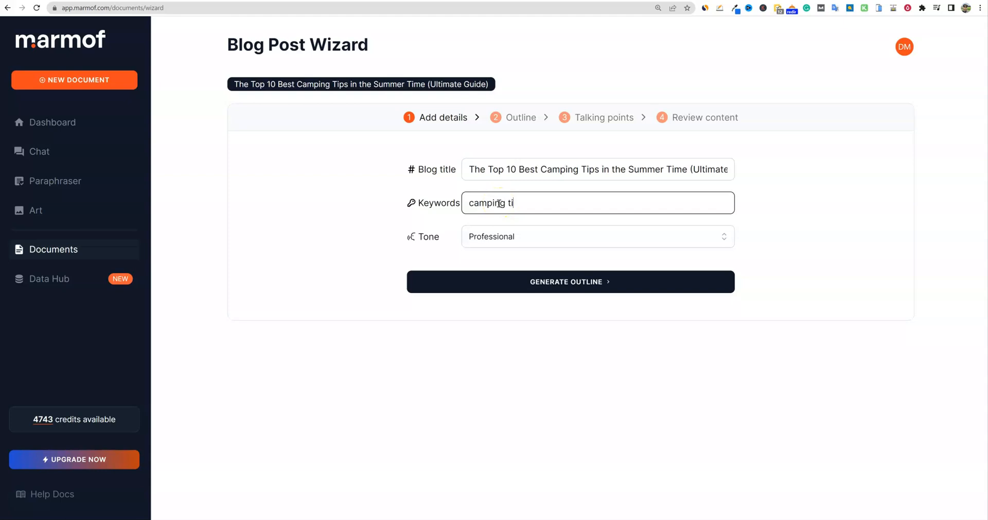
type("ps, summer camping tips")
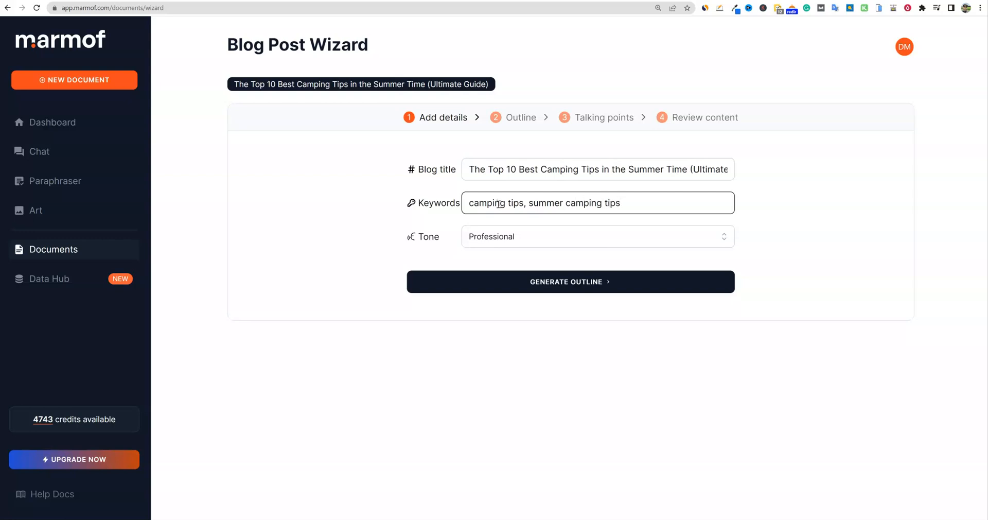
- Set the blog post's tone to Positive
left_click(501, 242)
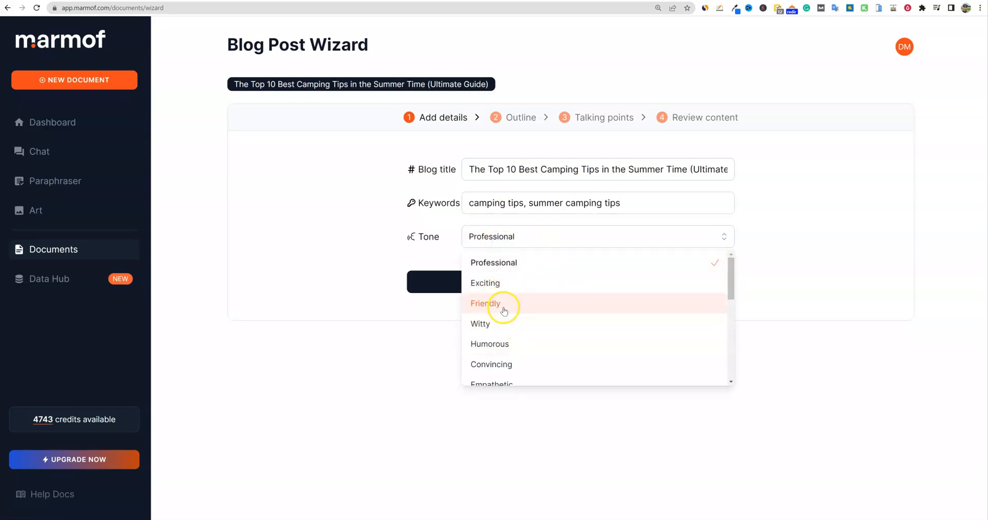
scroll(507, 304, "down", 1)
scroll(530, 338, "down", 1)
scroll(531, 338, "down", 2)
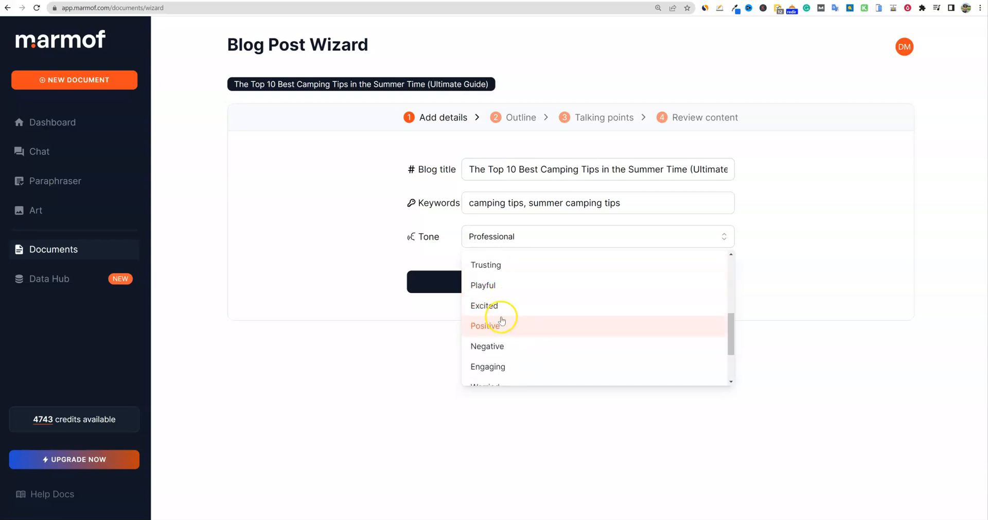
left_click(499, 326)
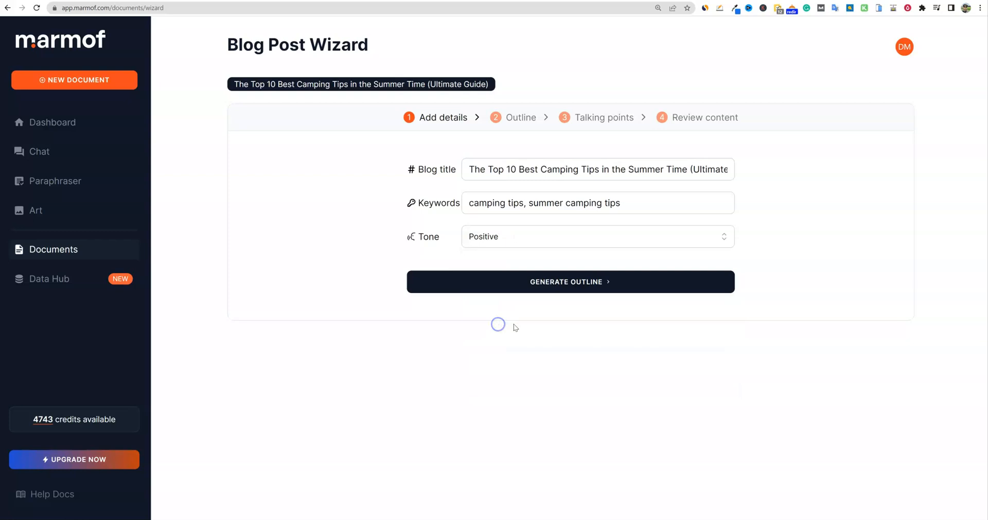
- Change the blog post's tone to Engaging and generate the outline
left_click(530, 235)
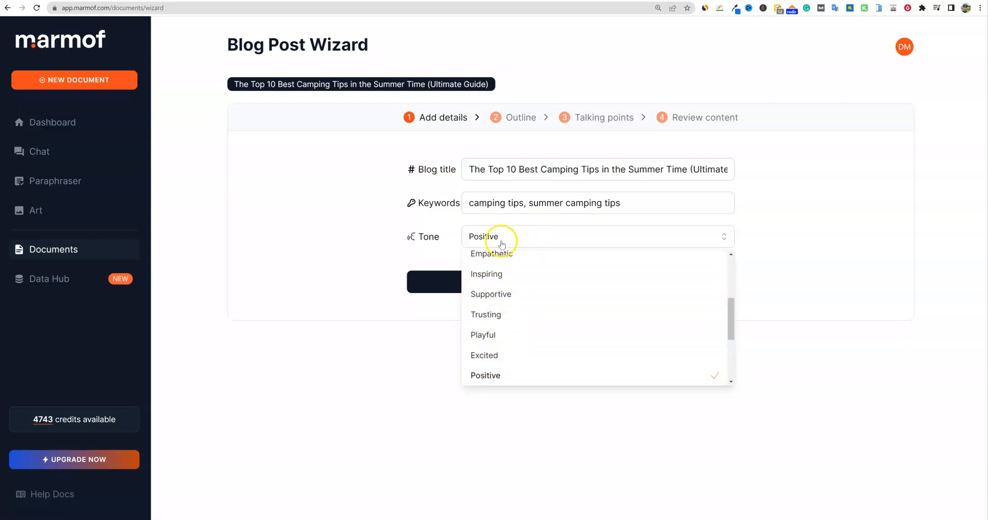
scroll(511, 353, "down", 2)
left_click(508, 373)
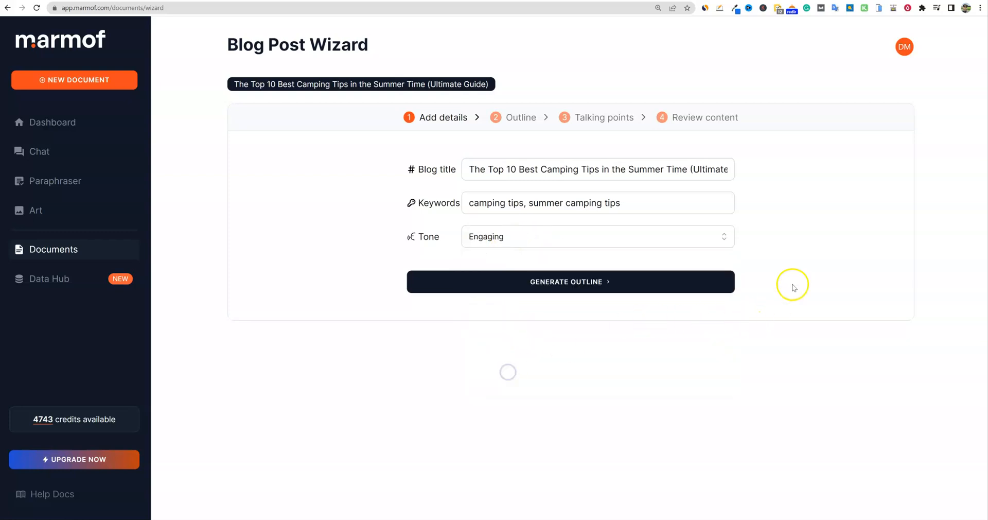
left_click(580, 289)
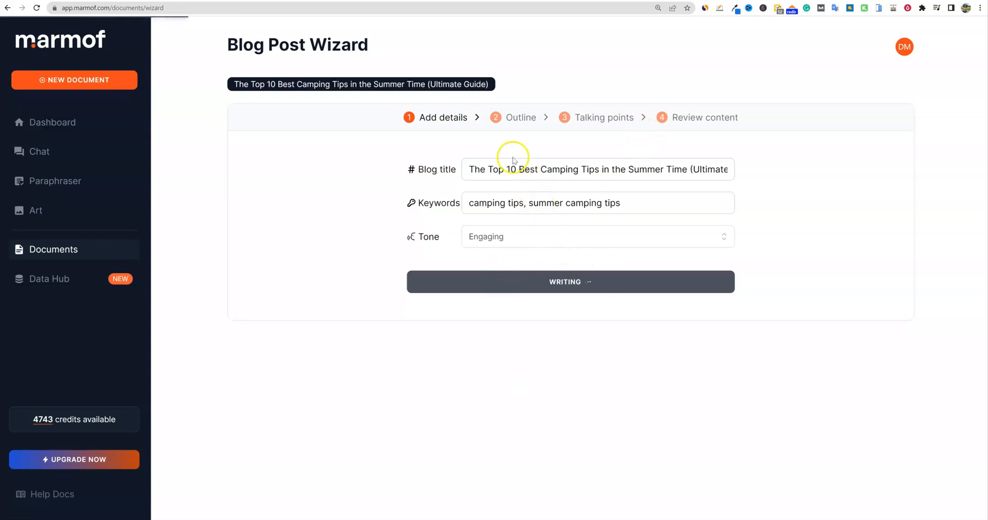
- Examine the generated outline's section headings from the introduction down to the conclusion
scroll(394, 275, "down", 2)
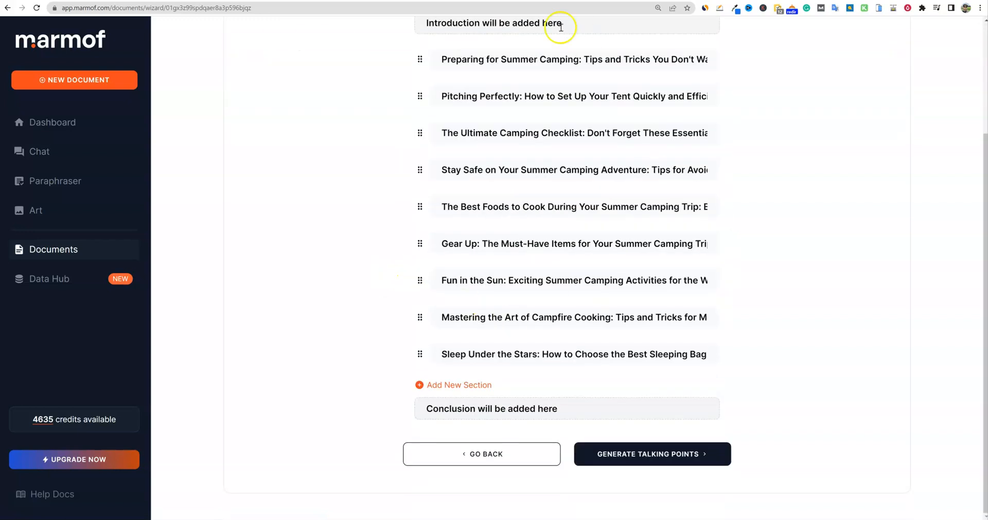
scroll(517, 260, "up", 2)
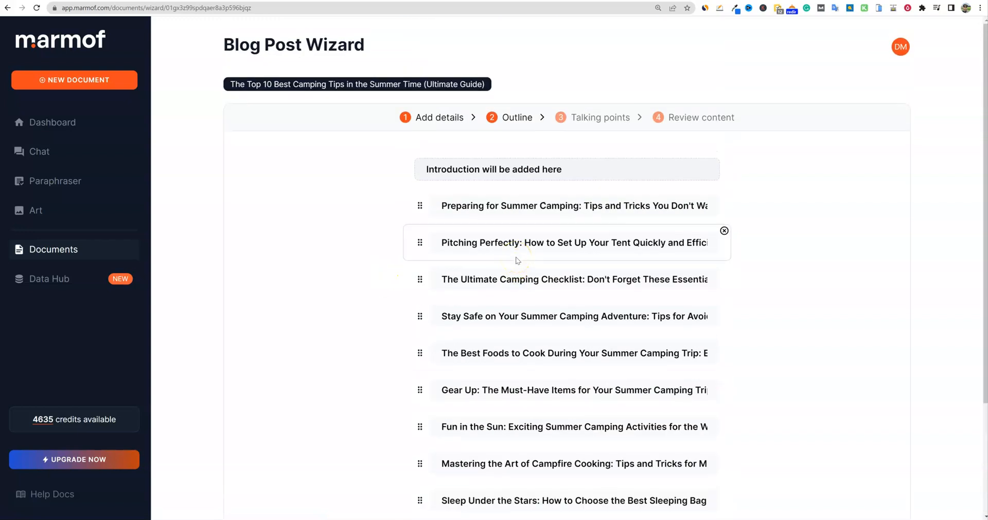
scroll(516, 260, "down", 2)
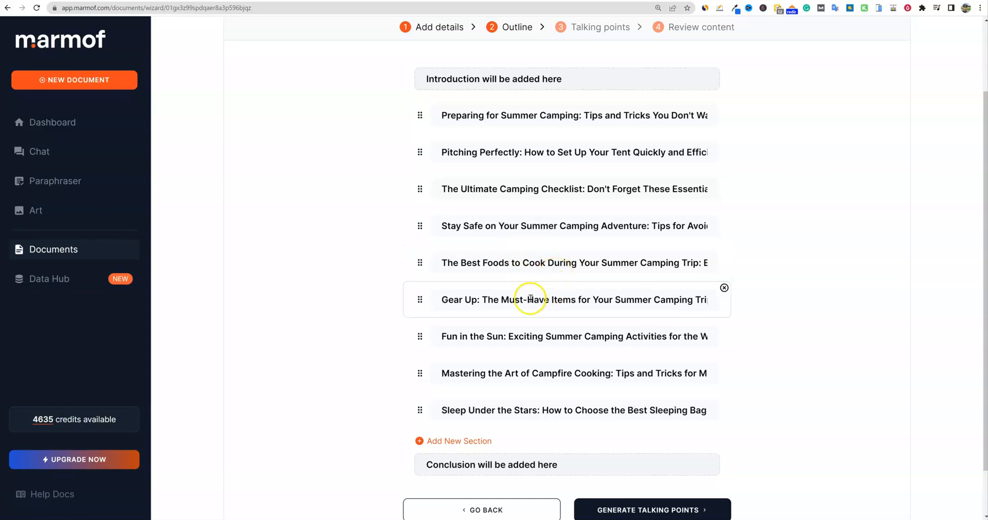
scroll(463, 257, "up", 2)
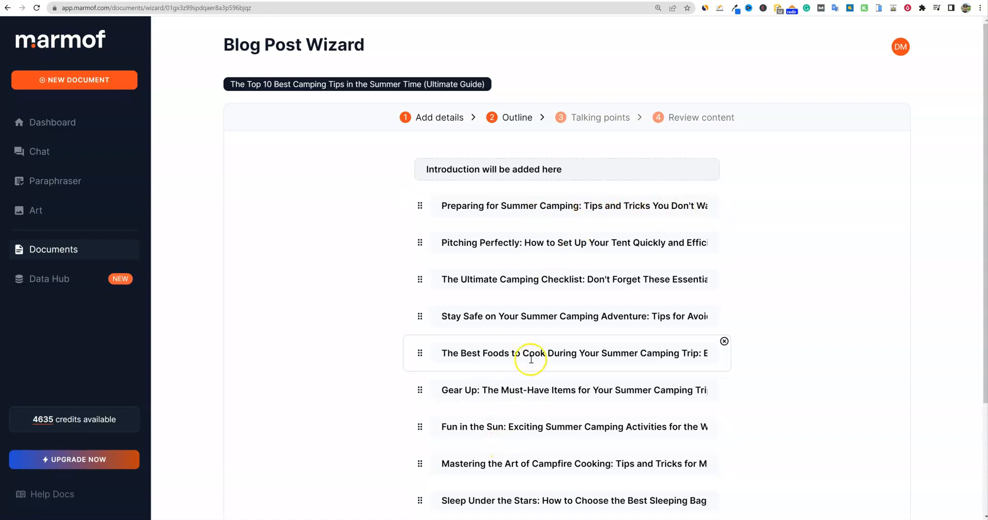
scroll(530, 361, "down", 3)
scroll(566, 355, "up", 2)
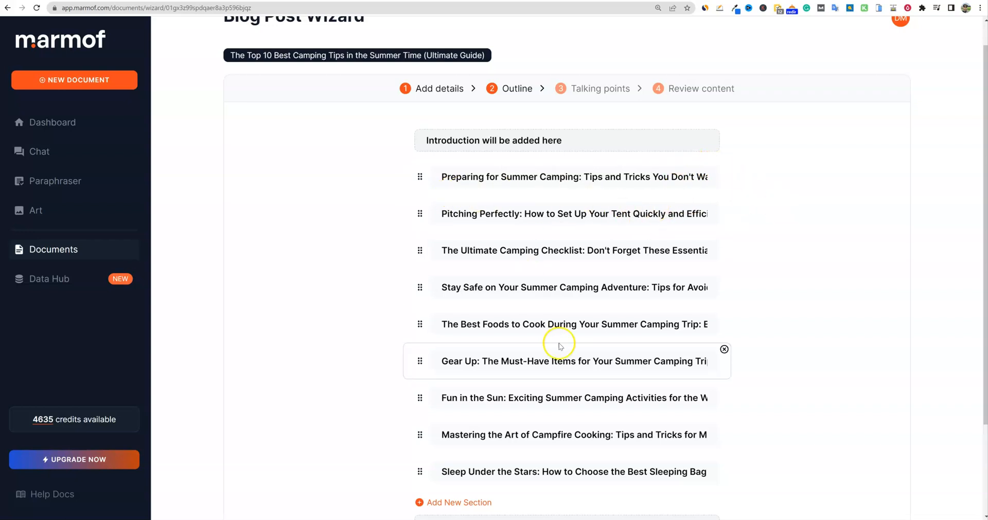
scroll(550, 394, "down", 2)
scroll(549, 394, "up", 3)
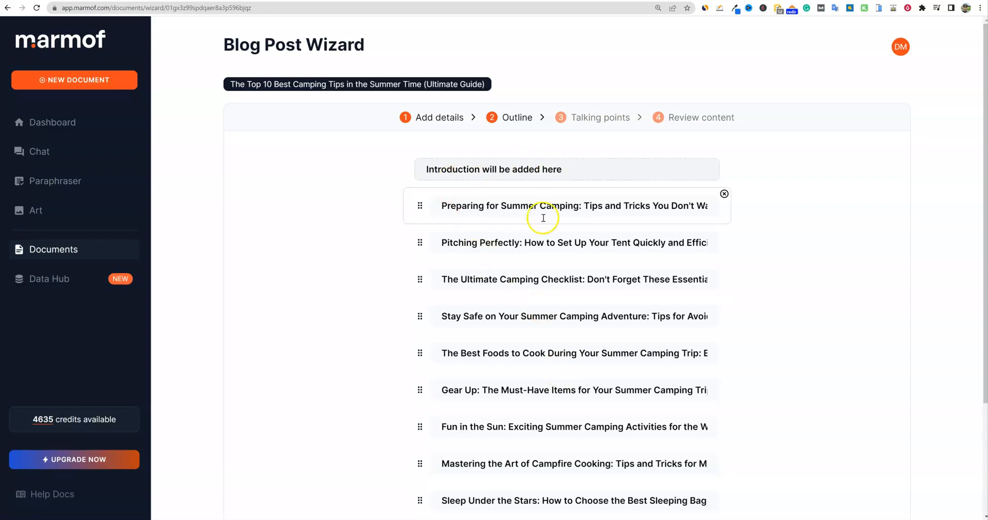
scroll(558, 220, "down", 3)
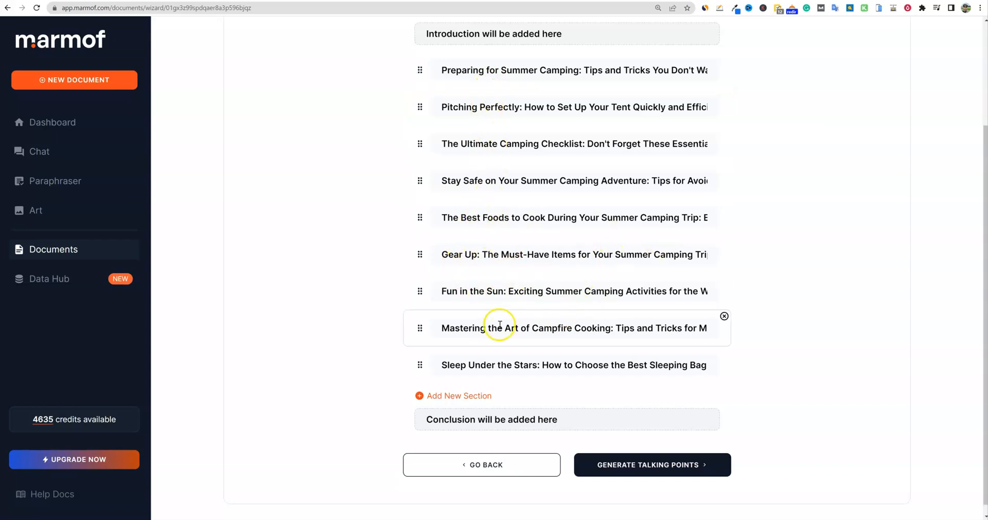
scroll(452, 375, "up", 3)
scroll(467, 316, "down", 2)
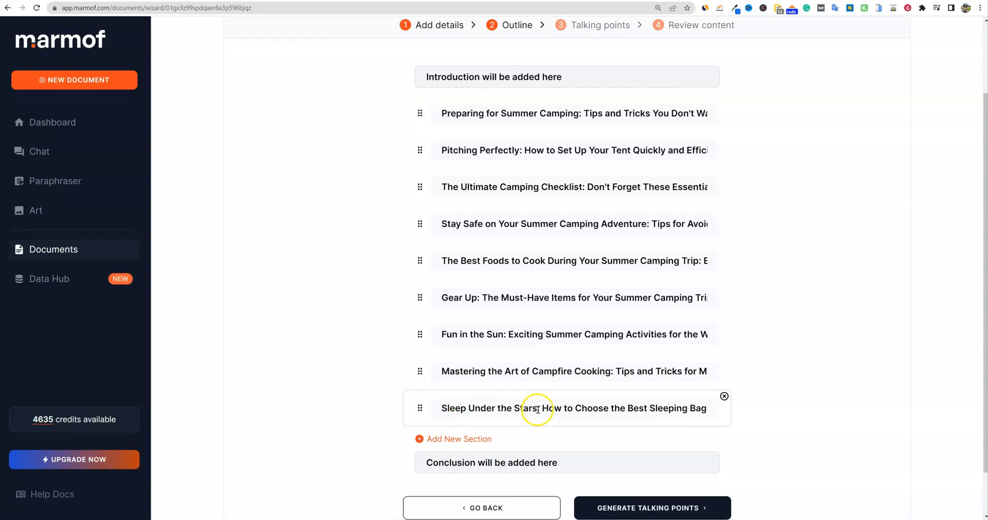
scroll(463, 406, "down", 1)
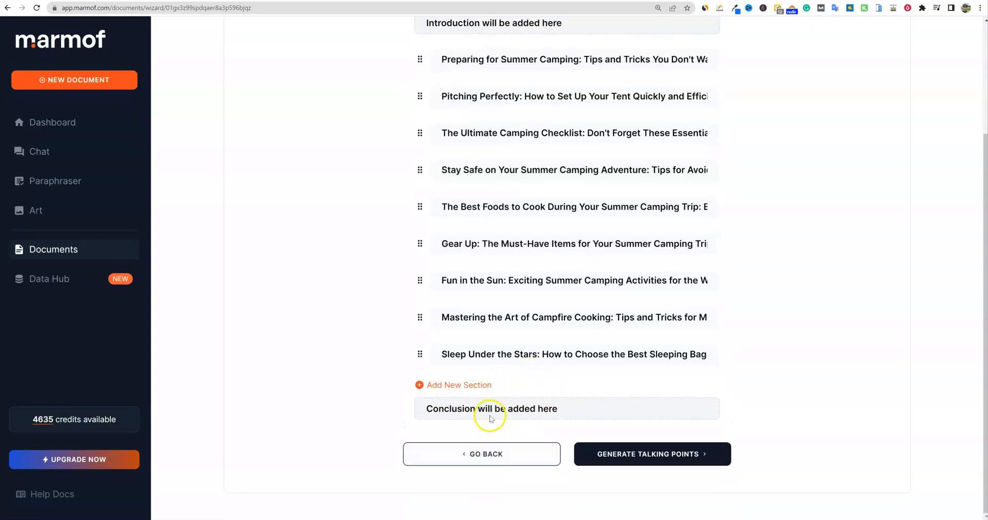
scroll(463, 309, "up", 3)
scroll(484, 177, "down", 3)
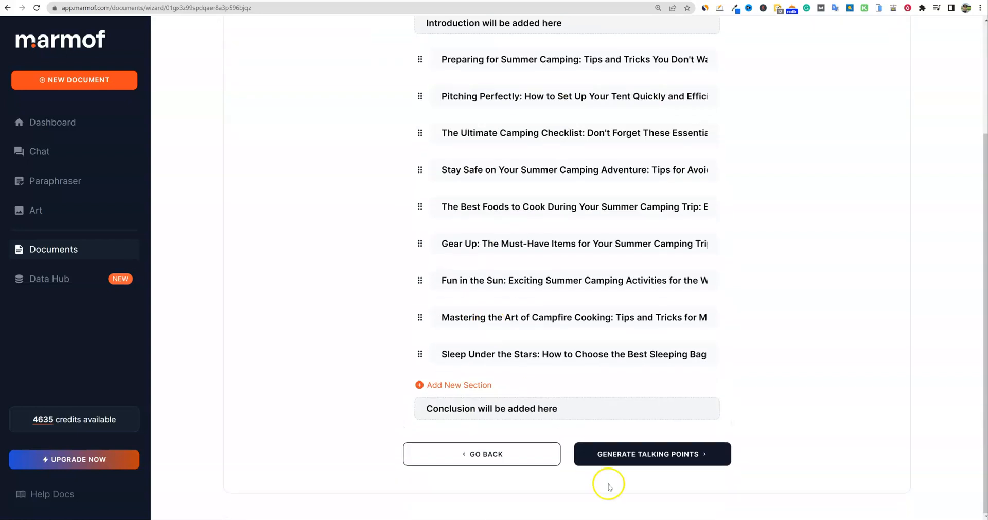
- Generate talking points for the outline sections, review them and generate the blog post's content
left_click(644, 452)
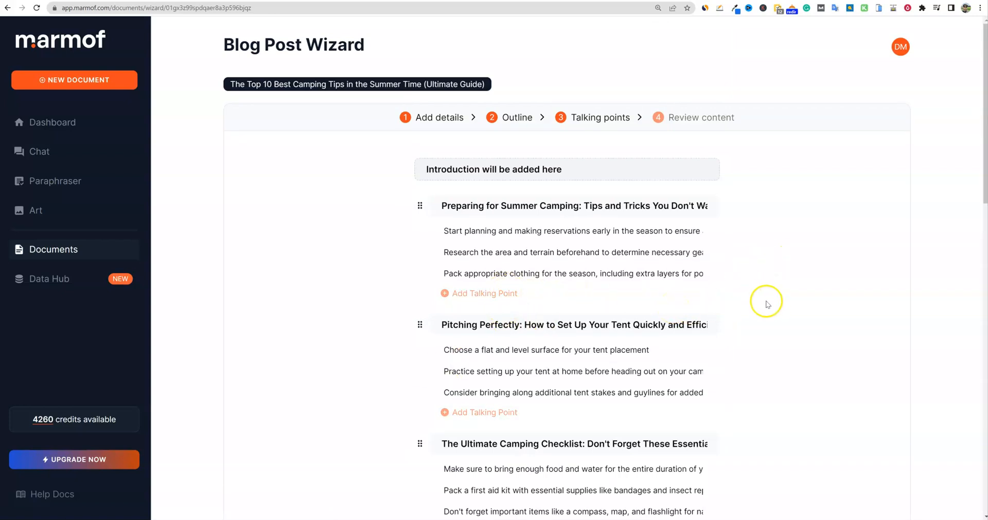
scroll(767, 303, "down", 1)
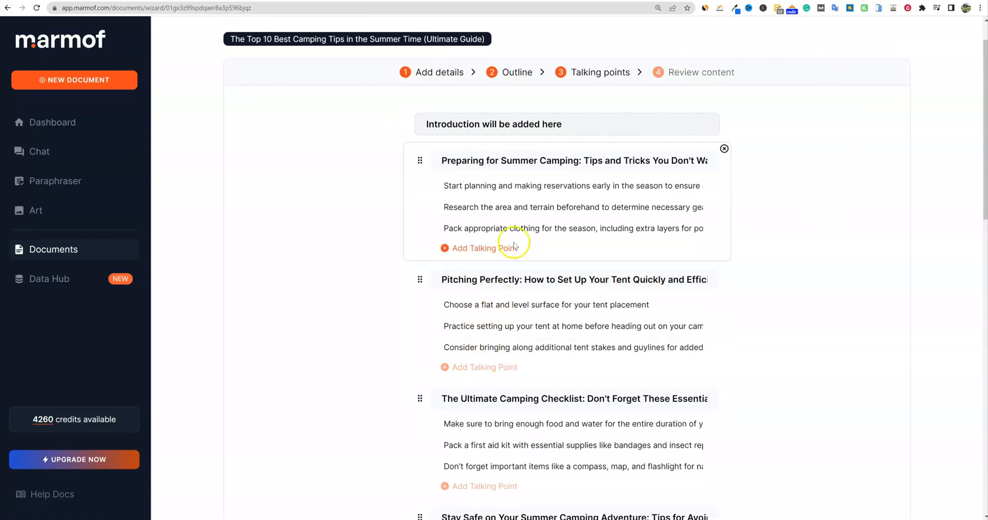
scroll(466, 221, "down", 15)
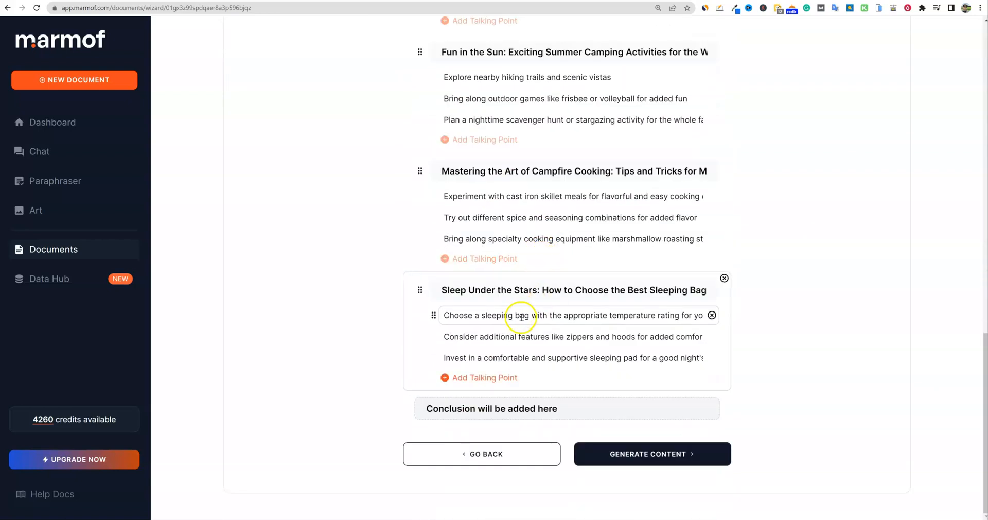
left_click(653, 455)
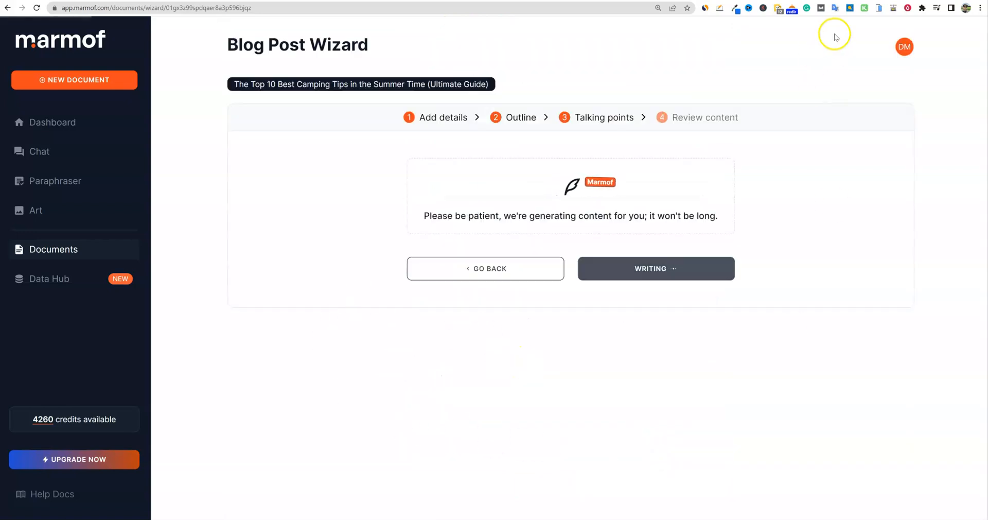
- Switch to the Originality.AI dashboard in a new browser tab and start a new content scan
key("ctrl+t")
left_click(639, 7)
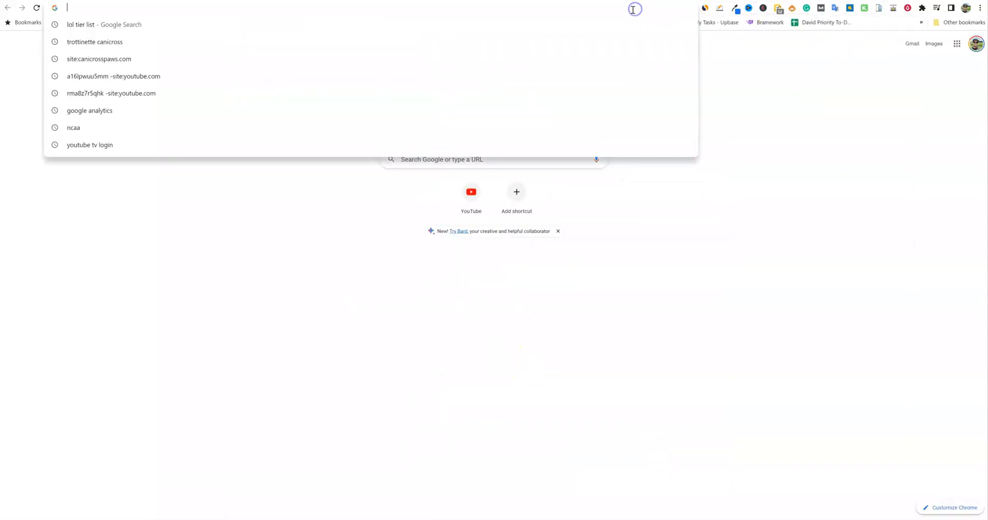
type("origi")
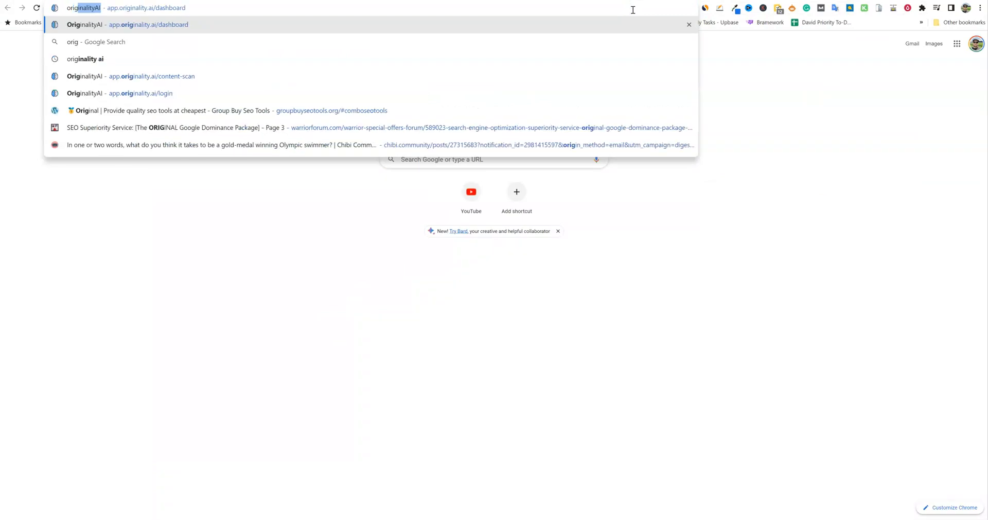
key("Return")
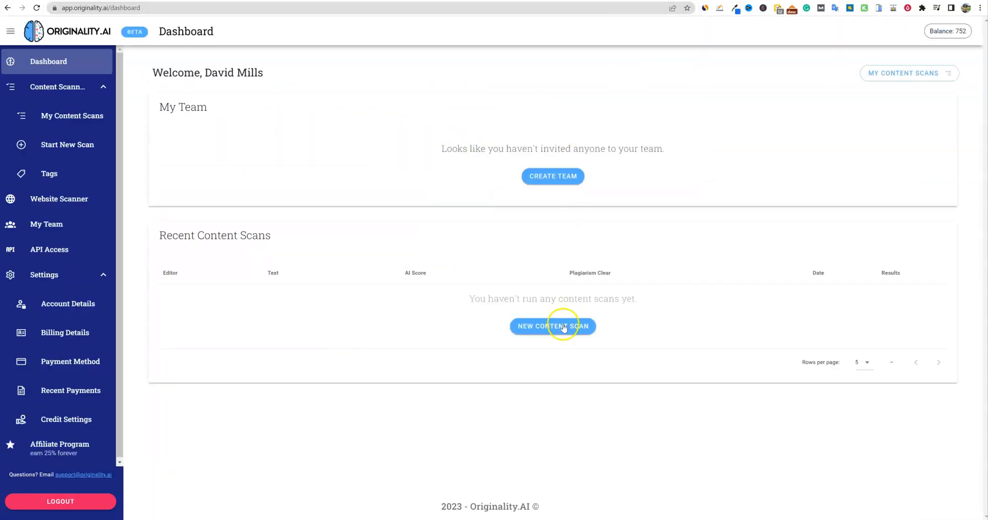
left_click(566, 326)
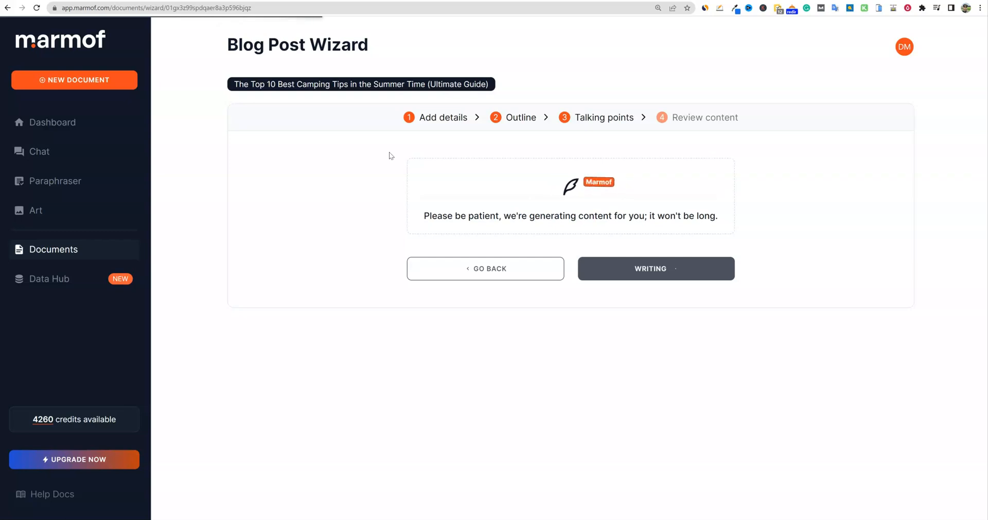
- Return to Marmof's Blog Post Wizard and examine the generated post's sections from the introduction to the conclusion
left_click(397, 164)
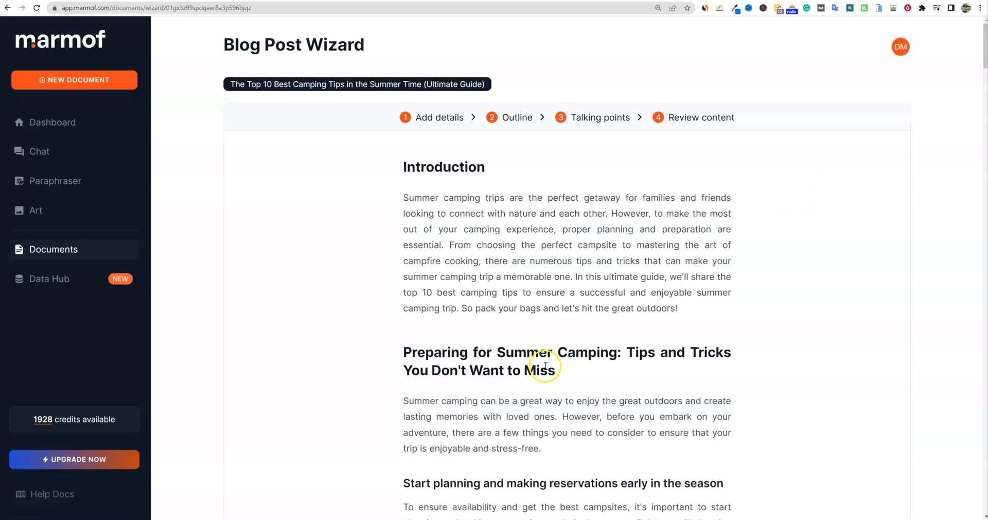
scroll(582, 360, "down", 20)
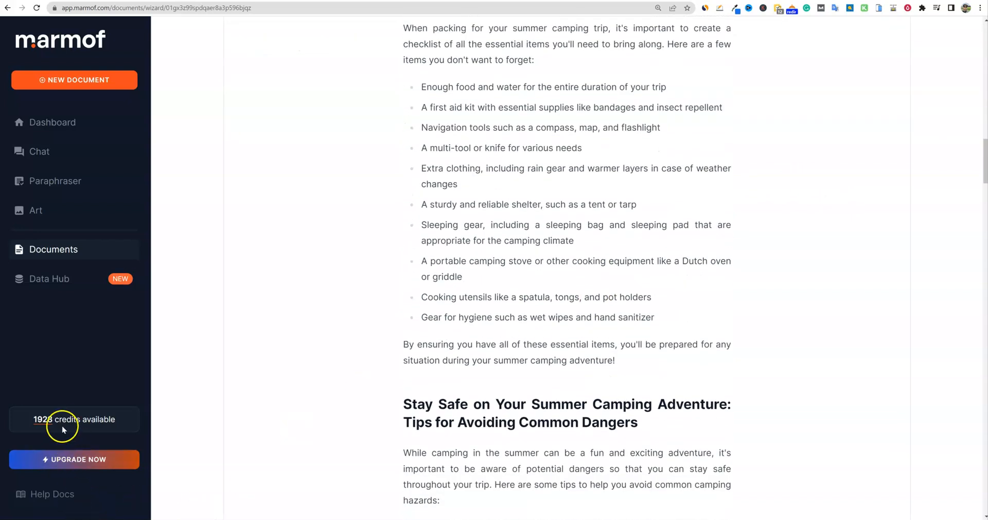
scroll(554, 424, "down", 20)
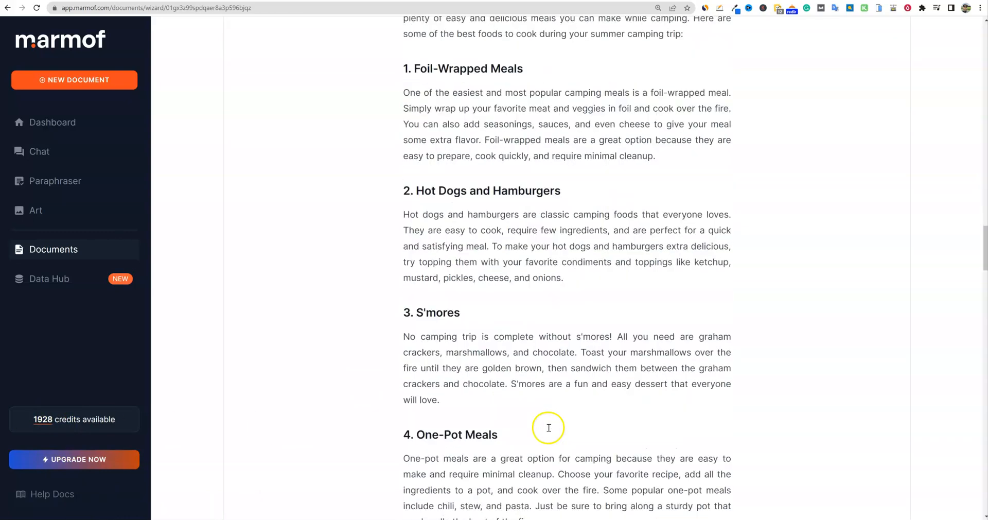
scroll(542, 436, "down", 20)
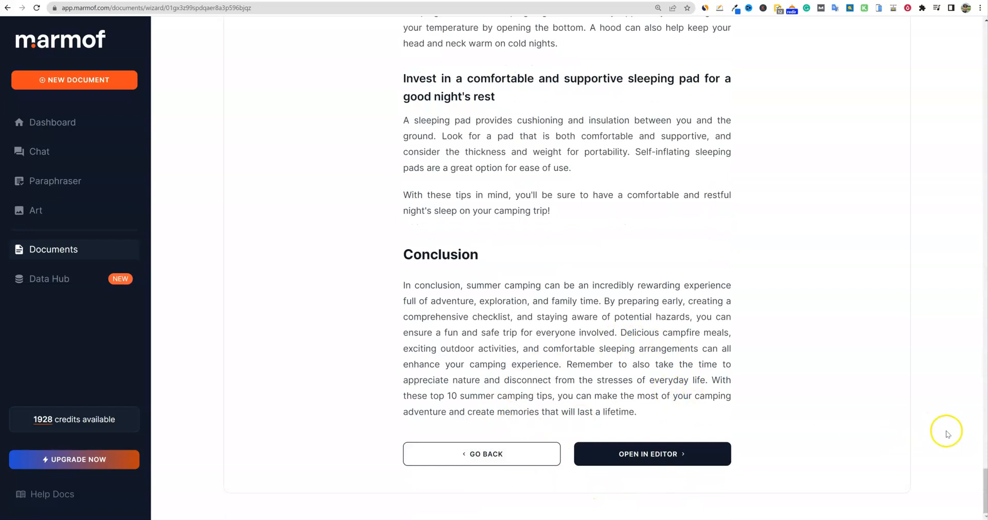
left_click_drag(984, 489, 985, 41)
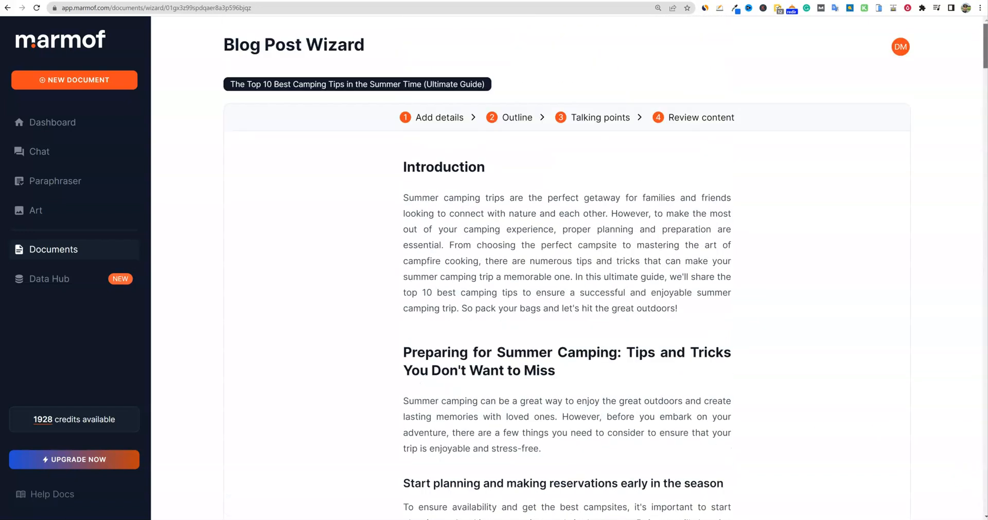
left_click_drag(979, 4, 915, 230)
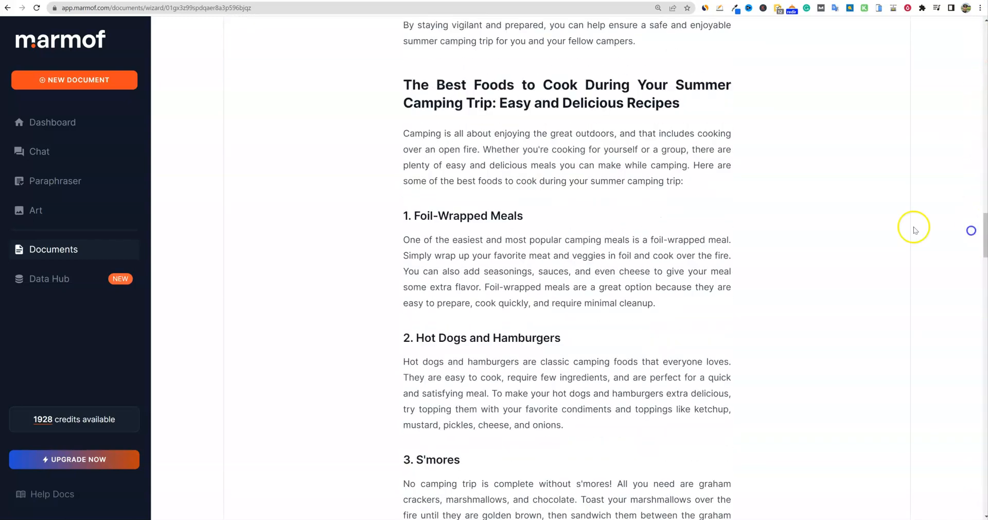
scroll(509, 322, "down", 20)
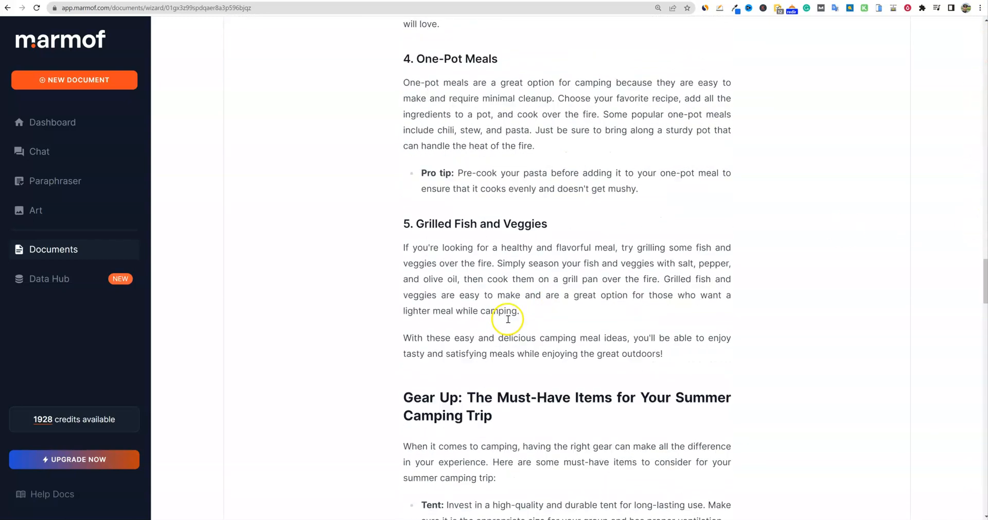
scroll(517, 324, "up", 10)
scroll(518, 324, "up", 1)
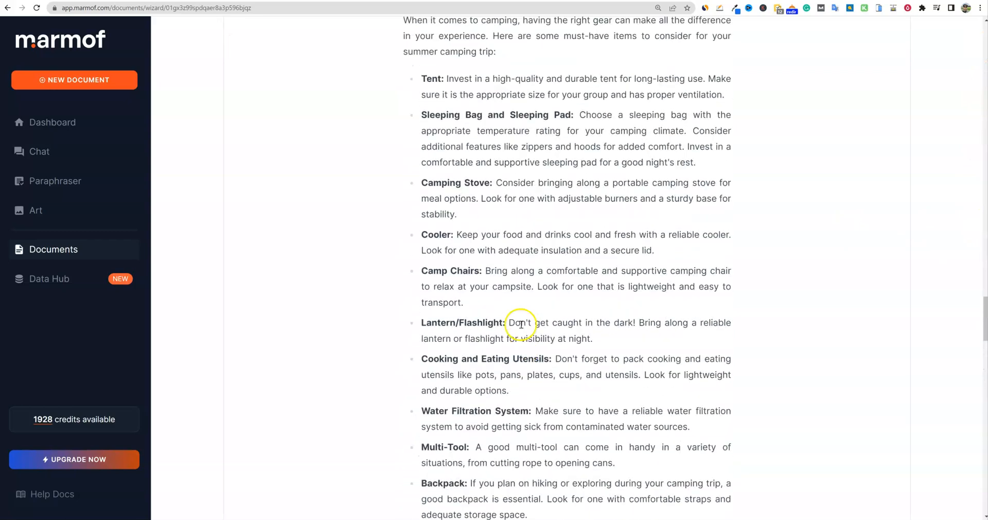
scroll(463, 232, "up", 10)
scroll(455, 264, "up", 15)
scroll(455, 265, "up", 15)
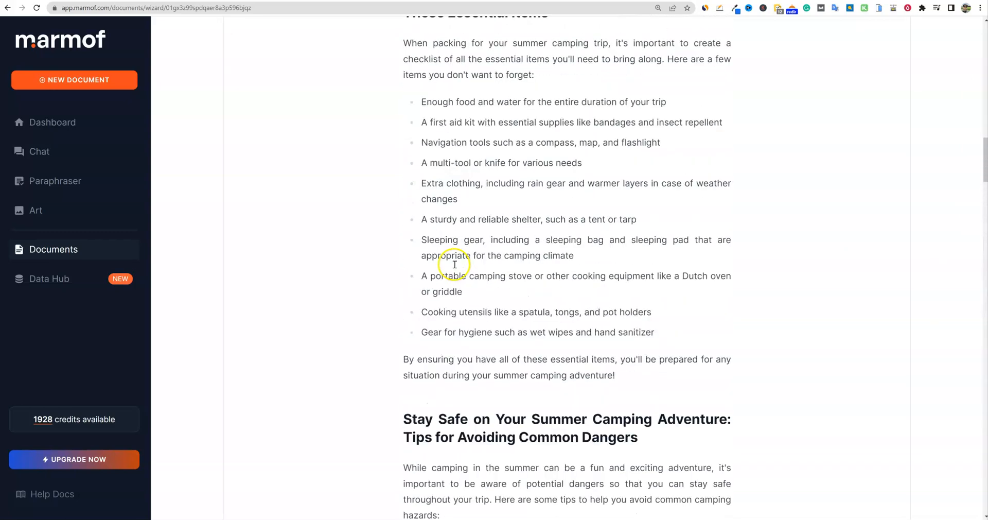
scroll(455, 266, "down", 5)
scroll(455, 267, "down", 20)
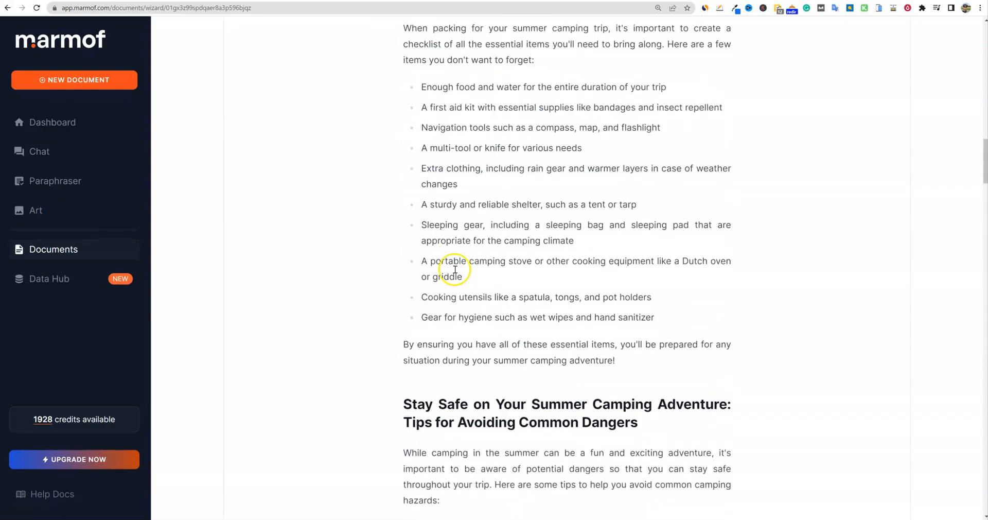
scroll(455, 266, "down", 20)
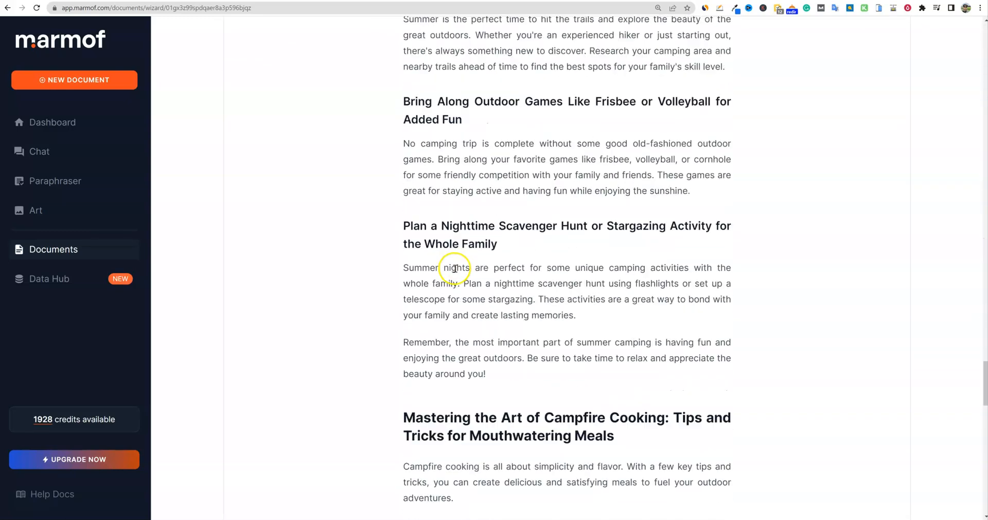
scroll(535, 369, "down", 6)
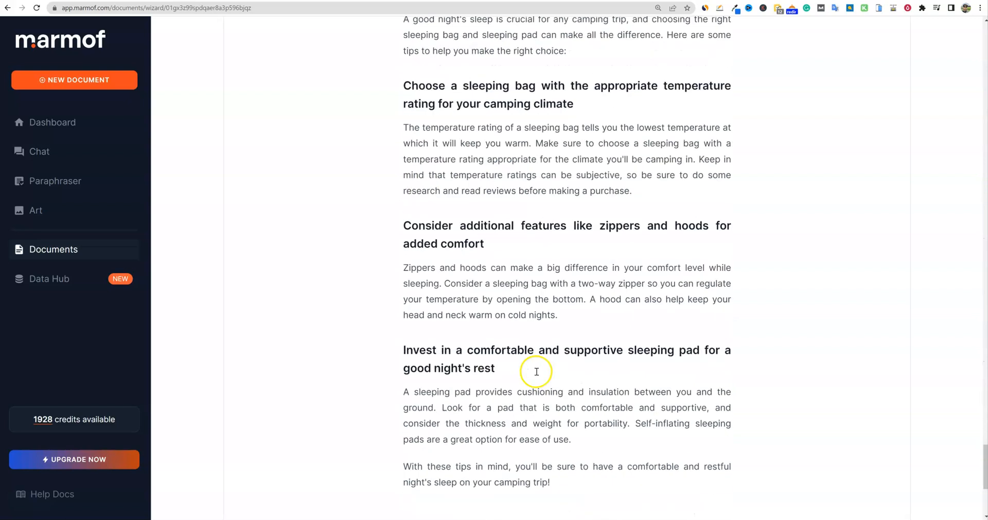
scroll(512, 379, "down", 5)
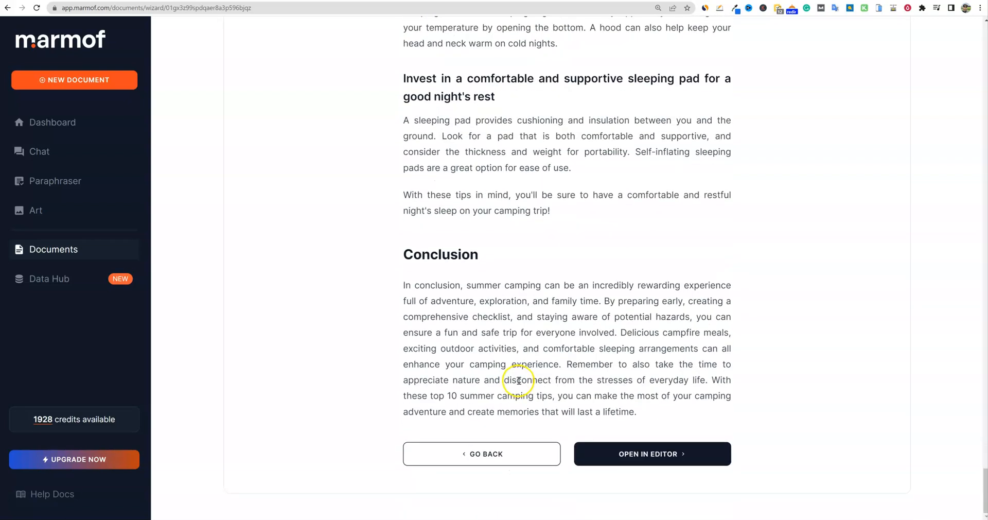
- Open the generated post in the document editor and split the introduction paragraph before "From choosing the perfect campsite"
left_click(651, 457)
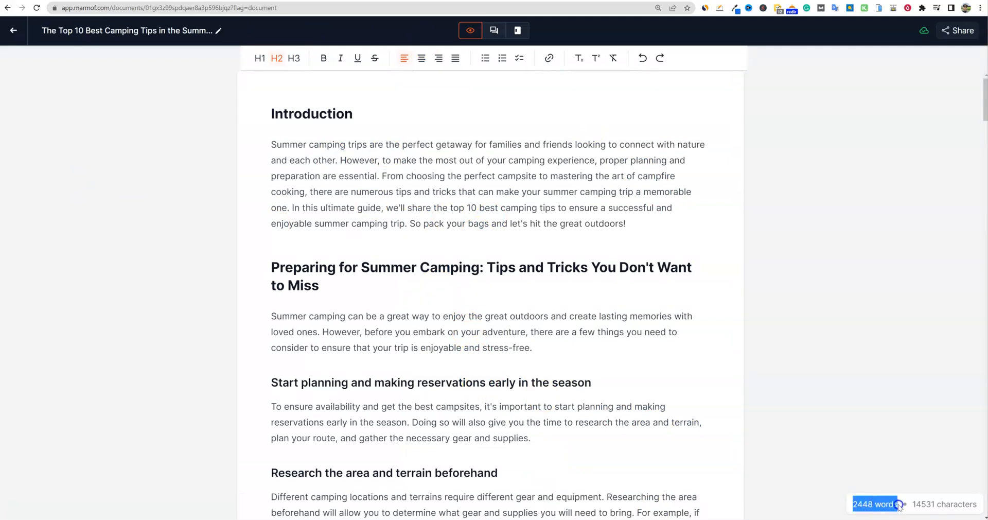
left_click(828, 330)
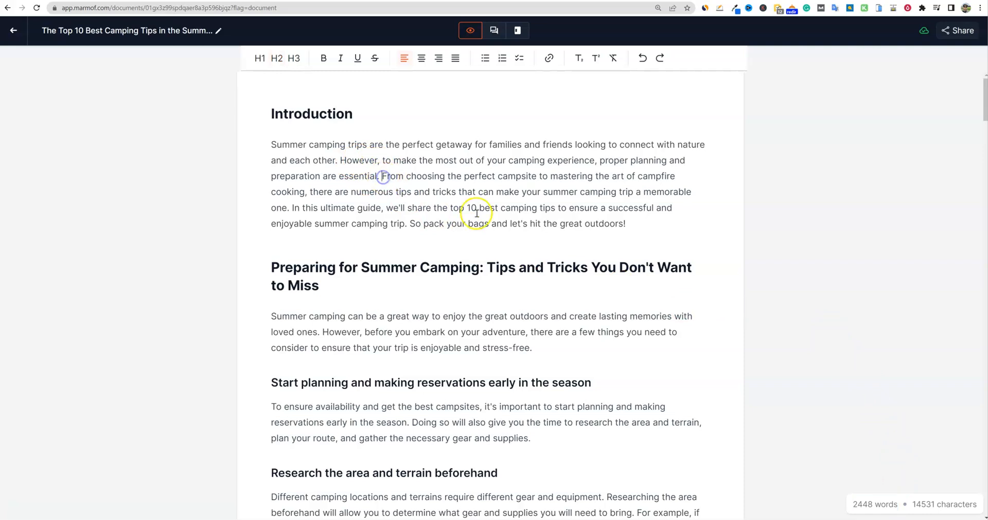
key("Return")
- Review the article in the editor from the camping preparation tips through the checklist, safety and food sections
scroll(467, 273, "down", 10)
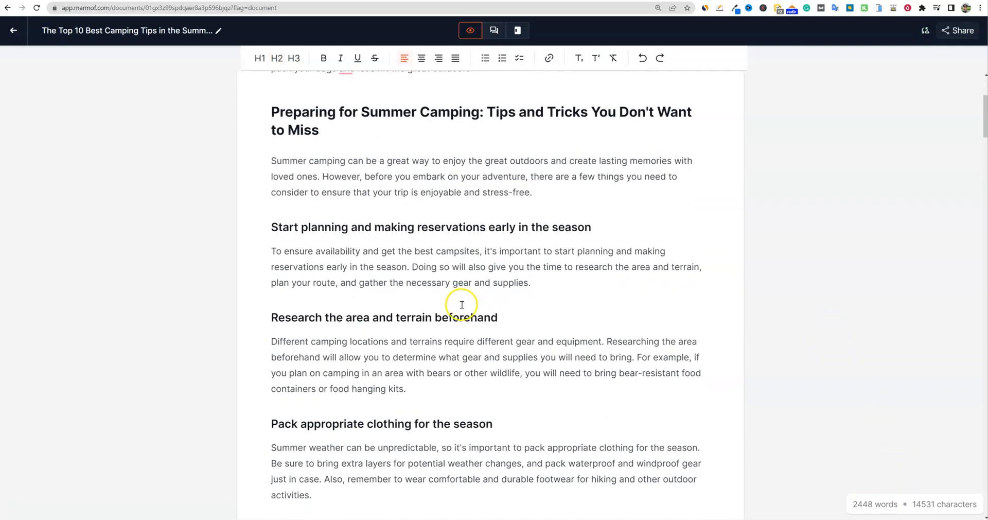
scroll(453, 308, "down", 9)
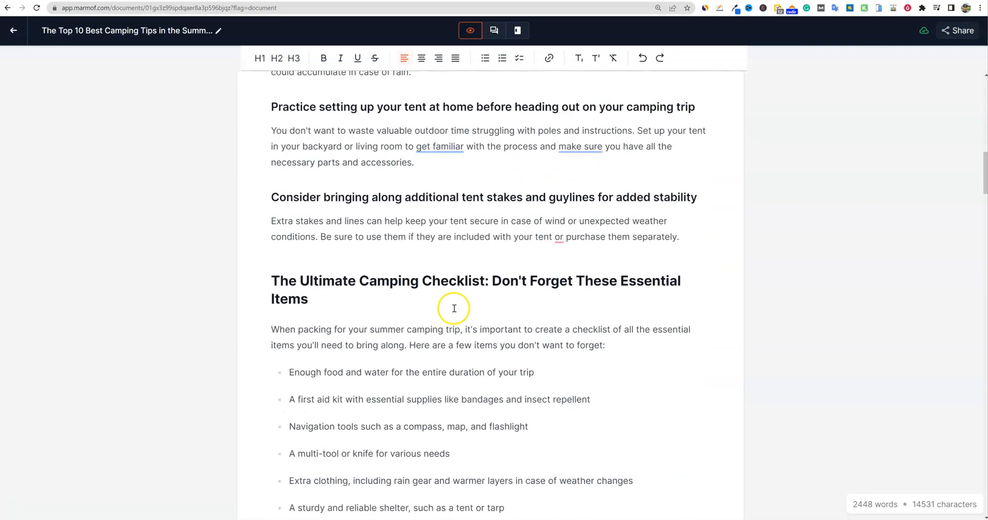
scroll(439, 284, "up", 4)
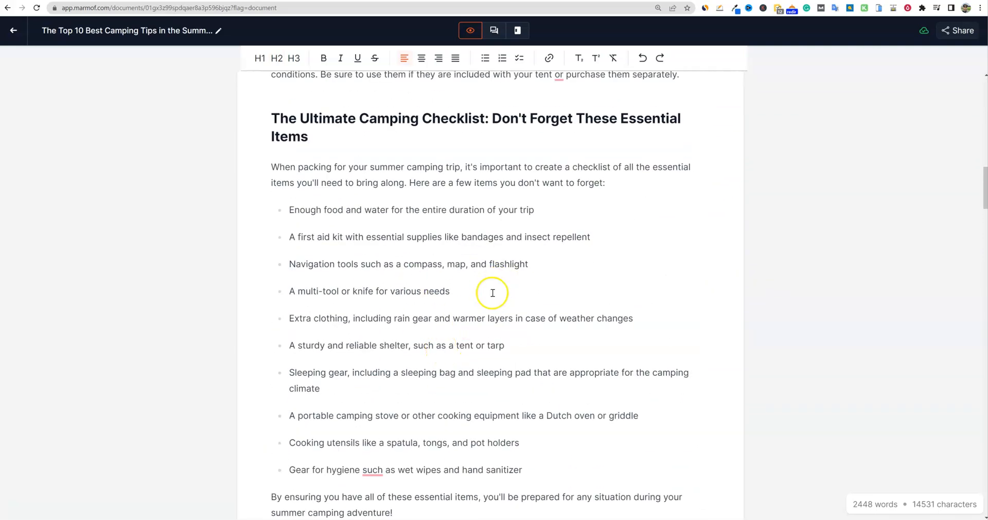
scroll(538, 254, "down", 3)
scroll(533, 260, "down", 9)
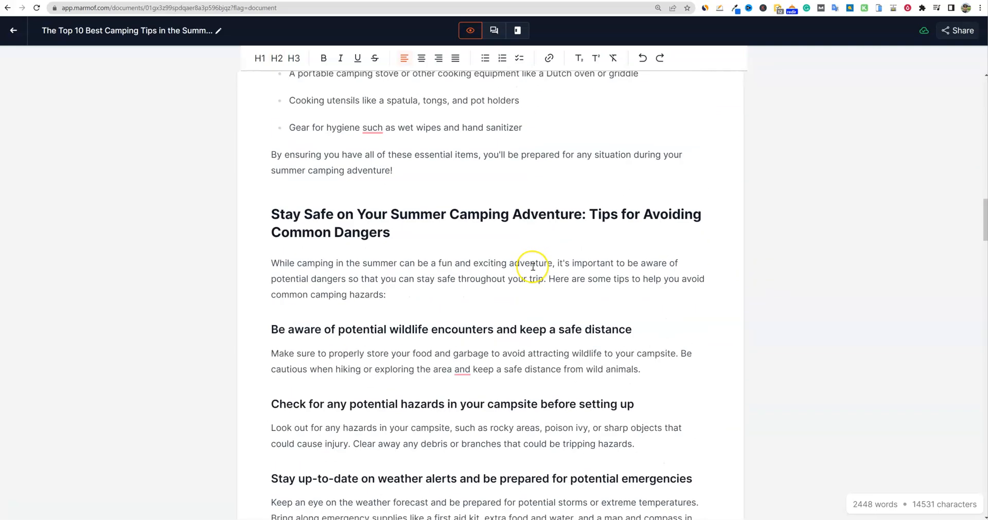
scroll(532, 267, "down", 3)
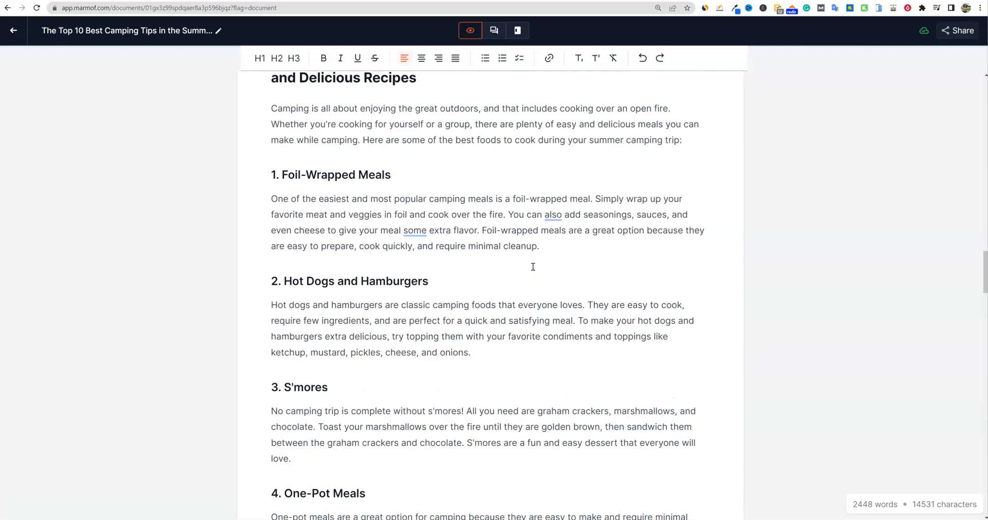
scroll(533, 267, "down", 1)
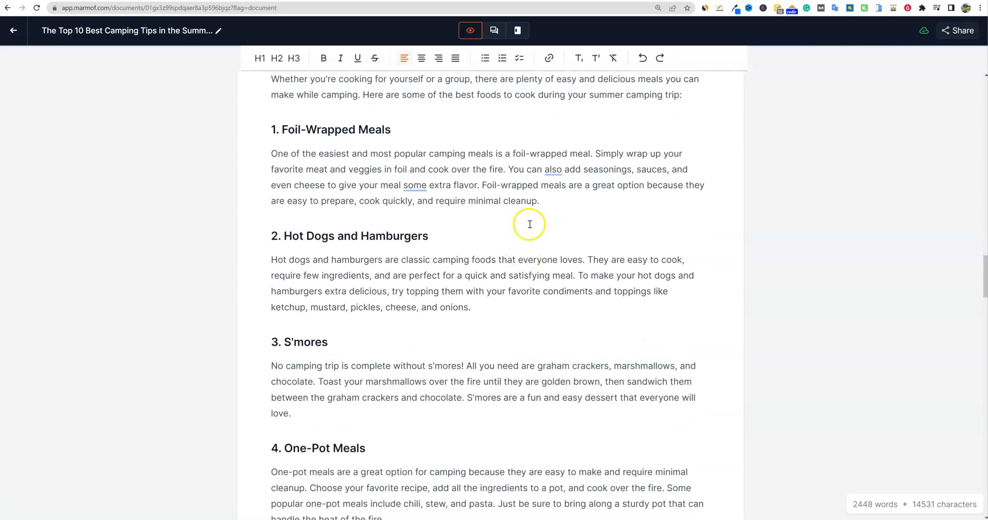
scroll(535, 248, "down", 10)
scroll(535, 248, "down", 4)
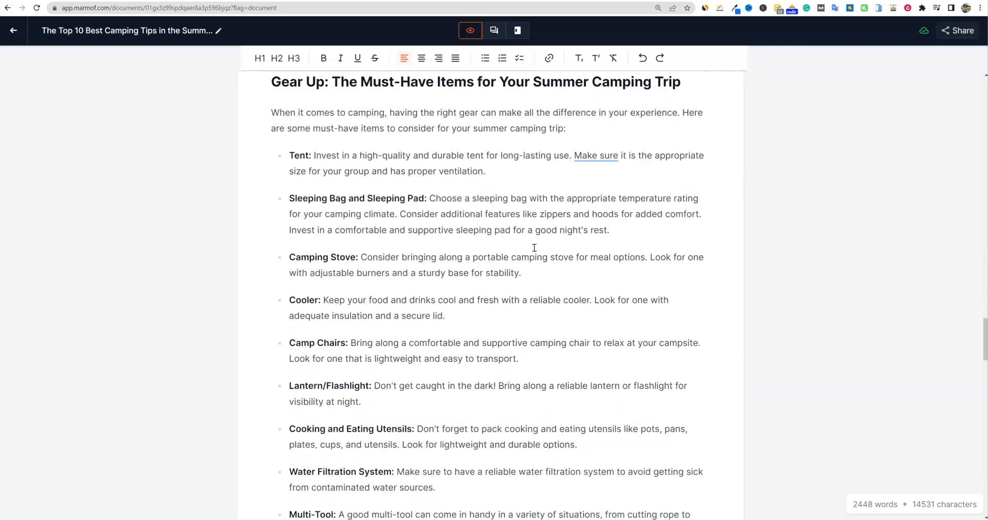
- Examine the must-have gear list and the remaining sections on activities, campfire cooking and sleeping gear down to the conclusion
scroll(466, 180, "up", 3)
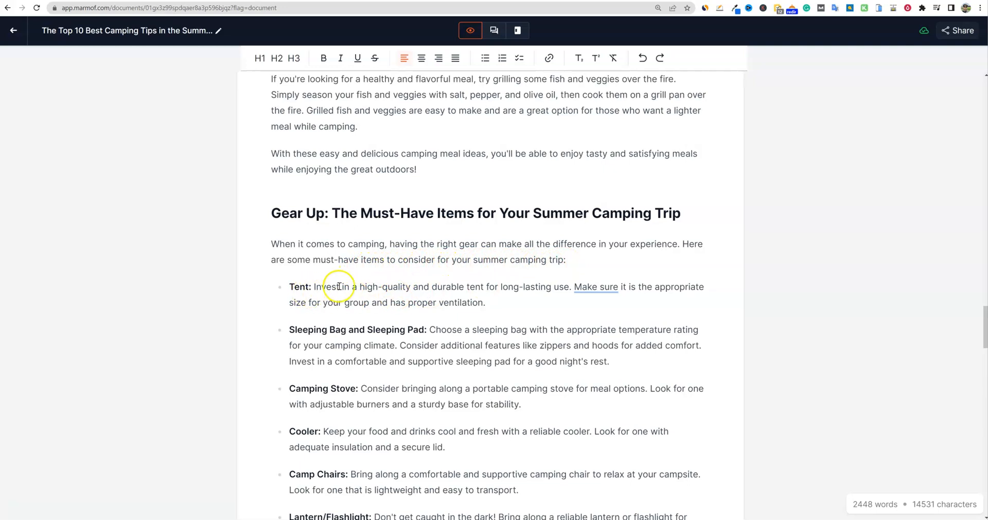
scroll(437, 293, "down", 3)
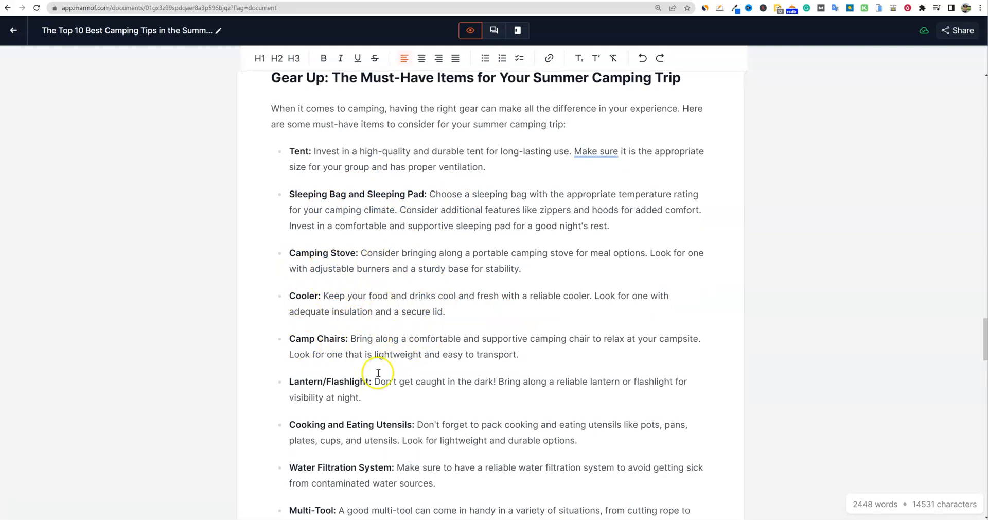
scroll(360, 401, "down", 4)
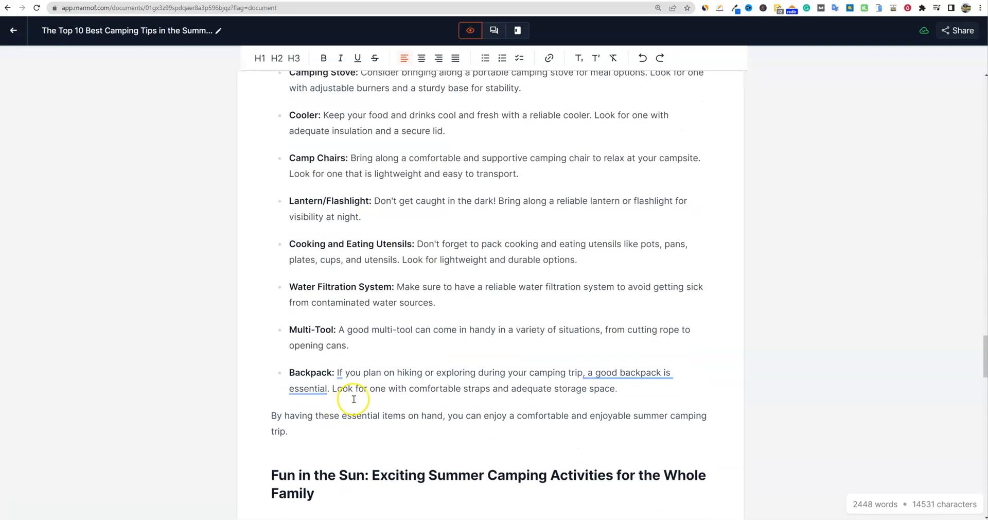
scroll(495, 396, "down", 2)
scroll(496, 397, "down", 2)
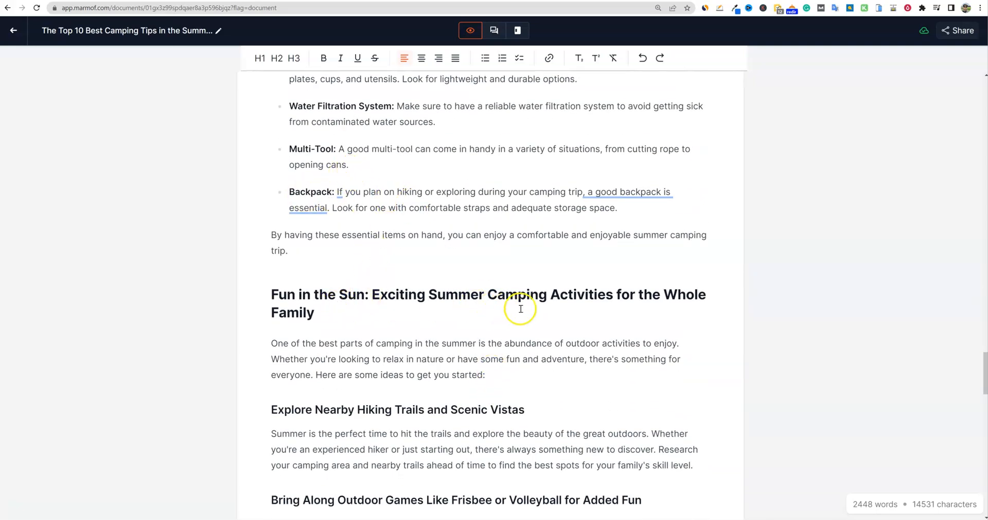
scroll(617, 288, "down", 20)
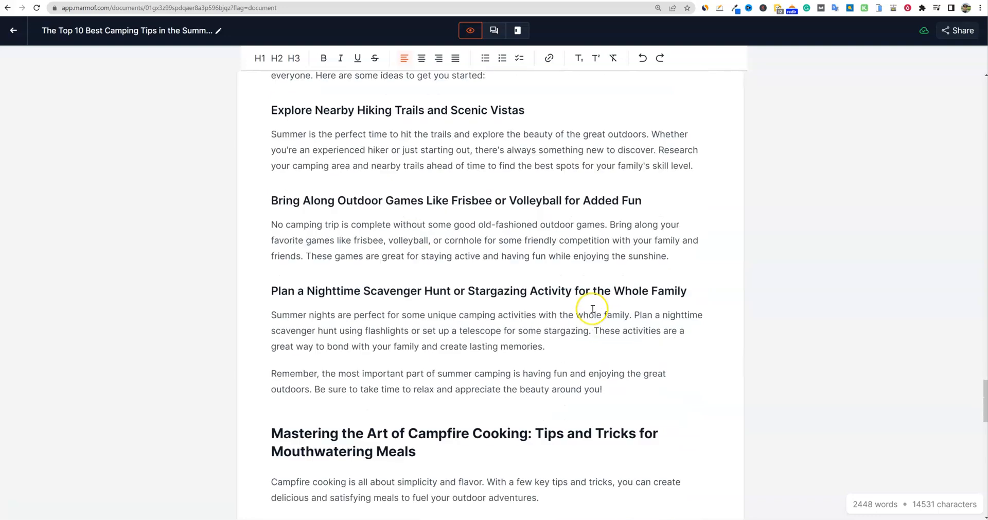
scroll(592, 308, "down", 6)
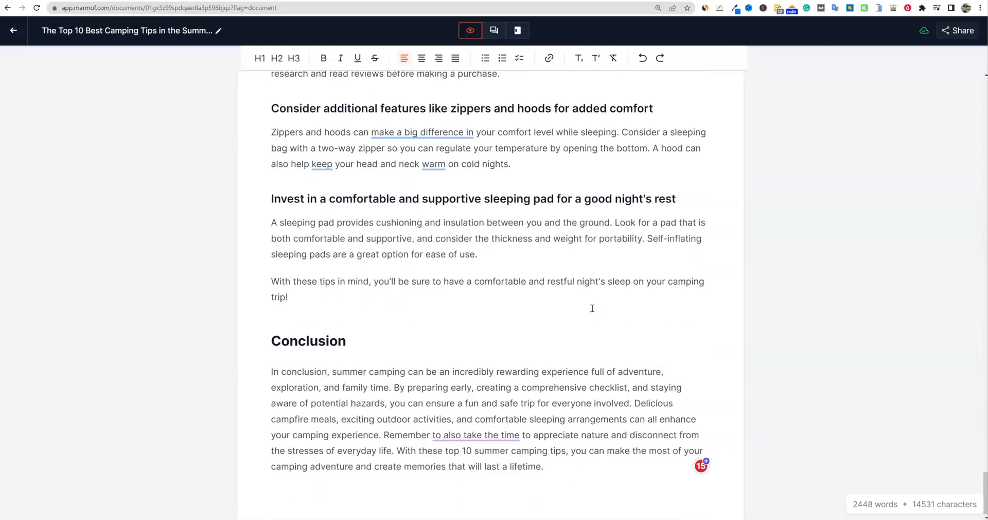
- Expand the closing paragraph under the packing checklist, beginning "By ensuring you have all of these essential items", with Make Longer
left_click_drag(553, 468, 386, 515)
scroll(401, 498, "down", 7)
left_click(447, 352)
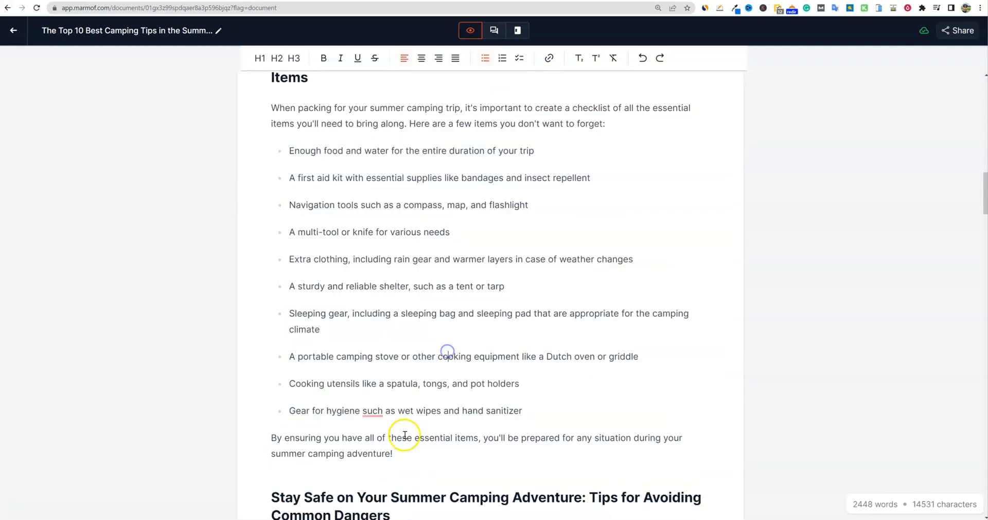
scroll(405, 435, "down", 1)
left_click_drag(404, 410, 256, 392)
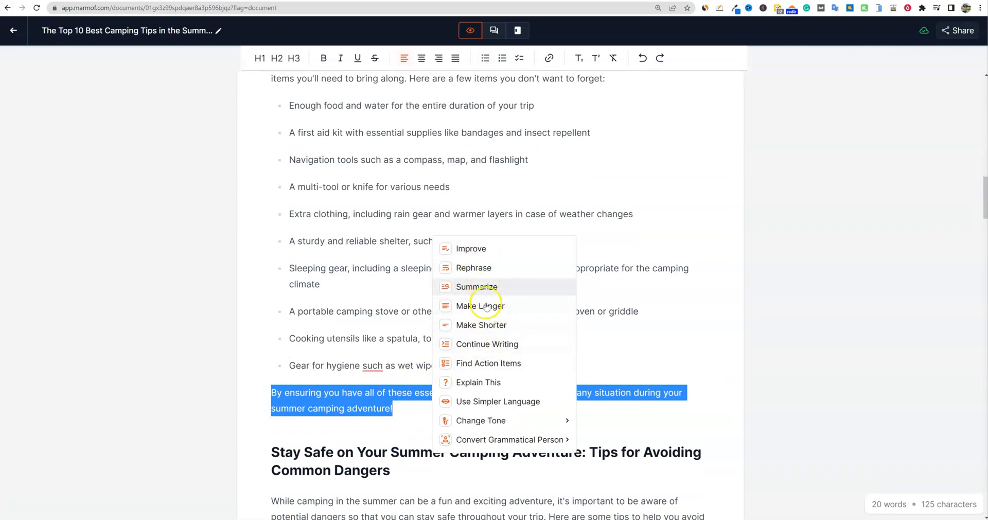
left_click(484, 303)
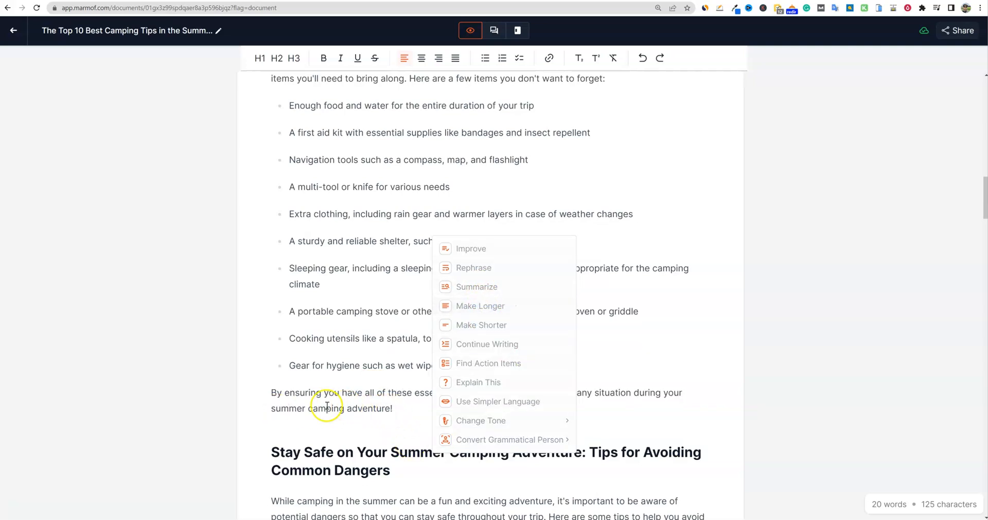
triple_click(410, 423)
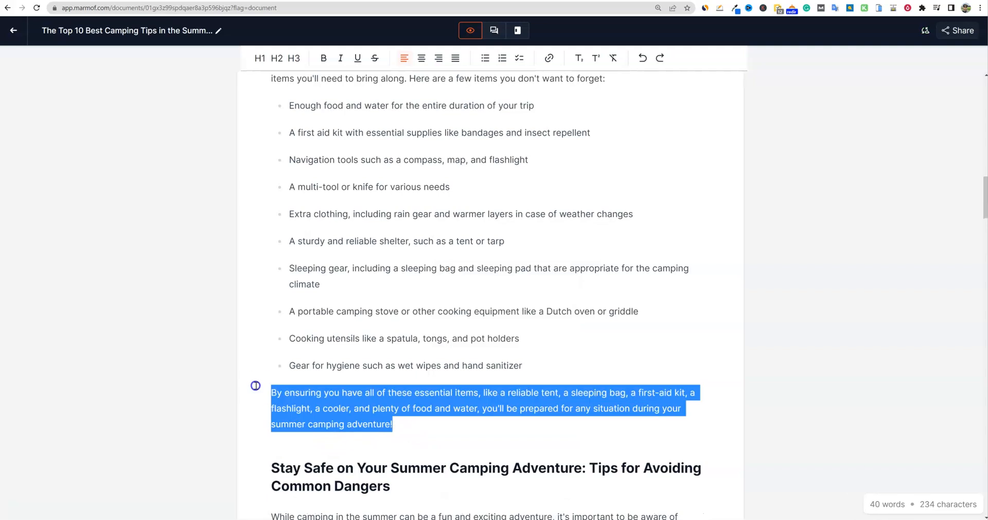
scroll(404, 391, "down", 3)
left_click(395, 370)
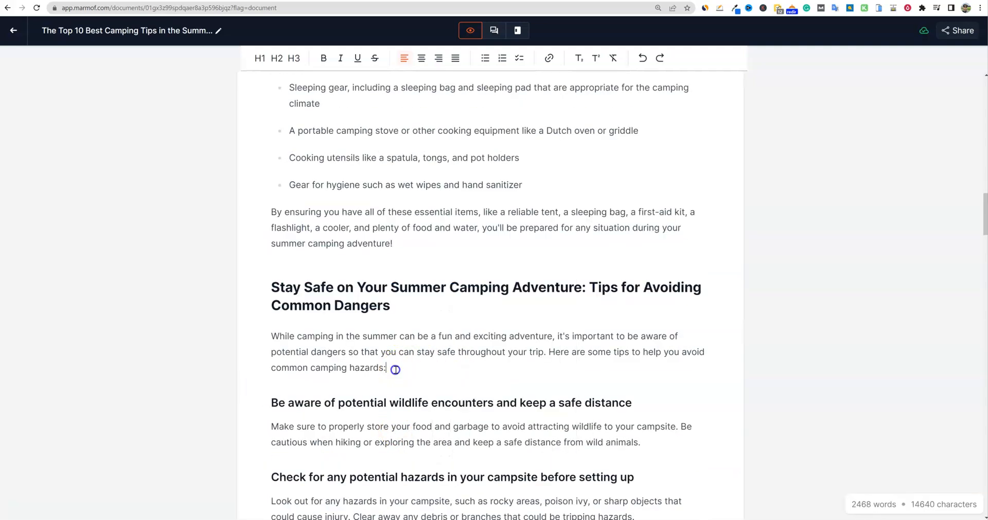
- Extend the wildlife encounters paragraph with Continue Writing and start a new paragraph before "It is also important to keep all food"
scroll(397, 370, "down", 3)
left_click_drag(639, 352, 256, 341)
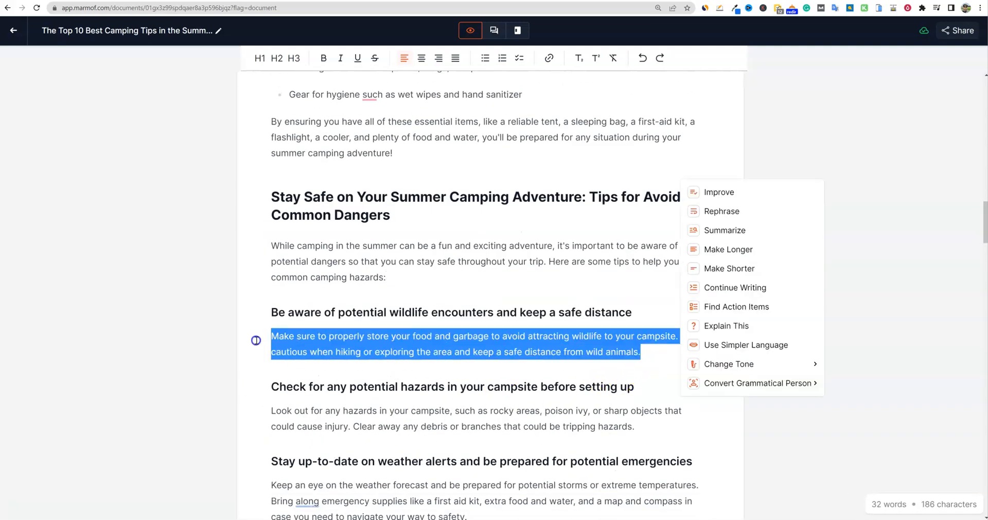
left_click(719, 287)
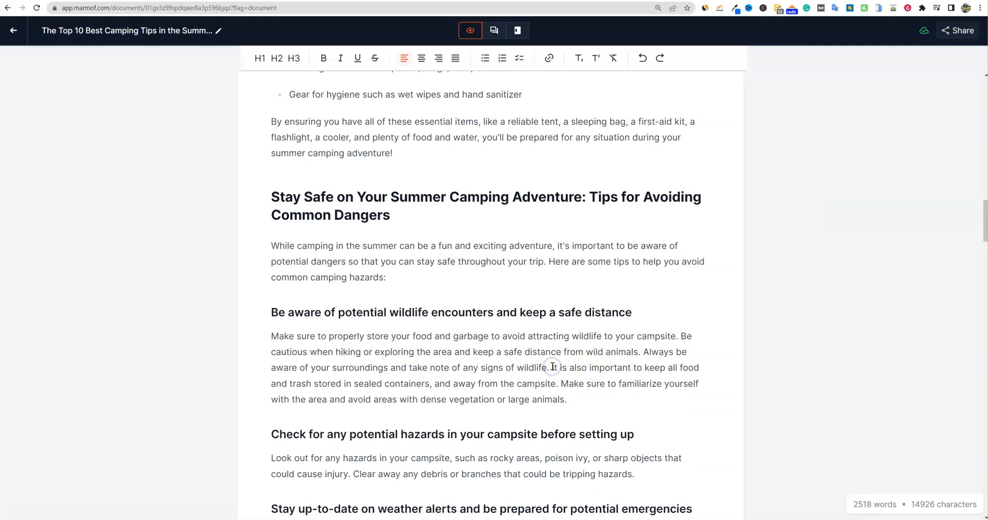
key("Return")
- Look through the Change Tone and Convert Grammatical Person options for the last sentence of the Foil-Wrapped Meals section
scroll(553, 366, "down", 8)
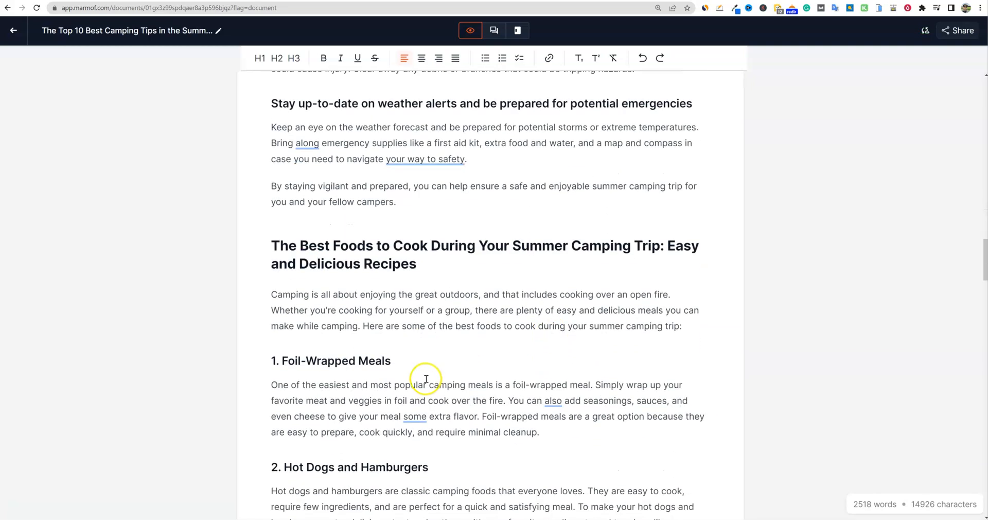
scroll(433, 375, "down", 1)
left_click_drag(539, 367, 482, 352)
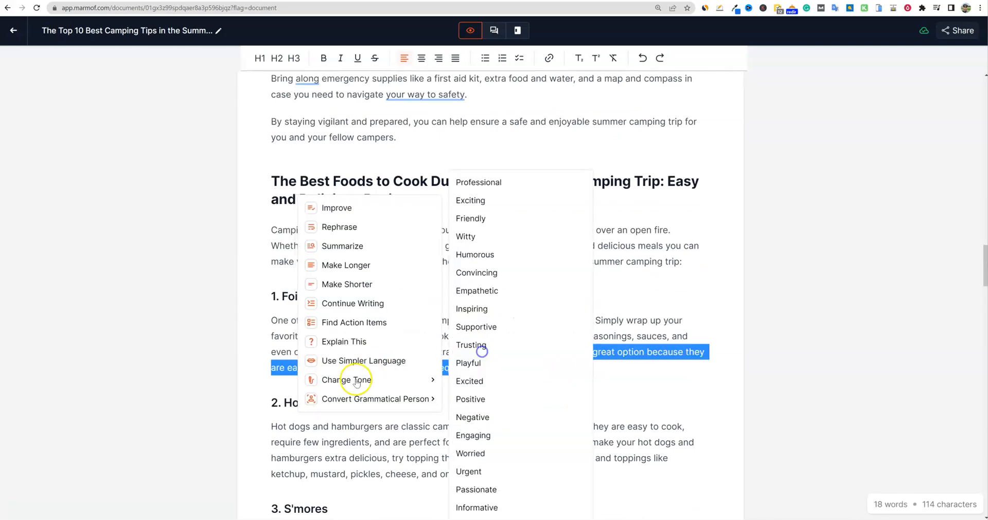
mouse_move(348, 399)
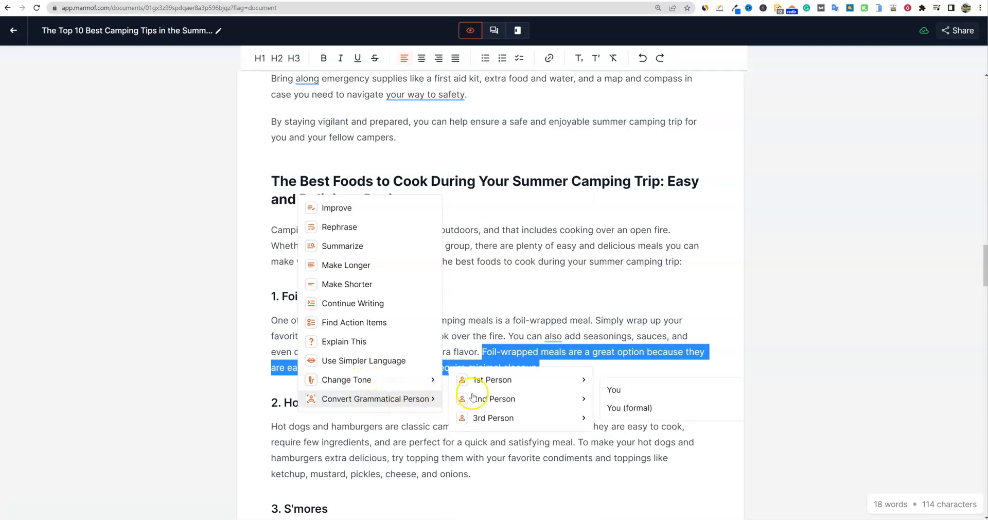
left_click(588, 331)
- Convert the Hot Dogs and Hamburgers paragraph to 1st person using "I"
scroll(541, 404, "down", 5)
scroll(540, 404, "up", 3)
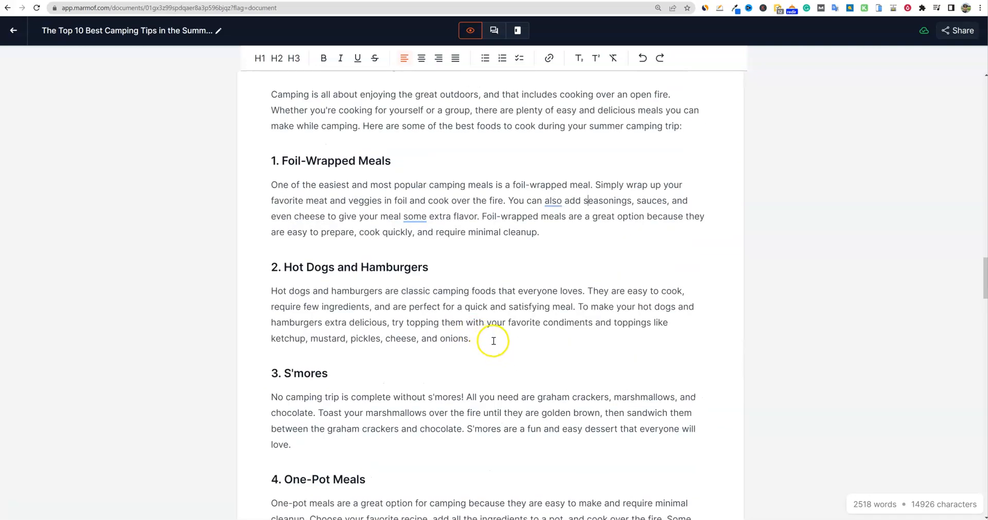
left_click_drag(494, 340, 266, 297)
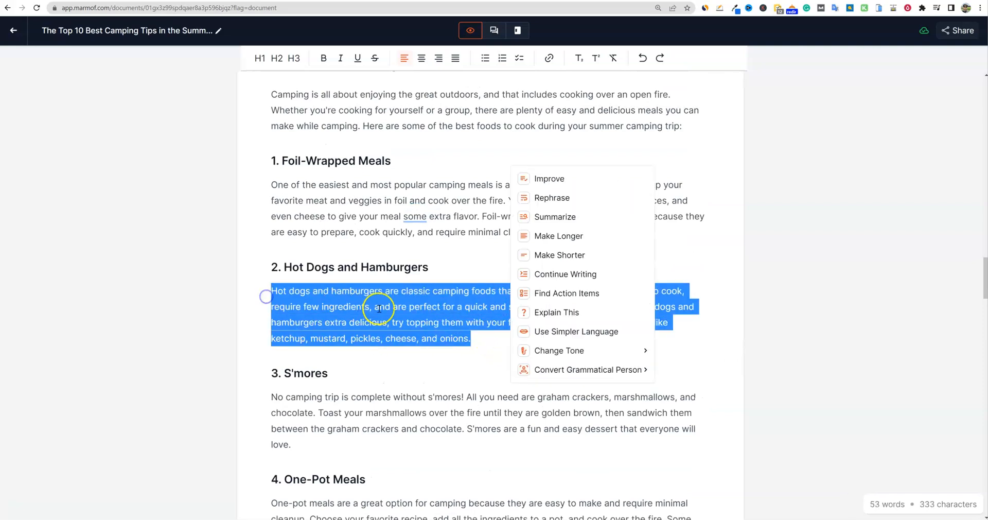
mouse_move(618, 370)
mouse_move(704, 355)
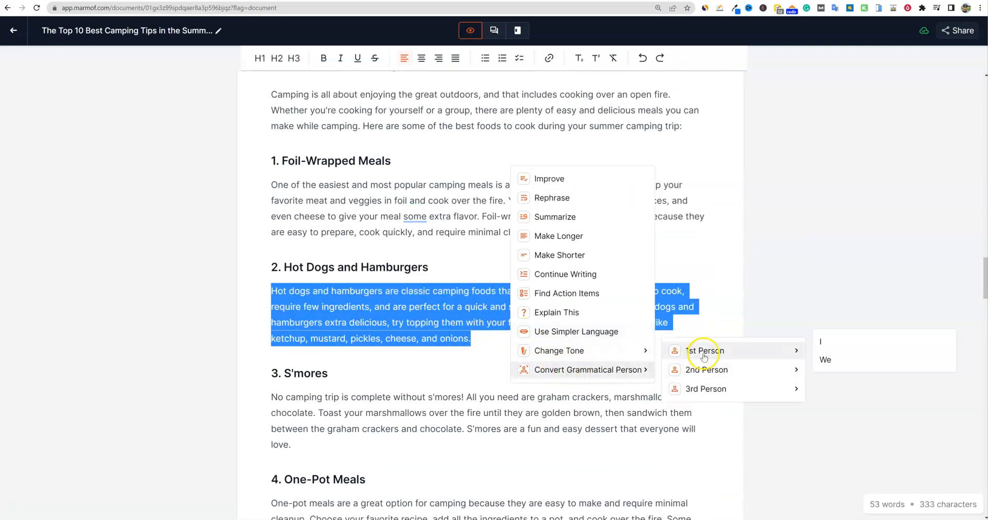
left_click(822, 342)
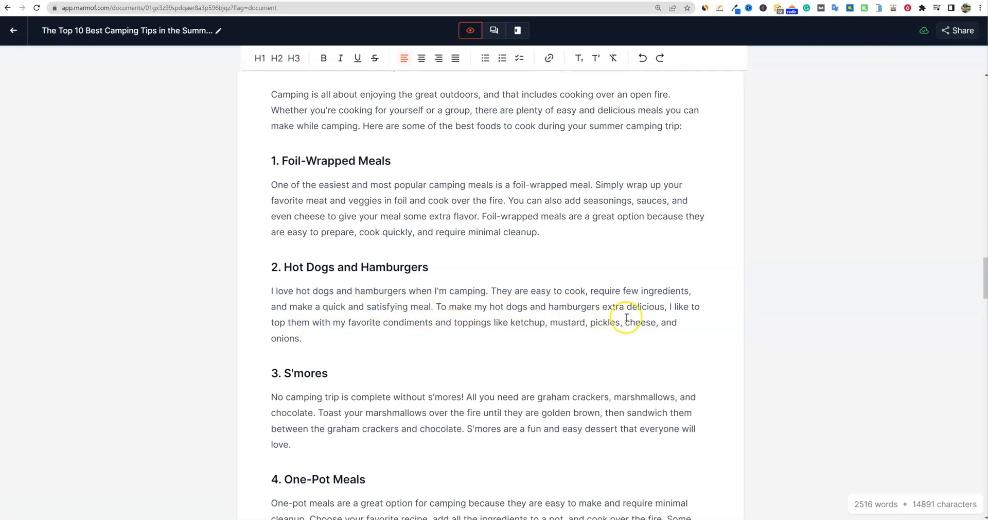
- Copy the rewritten Hot Dogs and Hamburgers paragraph into a new Originality.AI scan and run it with AI detection only, without the plagiarism check
left_click_drag(323, 337, 261, 291)
key("ctrl+c")
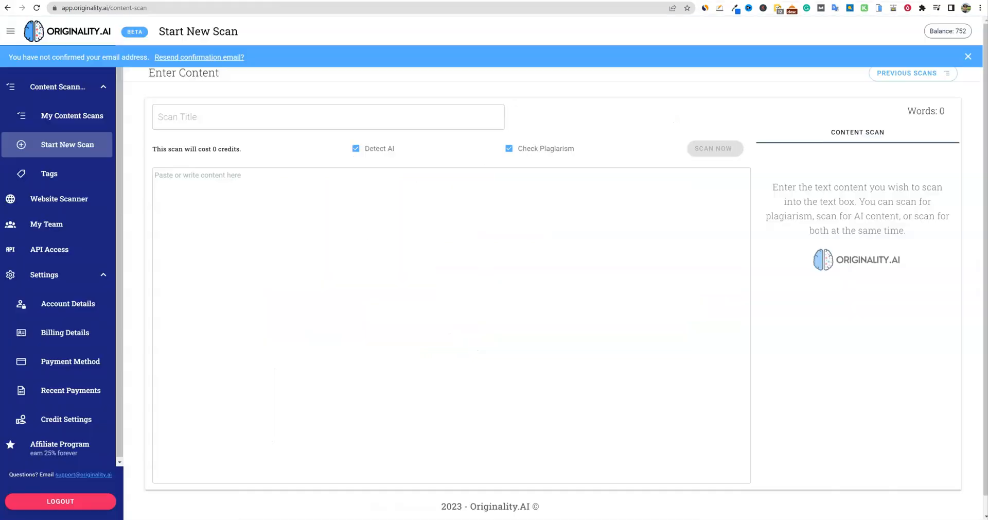
left_click(426, 257)
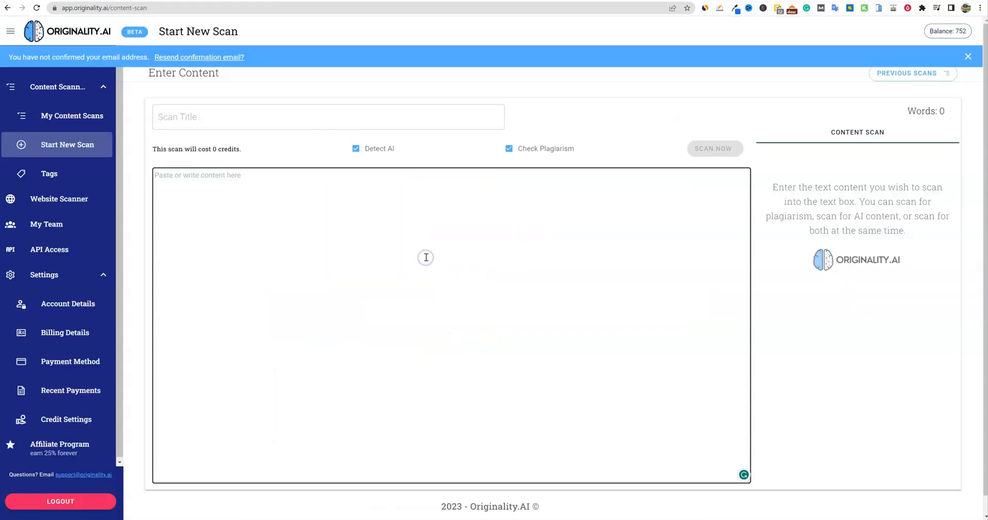
key("ctrl+v")
left_click(508, 149)
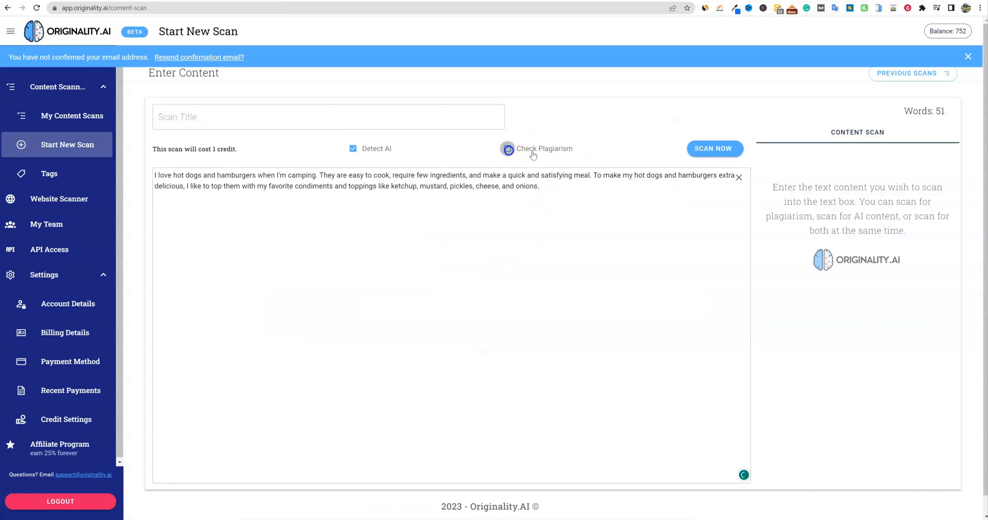
left_click(699, 149)
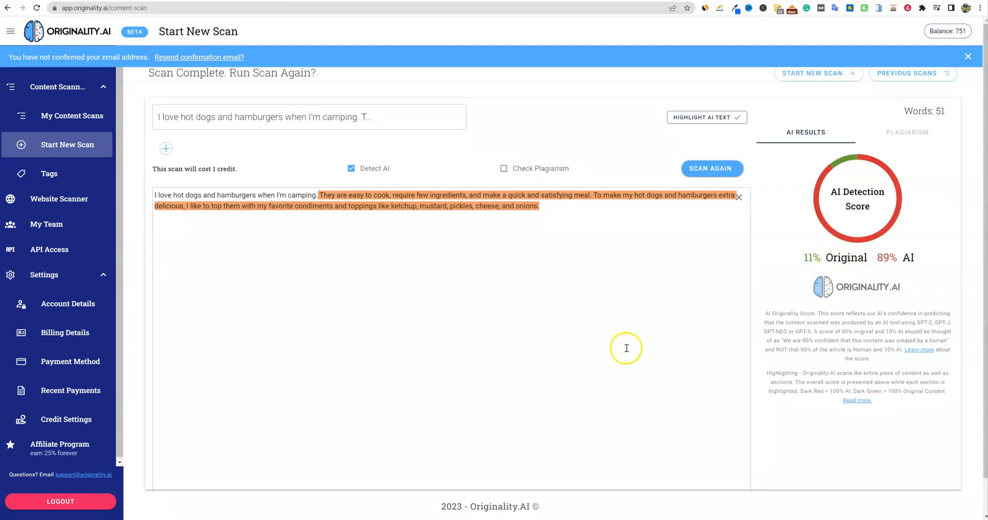
- Return to the Marmof document and view the AI rewriting options for the S'mores paragraph
left_click(452, 233)
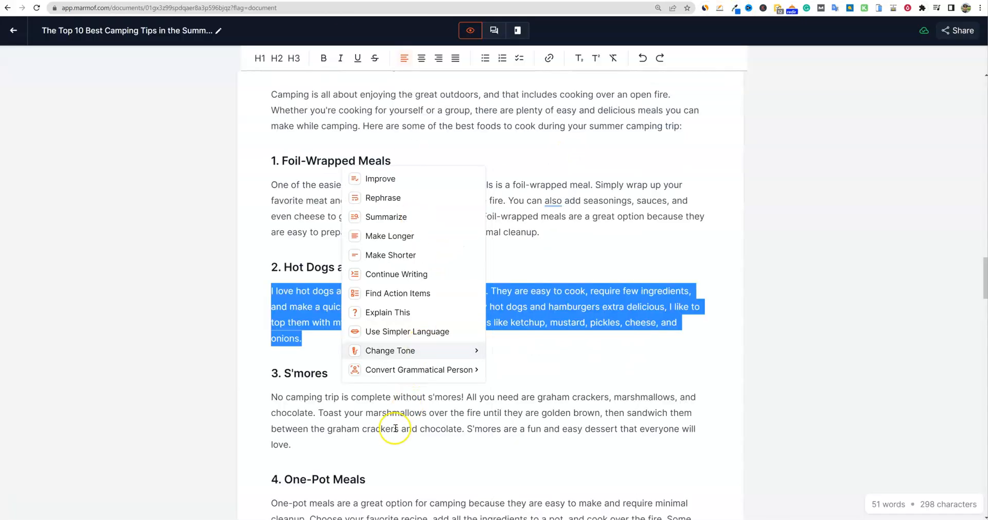
left_click(388, 430)
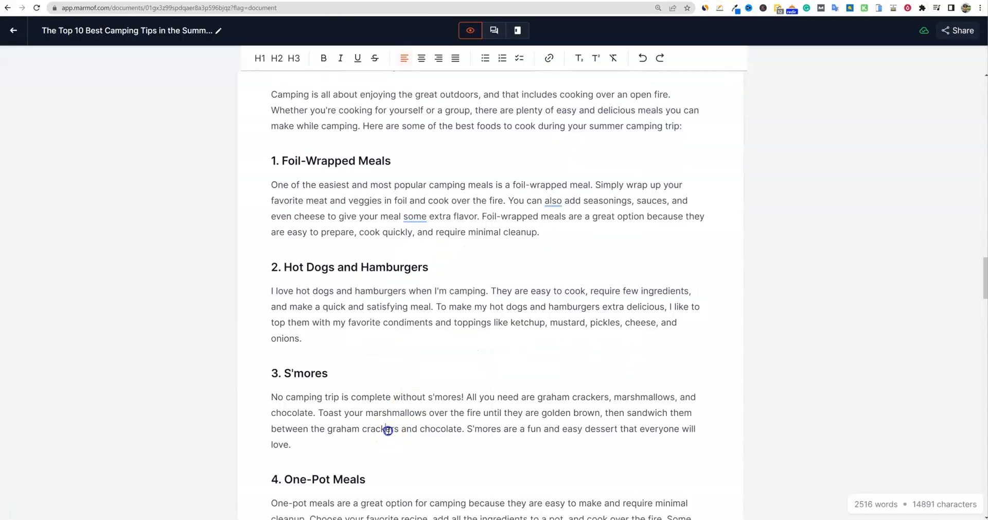
left_click_drag(292, 445, 264, 404)
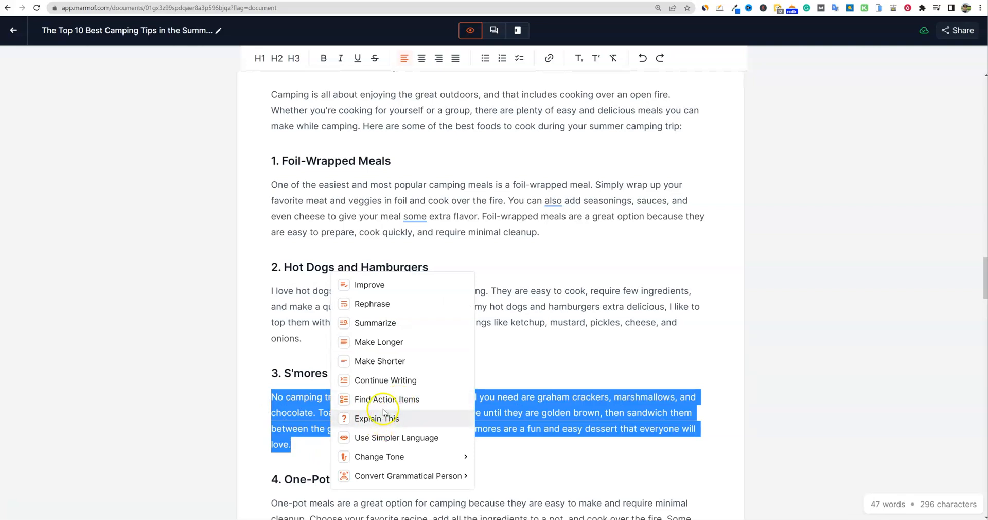
left_click(553, 430)
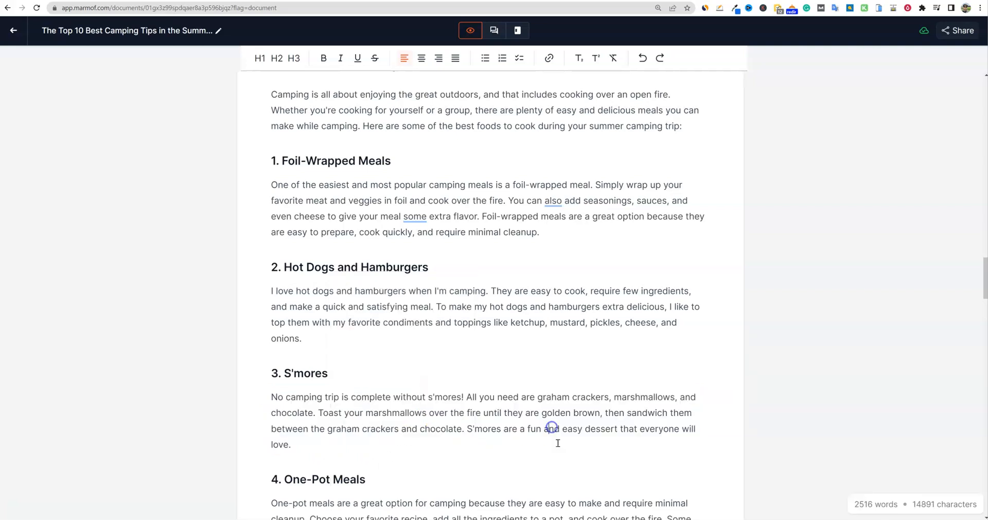
- Copy the entire Marmof article, replace the text in the Originality.AI scan with it, and run the AI detection again
scroll(556, 443, "down", 12)
scroll(541, 454, "down", 20)
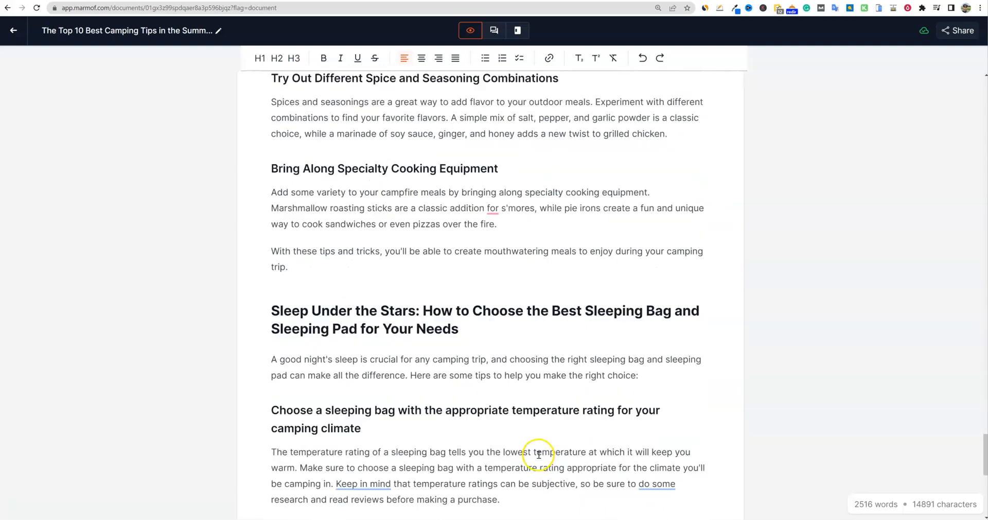
left_click(508, 420)
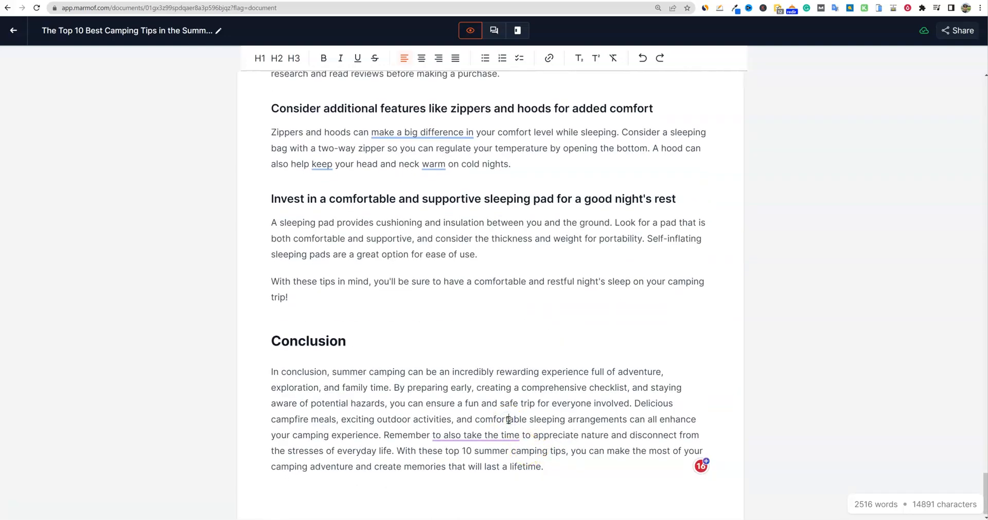
key("ctrl+a")
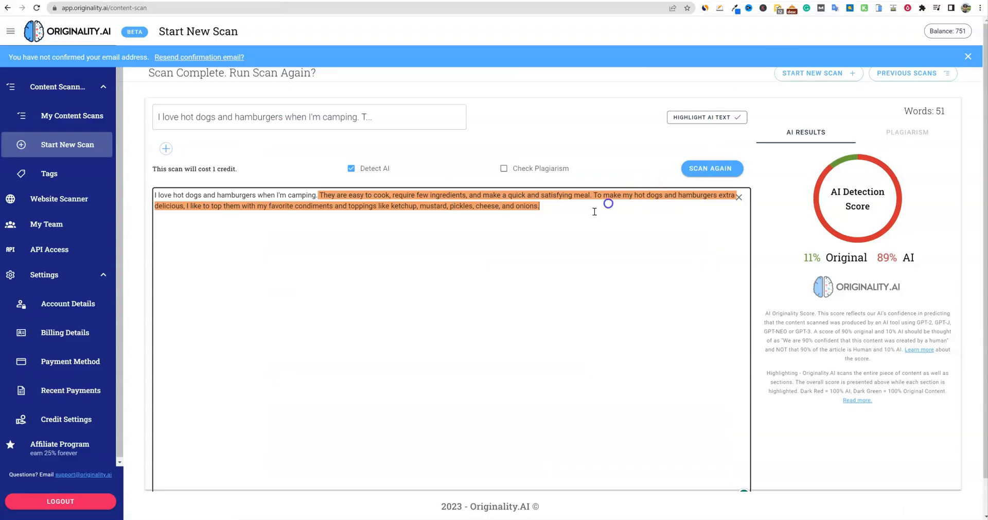
left_click_drag(594, 212, 142, 194)
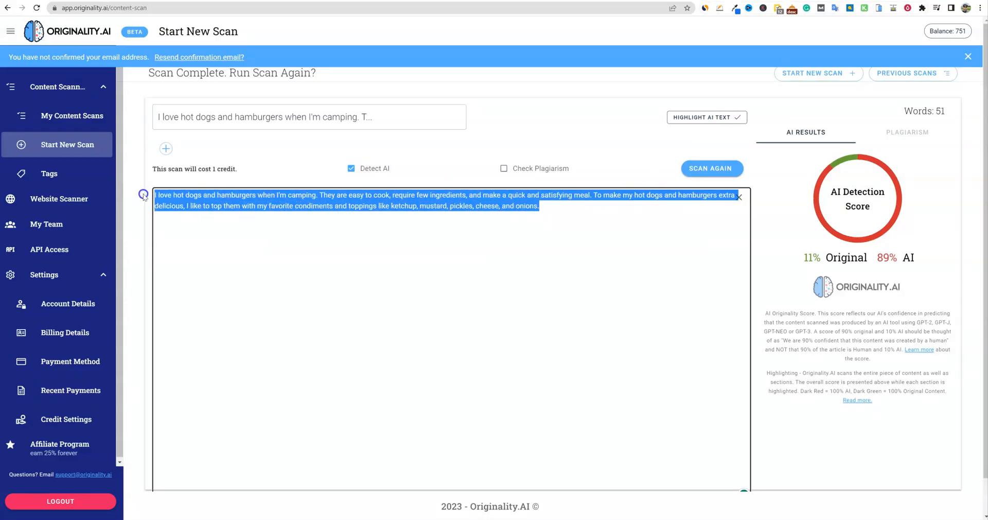
key("ctrl+v")
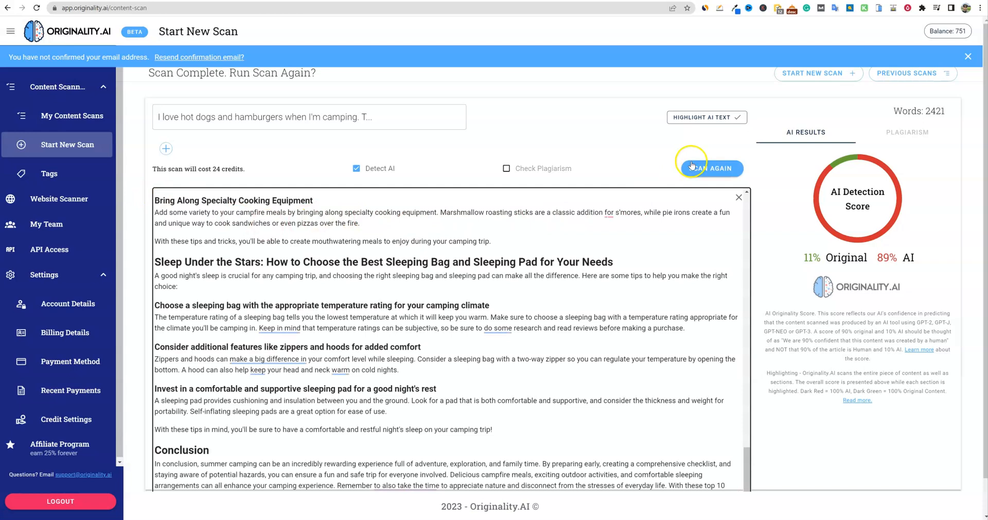
left_click(699, 168)
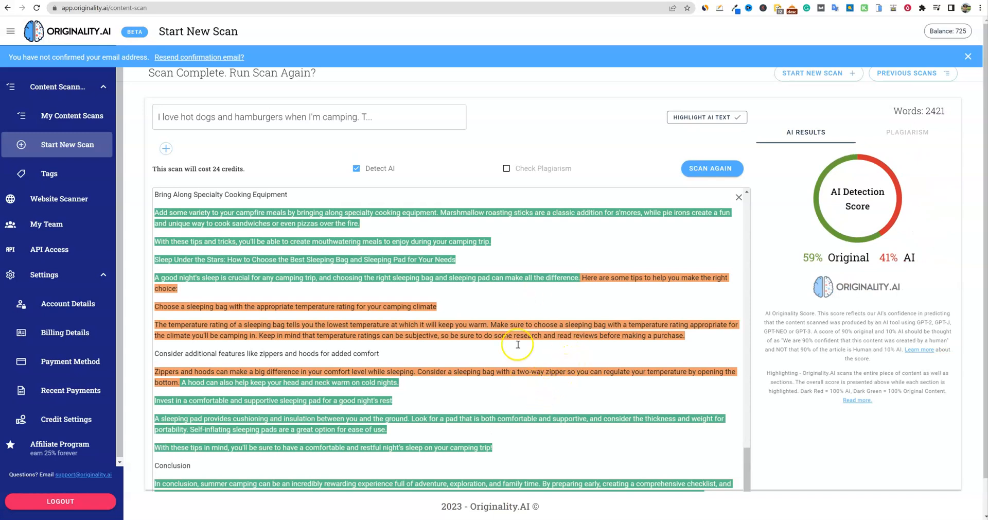
- Examine the AI detection score and the highlighted passages across the article, from the checklist and safety sections to the conclusion
left_click(506, 288)
scroll(463, 329, "up", 15)
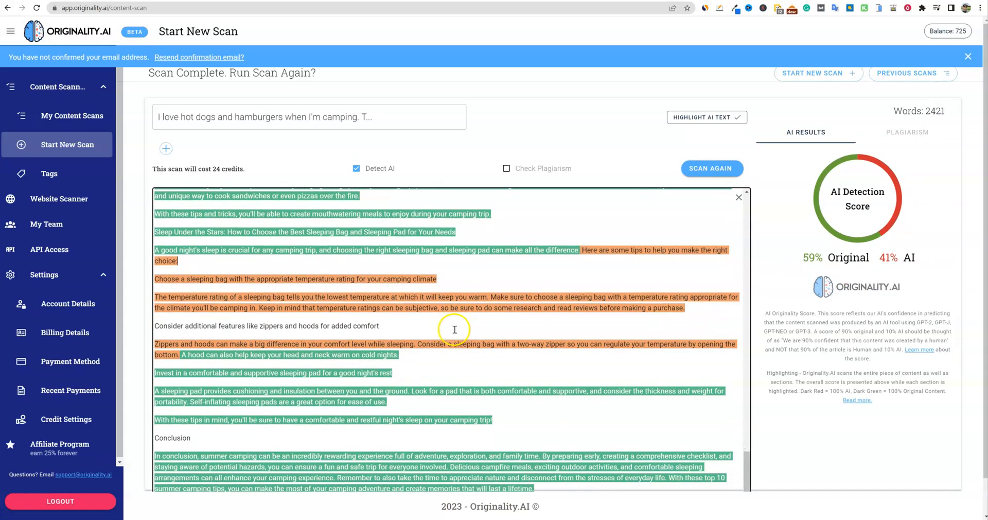
scroll(498, 429, "up", 5)
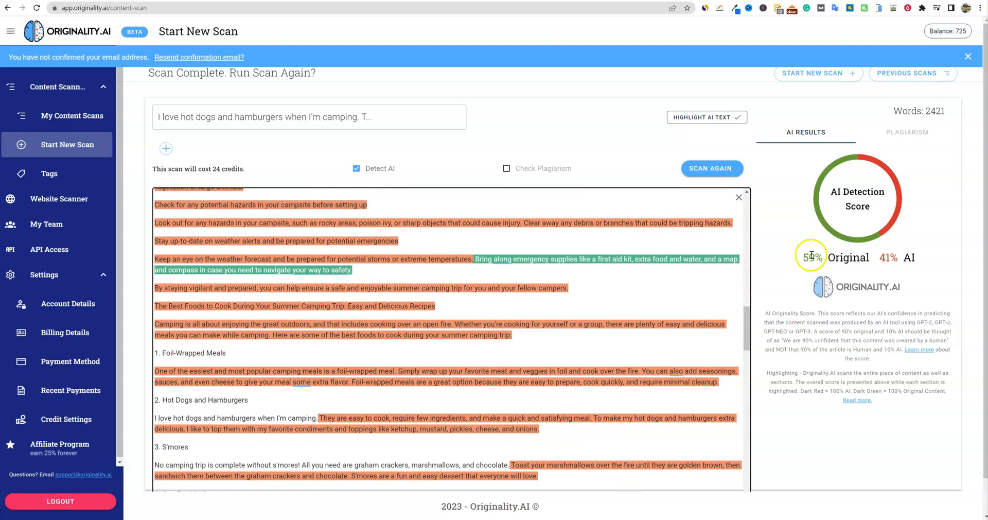
scroll(511, 337, "up", 5)
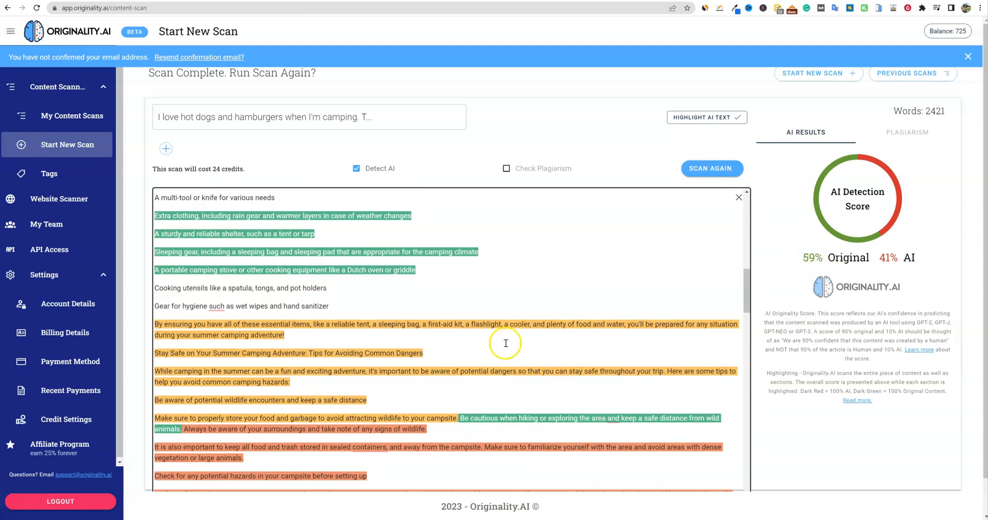
scroll(506, 343, "up", 10)
scroll(507, 339, "down", 9)
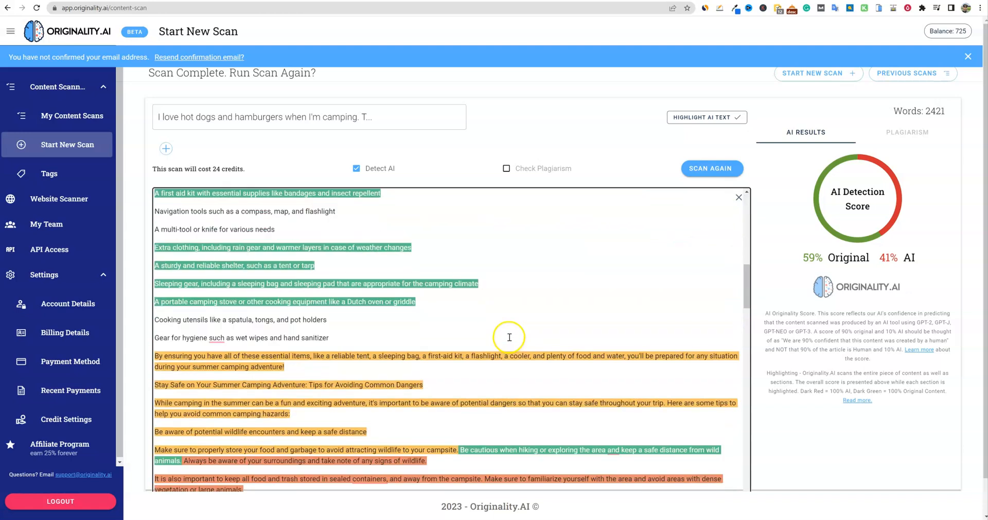
scroll(509, 337, "down", 20)
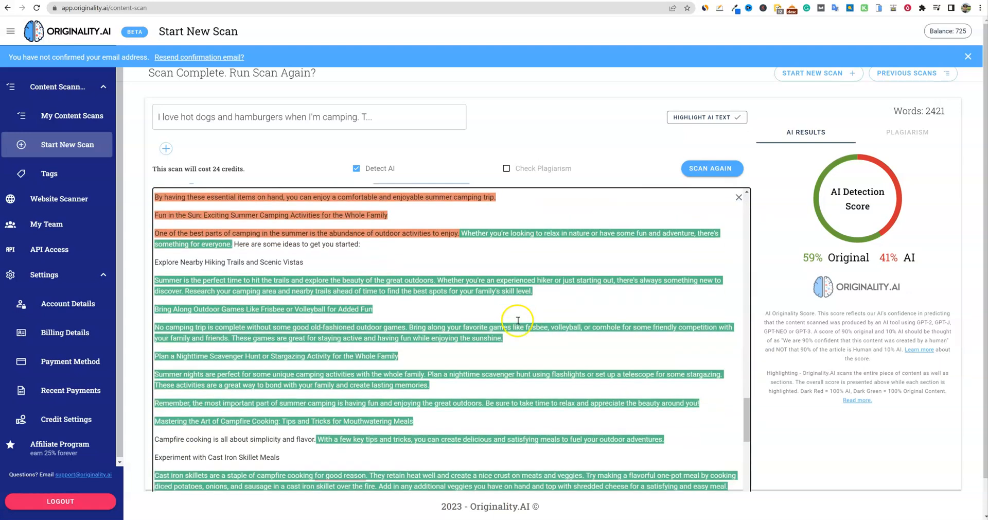
scroll(521, 330, "up", 12)
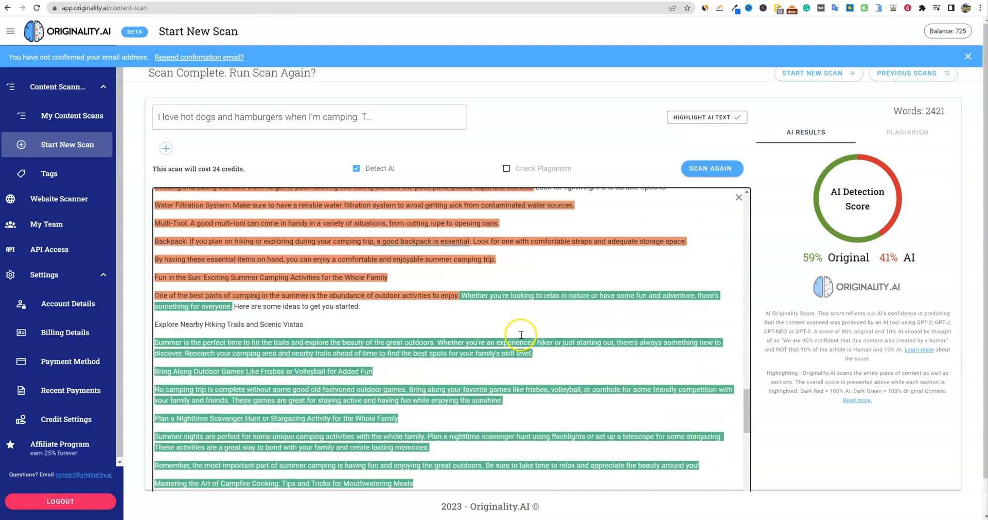
left_click_drag(560, 315, 187, 233)
left_click(462, 346)
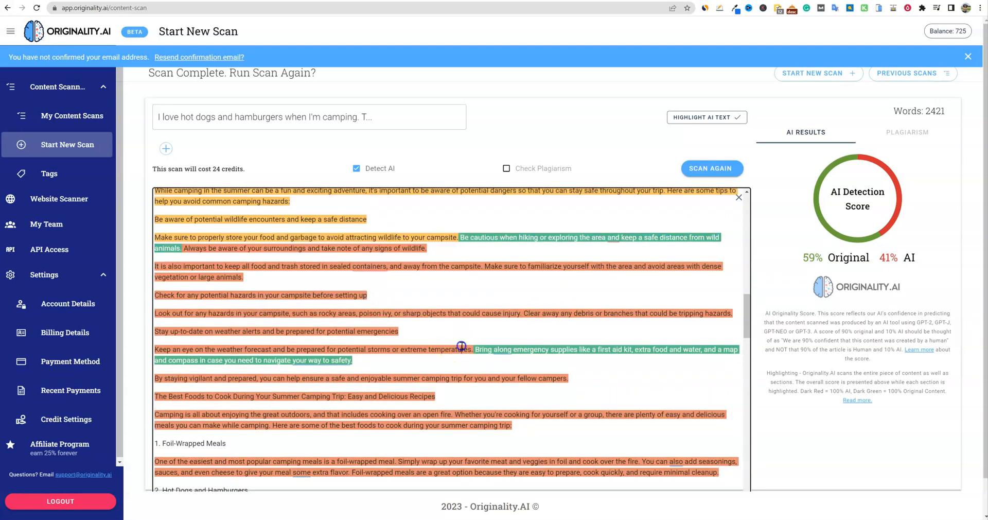
- Review the highlighted camping safety passages in the Originality.AI scan and return to the article in Marmof
left_click_drag(472, 350, 211, 251)
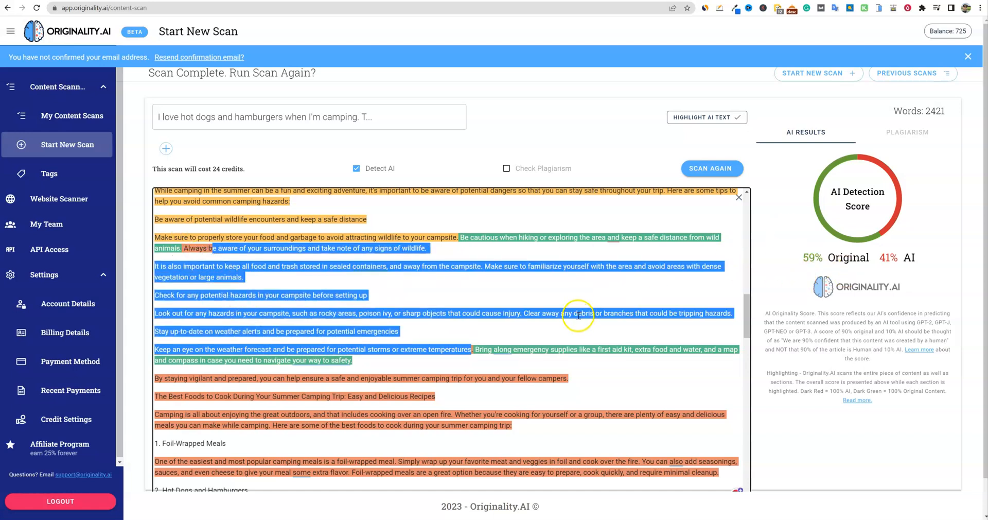
scroll(579, 301, "up", 15)
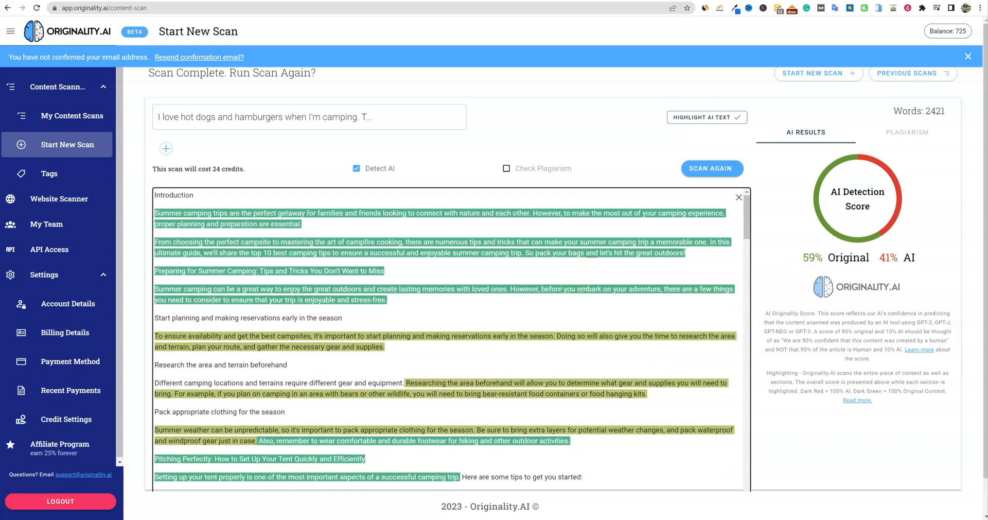
left_click(299, 0)
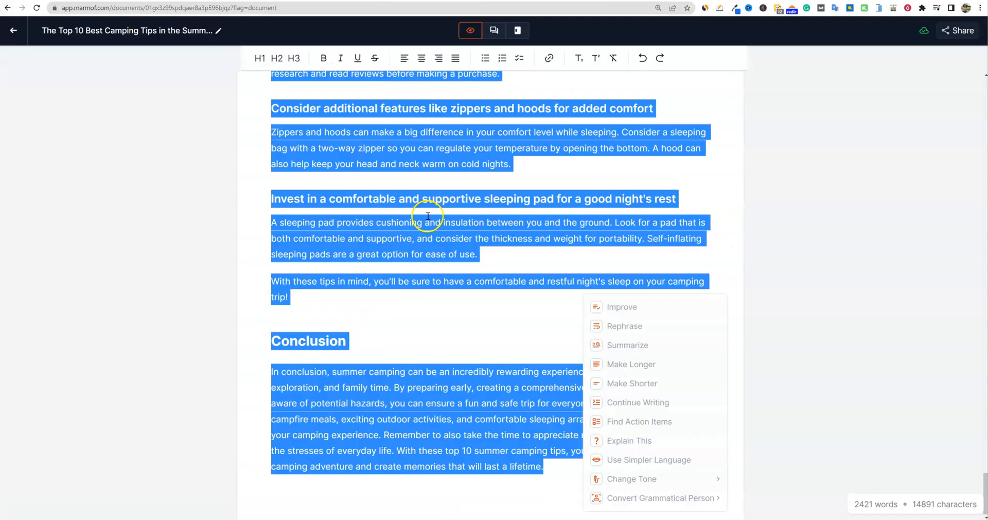
right_click(428, 224)
left_click(460, 262)
scroll(384, 77, "up", 4)
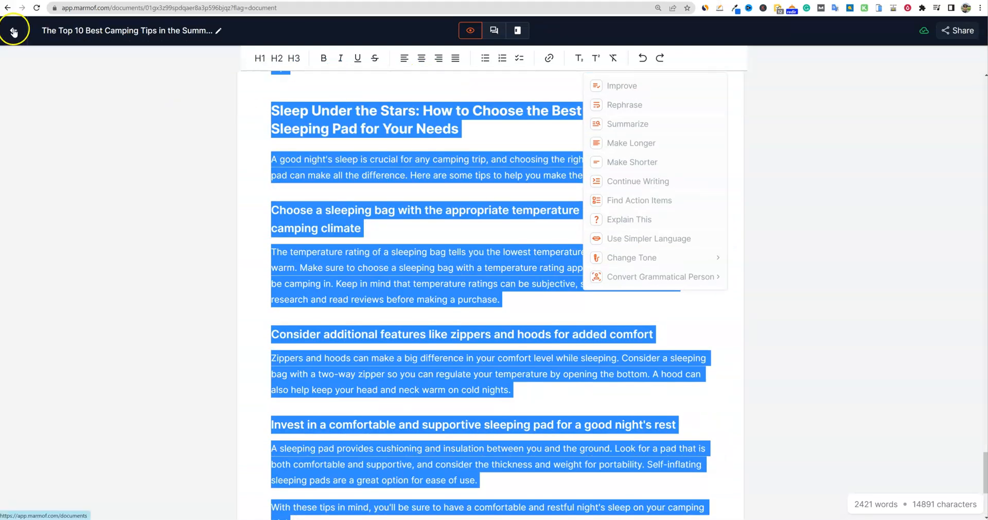
- Look through the camping article's chat mode, template mode and document-only mode
left_click(495, 31)
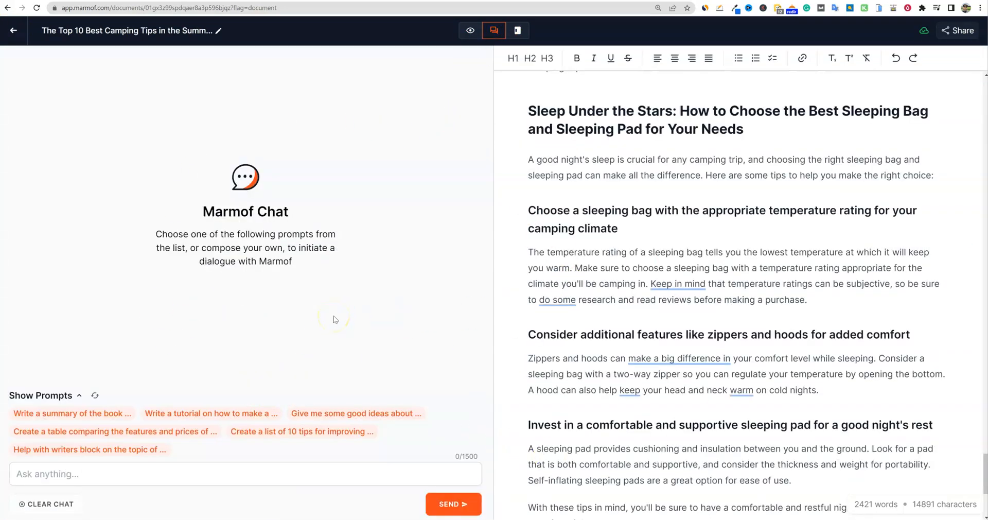
left_click(135, 474)
left_click(517, 30)
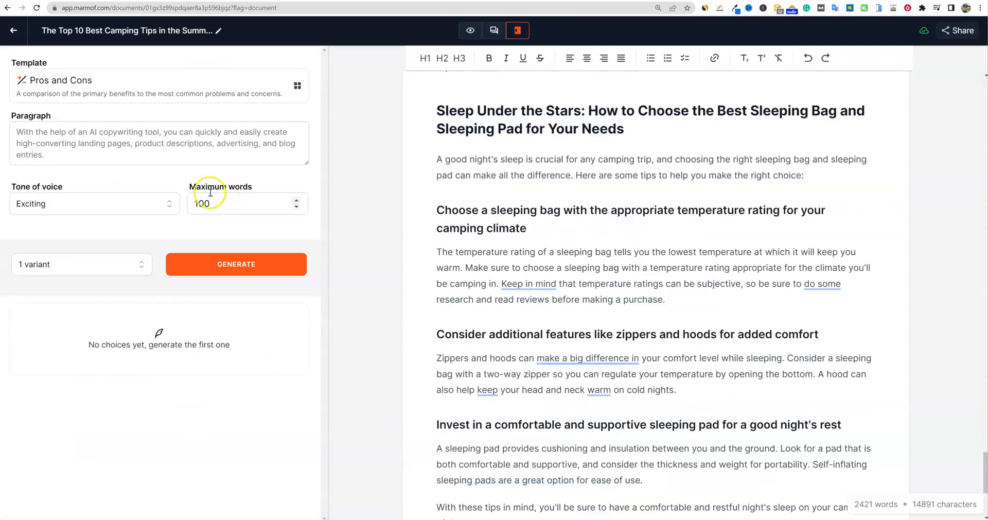
scroll(761, 309, "down", 2)
scroll(759, 313, "up", 4)
scroll(758, 313, "up", 5)
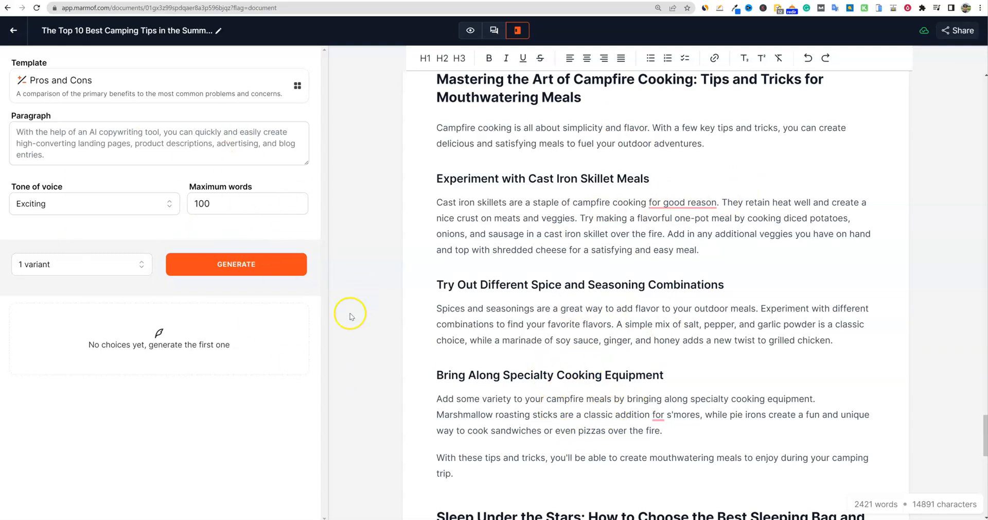
left_click(470, 30)
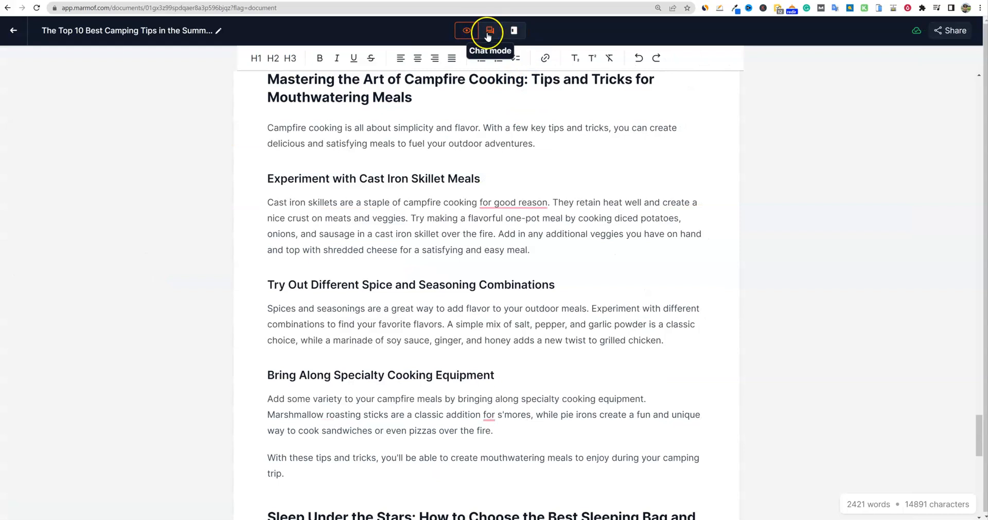
left_click(487, 34)
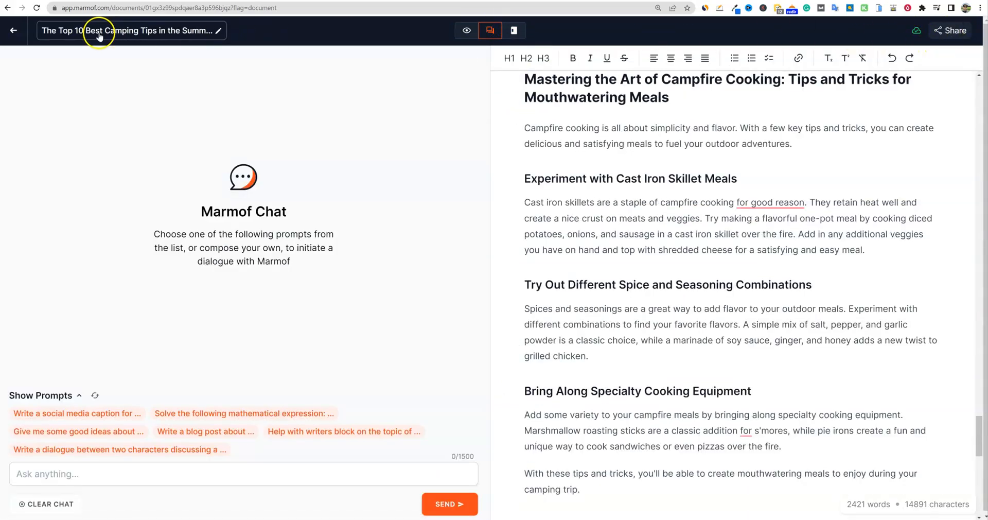
- Leave the document and paste the full camping article into the Marmof Paraphraser
left_click(15, 31)
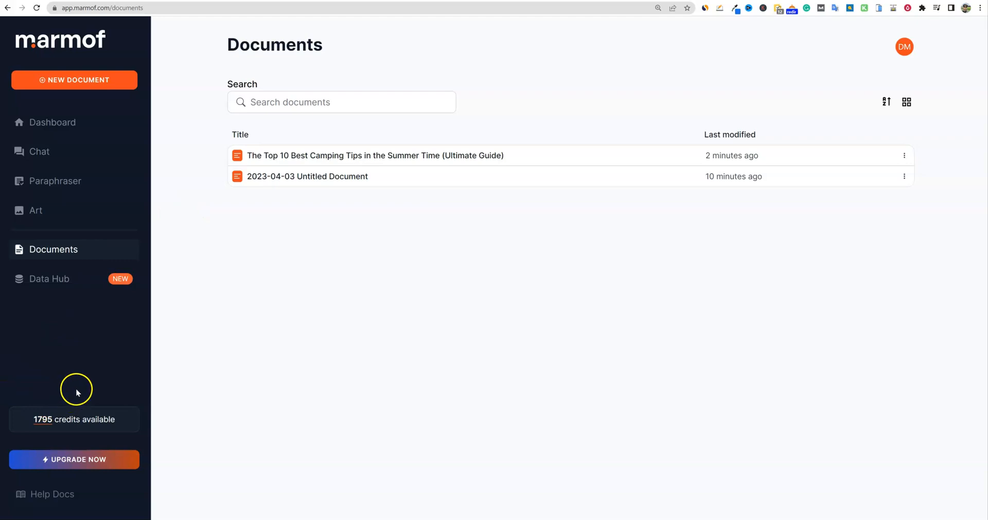
left_click(58, 182)
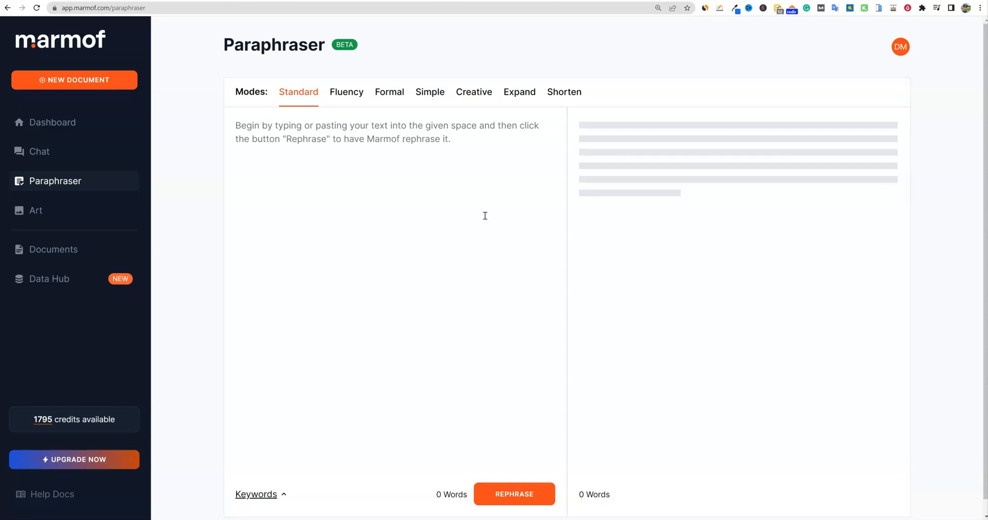
left_click(325, 152)
key("ctrl+v")
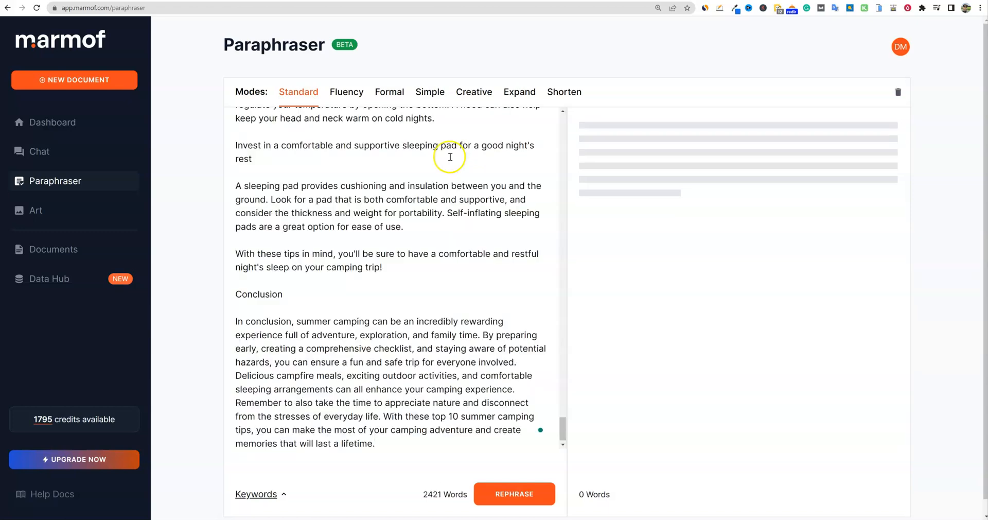
- View the Paraphraser's optional keywords field and close it without entering any keywords
left_click(268, 497)
left_click(332, 452)
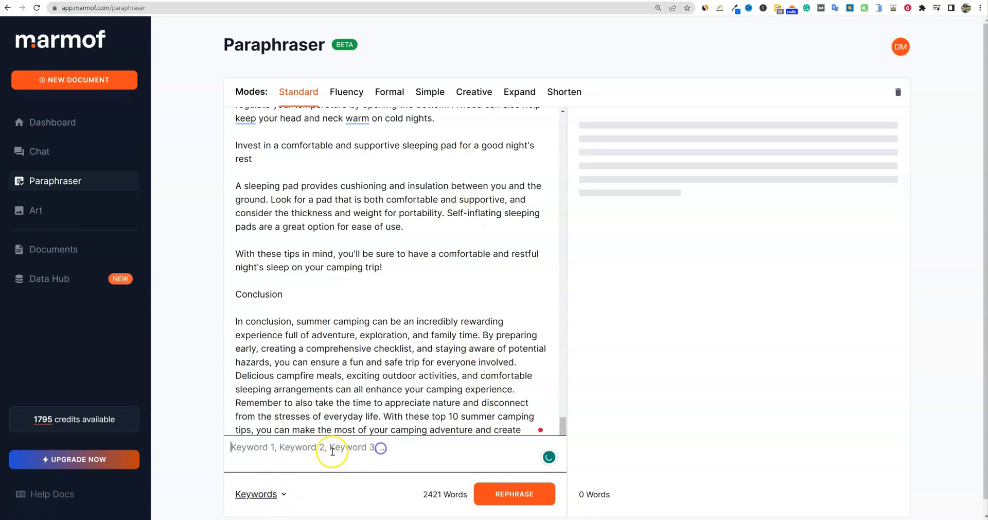
left_click(261, 495)
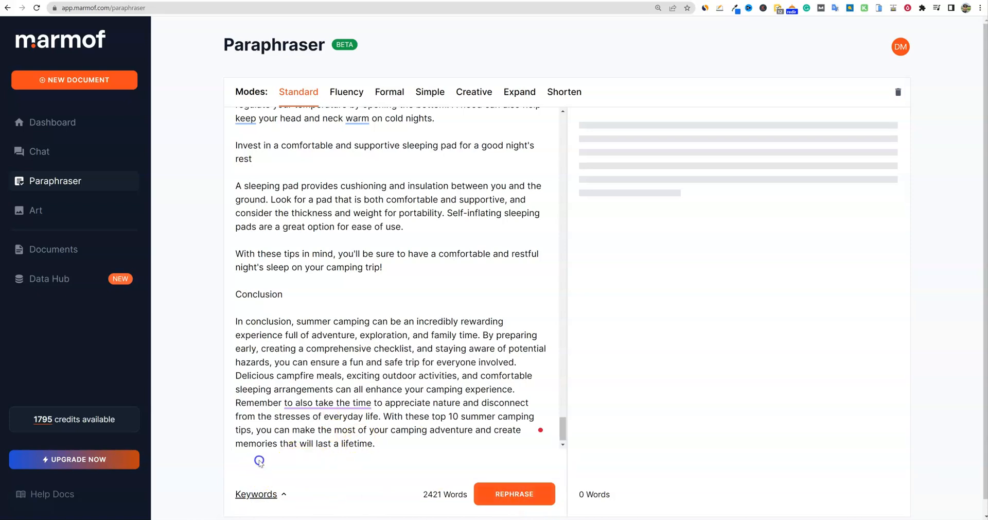
left_click(263, 494)
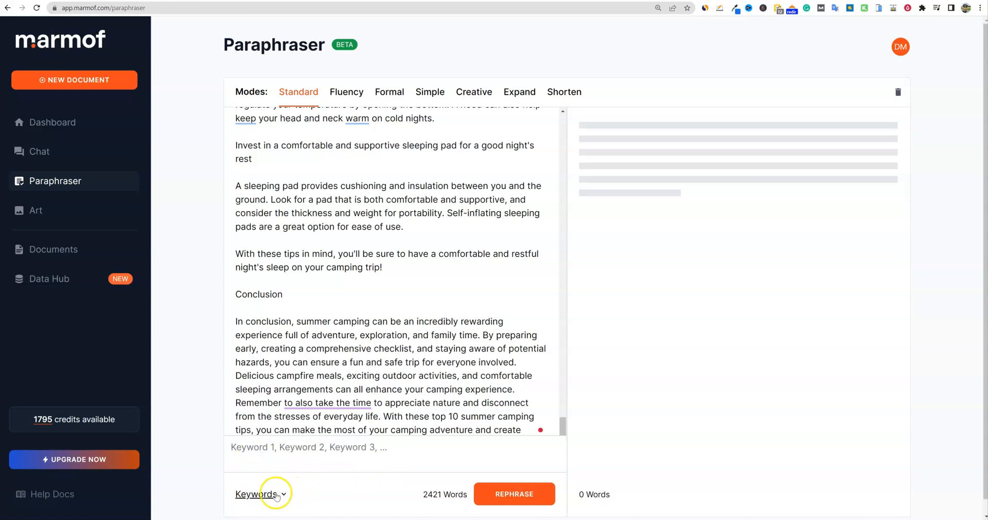
left_click(275, 495)
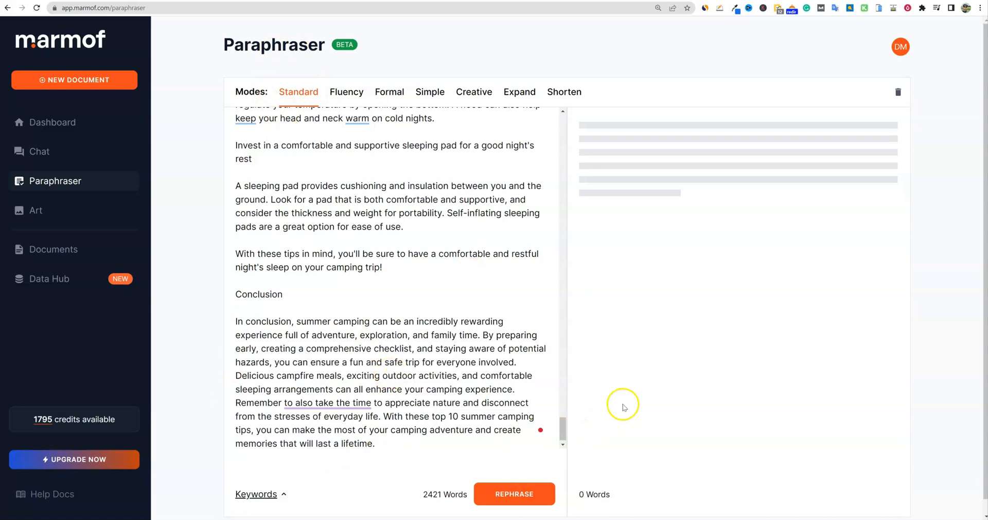
- Delete everything after the camping checklist section from the pasted text and rephrase the rest in Standard mode
left_click_drag(384, 446, 237, 296)
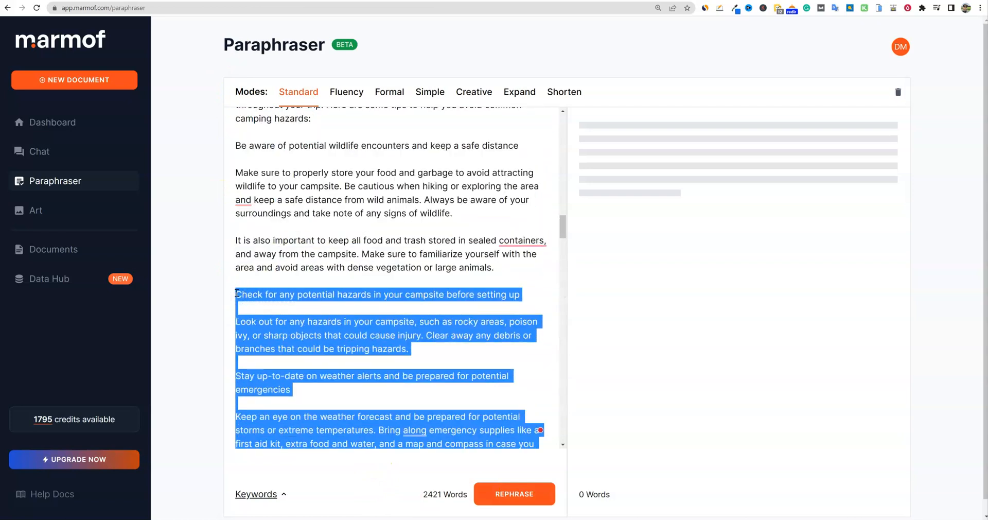
key("BackSpace")
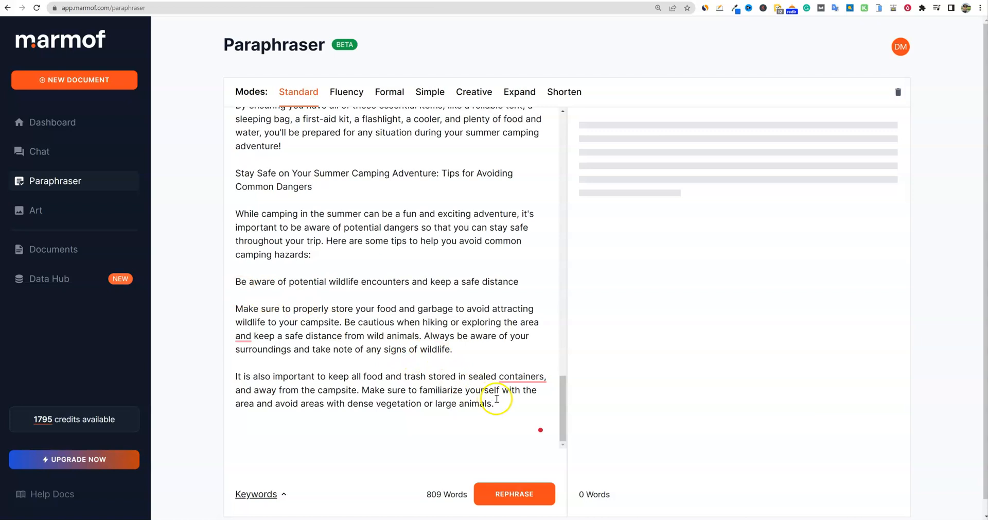
left_click_drag(501, 404, 235, 175)
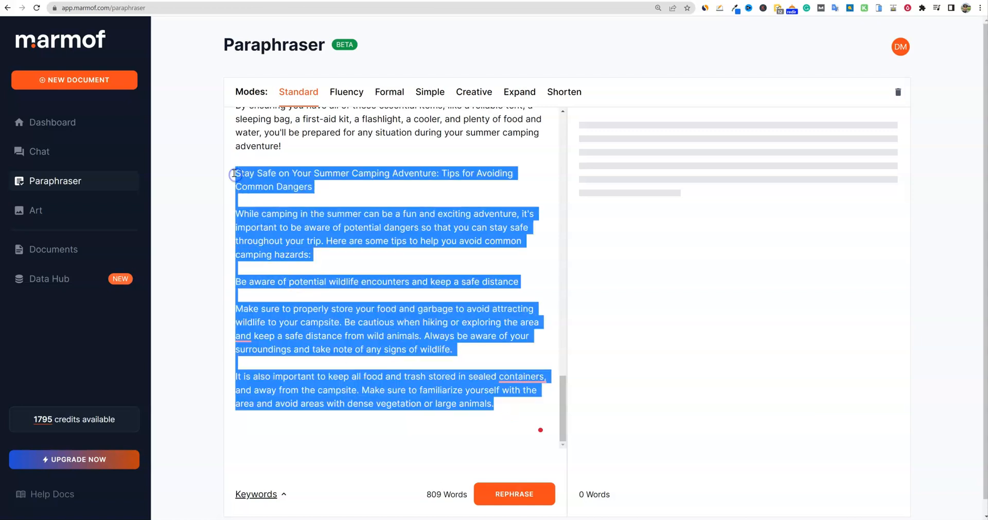
key("BackSpace")
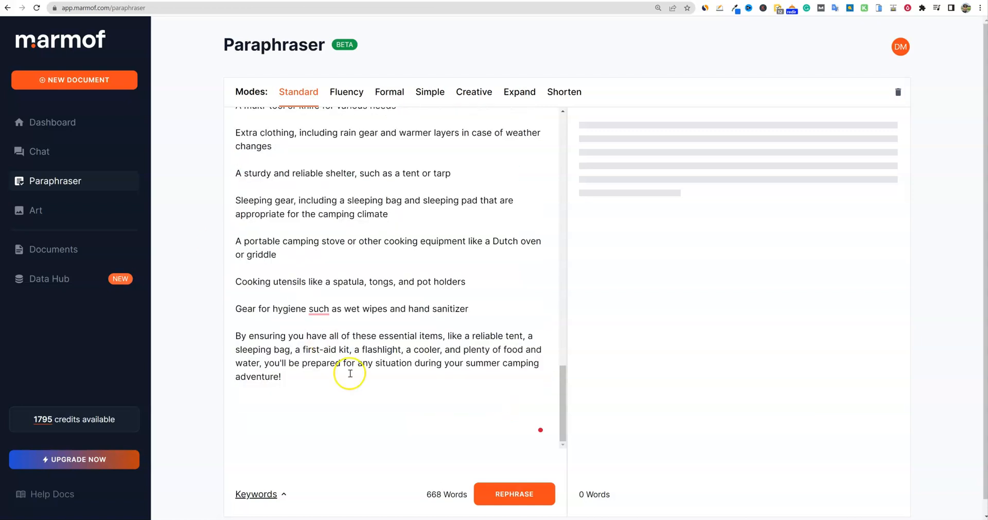
left_click(512, 494)
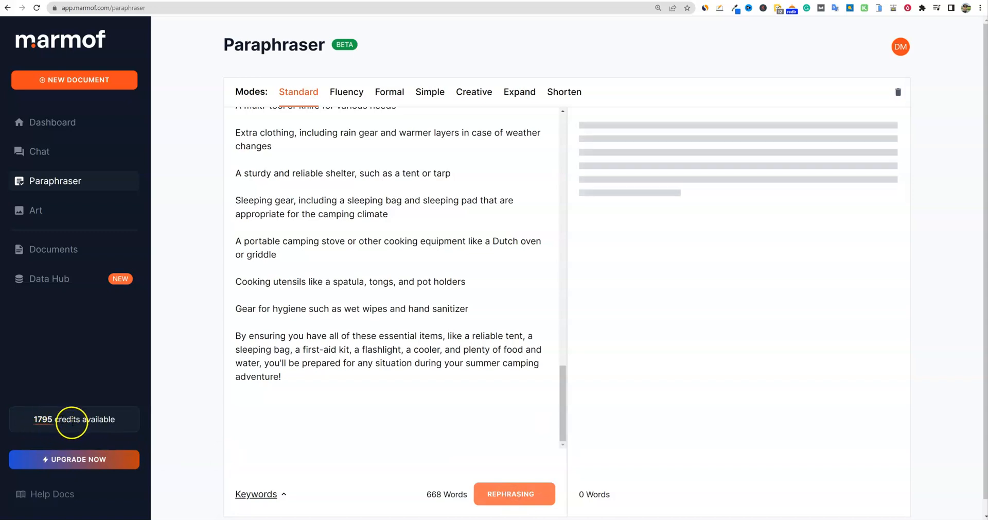
- Compare the original introduction with the paraphrased version and read the paraphrased text through to its end
scroll(417, 309, "up", 15)
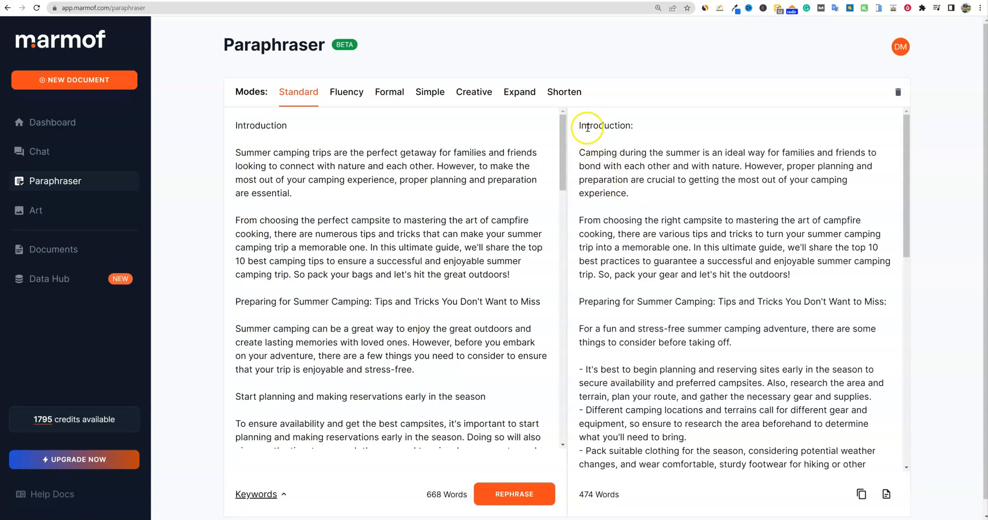
left_click_drag(580, 155, 709, 153)
left_click_drag(784, 153, 886, 171)
left_click_drag(271, 153, 534, 166)
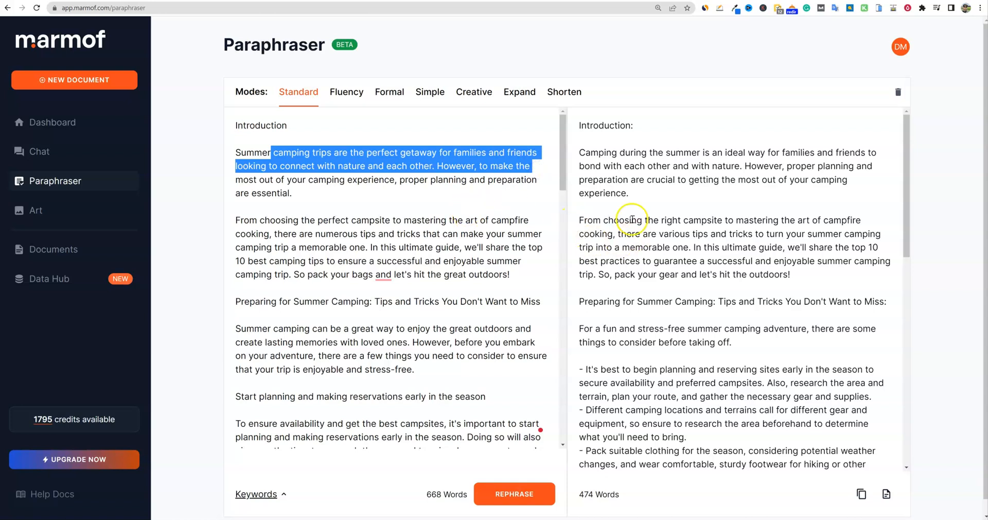
left_click_drag(266, 211, 470, 214)
left_click(579, 219)
left_click_drag(579, 219, 802, 407)
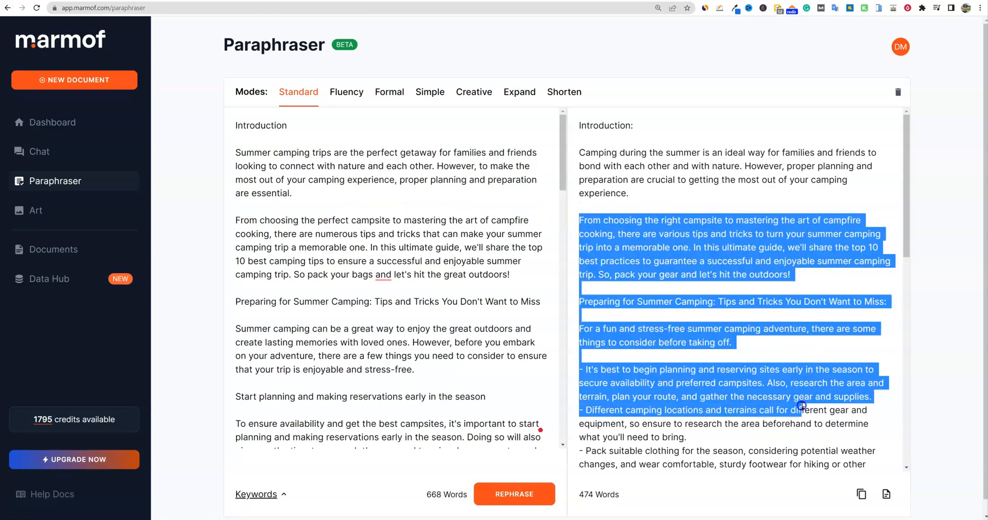
left_click(790, 411)
scroll(783, 414, "down", 15)
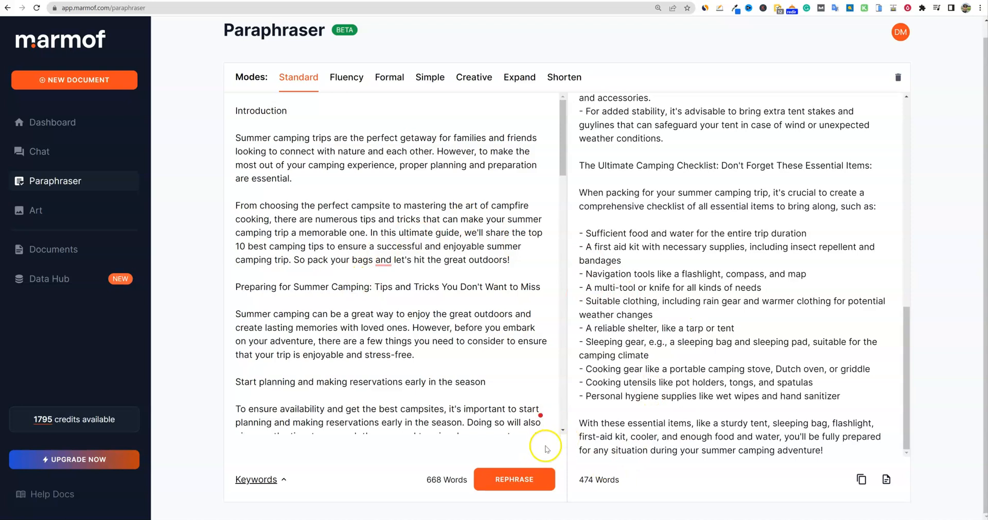
- Copy the paraphrased text, replace the text in the Originality.AI scan with it, and run the AI detection again
left_click(862, 479)
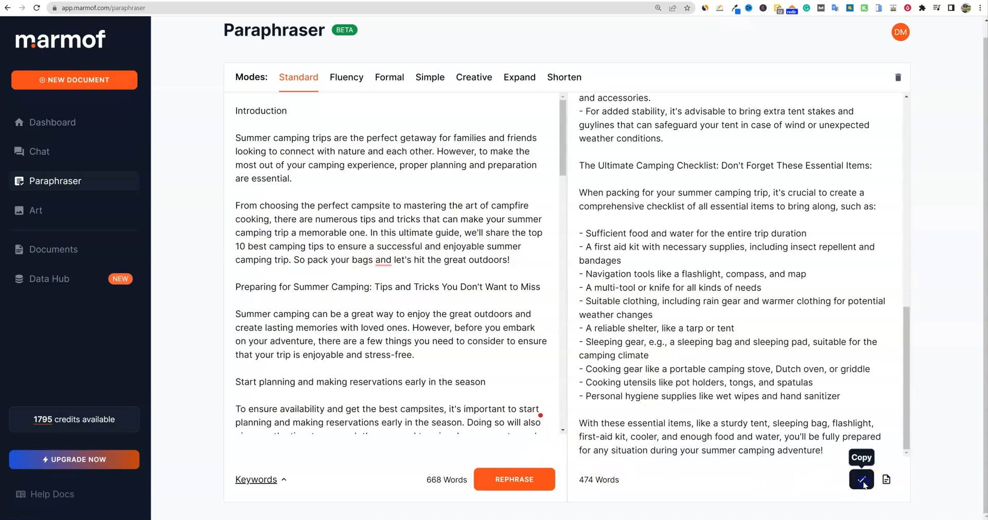
left_click(761, 1)
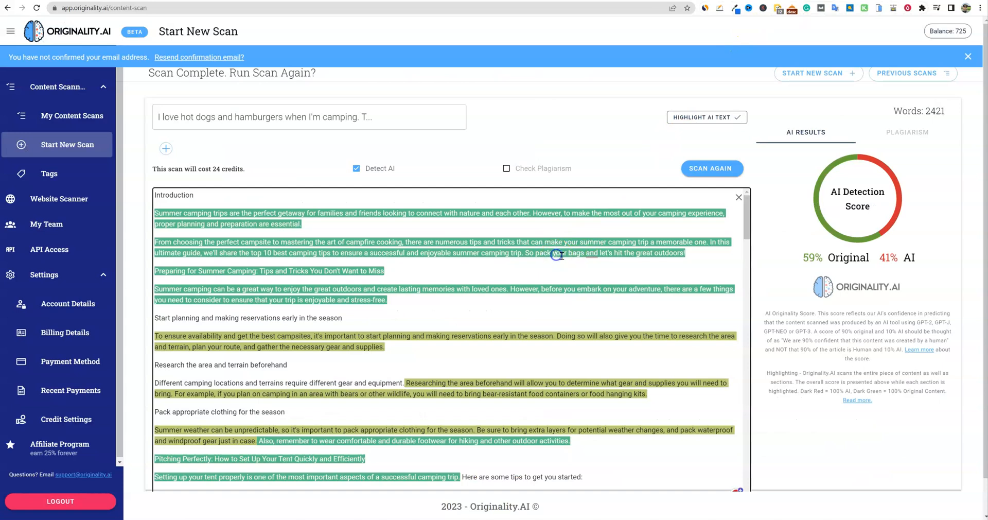
key("ctrl+a")
key("ctrl+v")
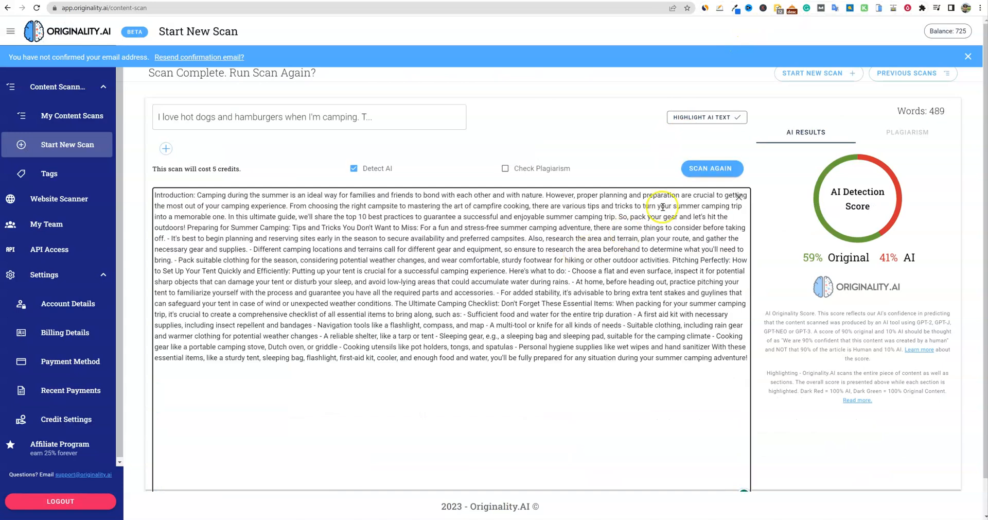
left_click(712, 171)
left_click_drag(826, 259, 777, 260)
left_click(596, 291)
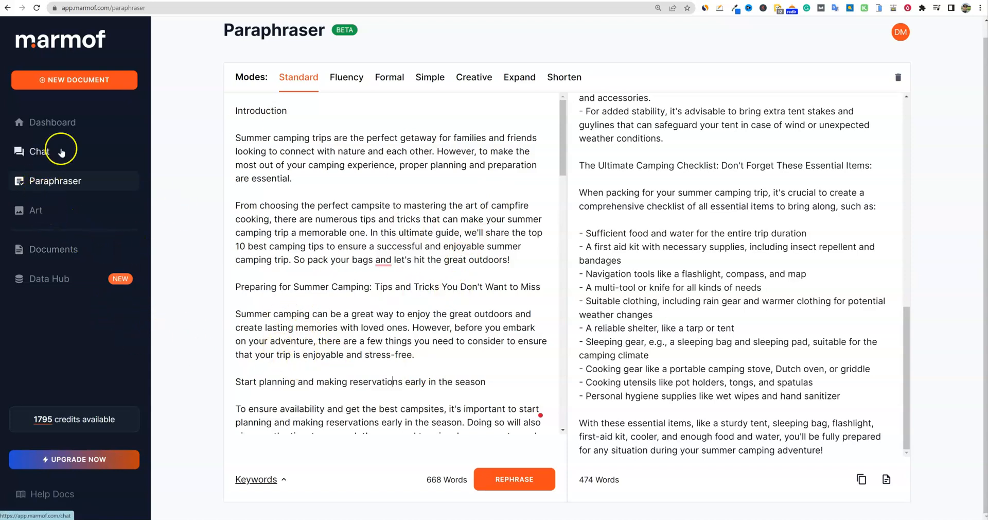
- Switch to Marmof's Art generator and view the available image sizes, keeping 512×512
left_click(36, 210)
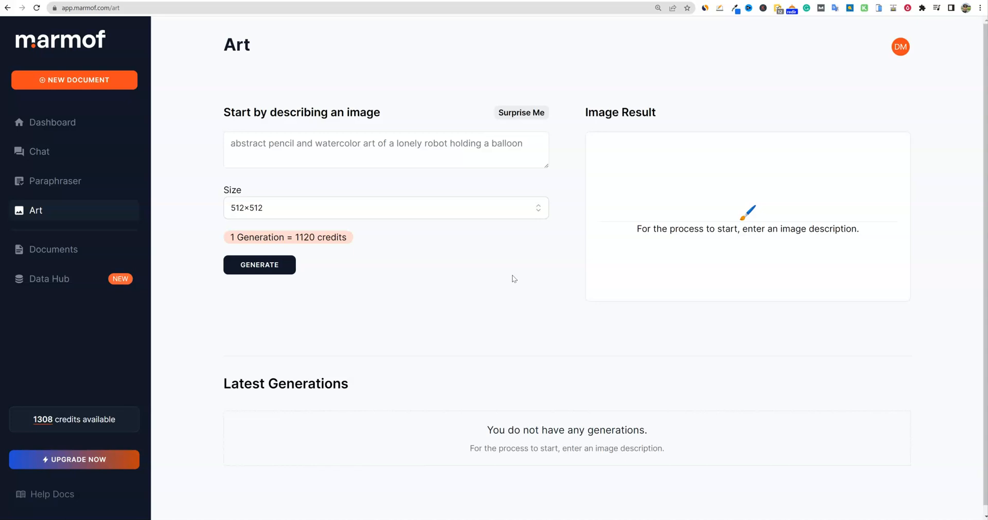
left_click(519, 207)
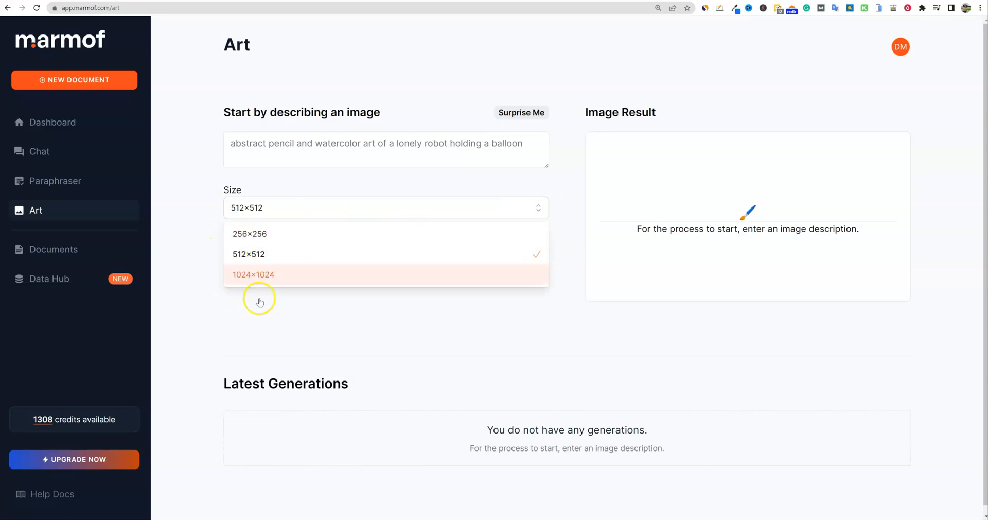
left_click(337, 339)
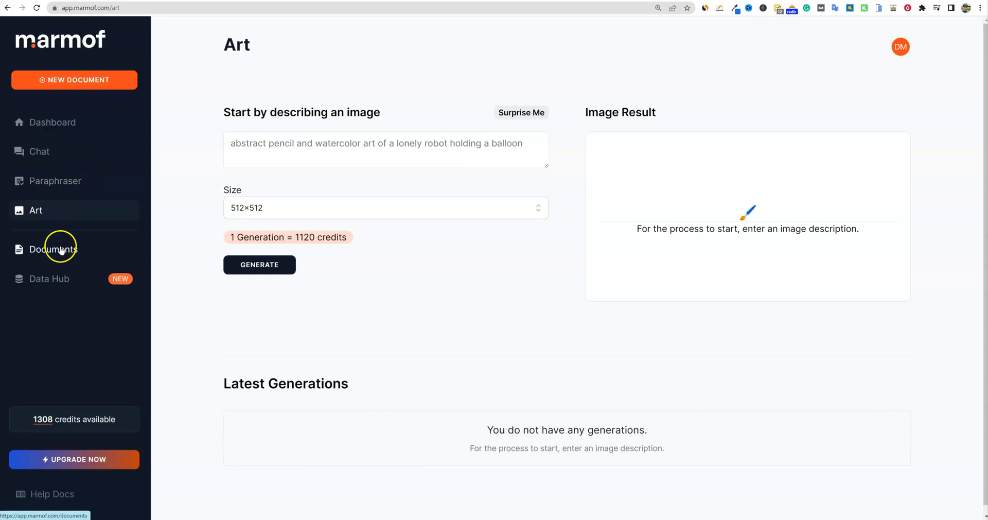
- Open the Data Hub and start a new data entry named Learnwire
left_click(63, 280)
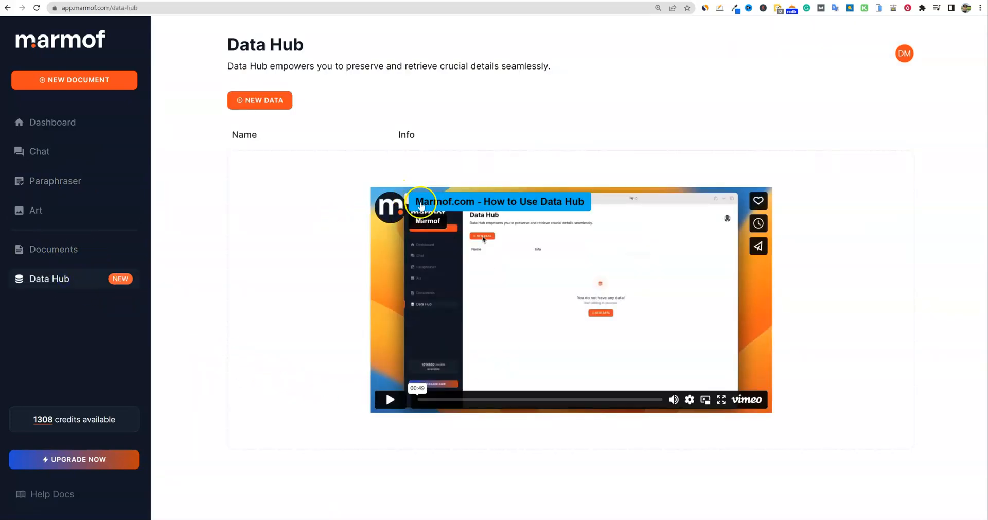
left_click(268, 100)
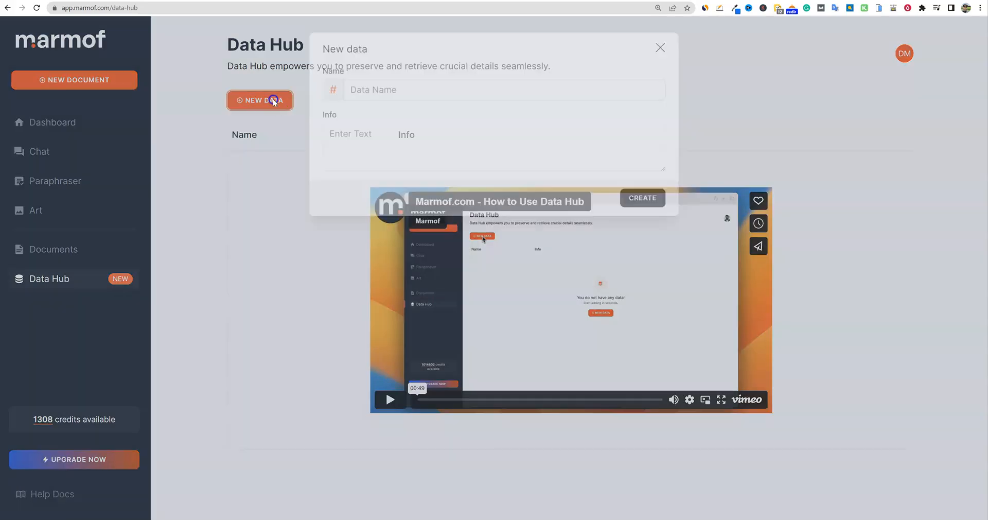
left_click(379, 89)
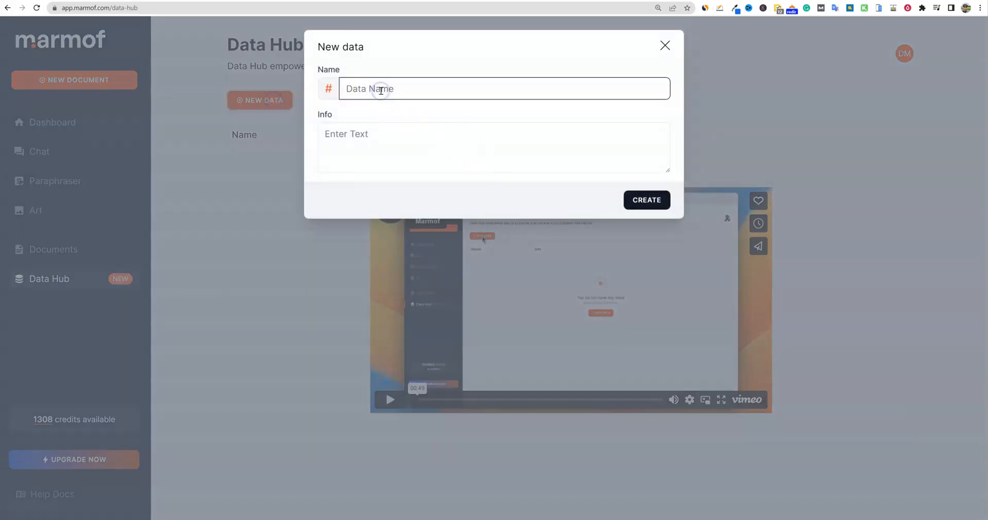
type("Learnwire")
- Enter the info "This is my YouTube channel and brand that does LTD (lifetime deals) software reviews, mostly on Appsumo products." and create the entry
left_click(392, 135)
type("htis")
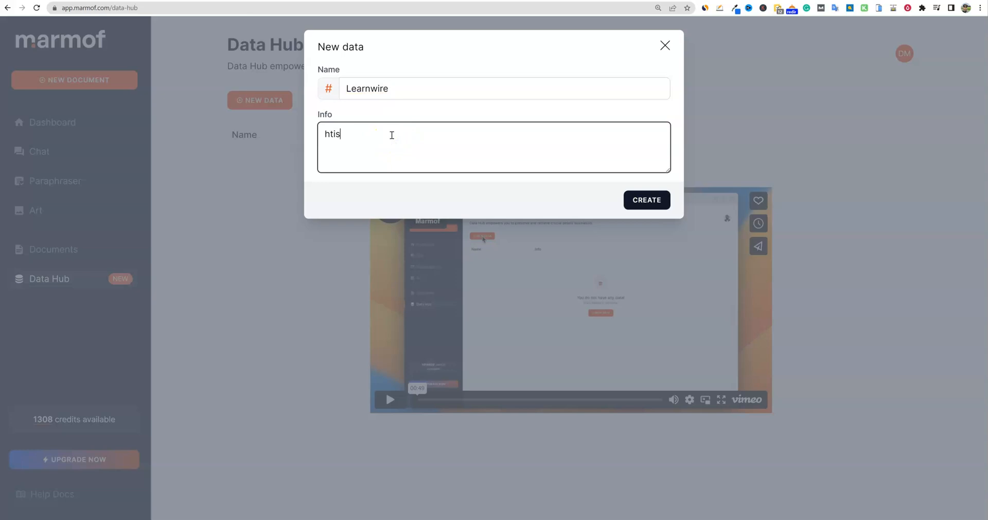
key("BackSpace")
type("This is my YouTube channel and brand tha")
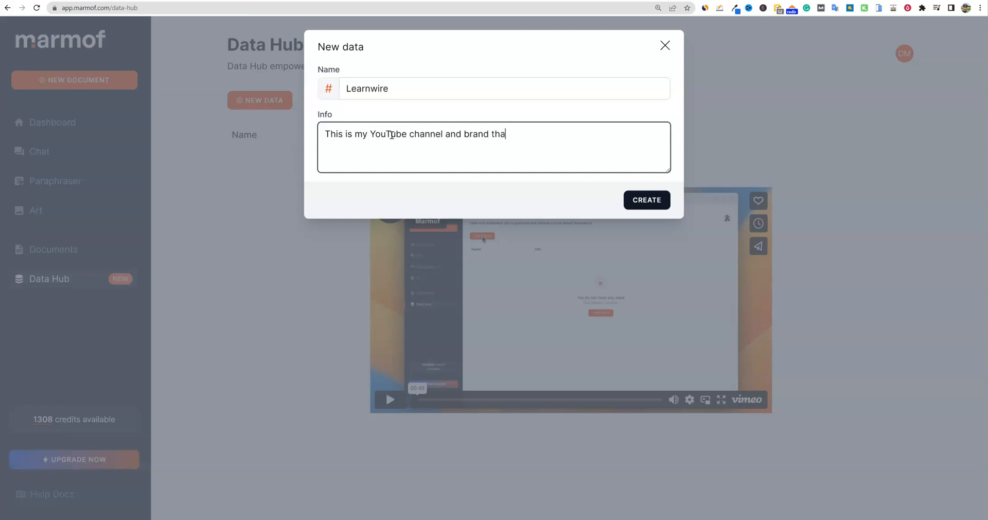
type("t does LTD ")
type("(lifeti")
type("me deals")
type(" softea")
type("r")
key("BackSpace")
key("BackSpace")
key("BackSpace")
type("wa")
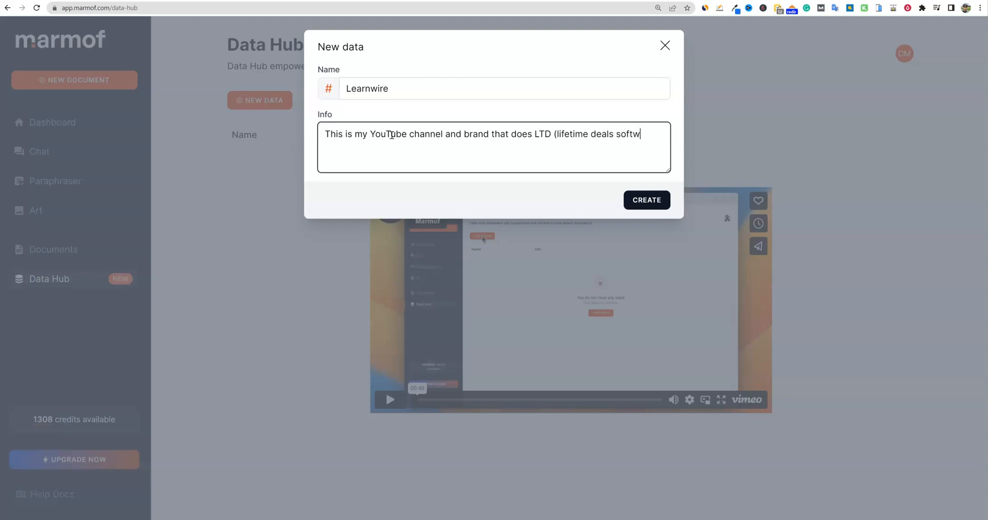
key("BackSpace")
key("BackSpace")
key("BackSpace")
key("BackSpace")
key("BackSpace")
key("BackSpace")
key("BackSpace")
type("s")
left_click(414, 133)
type(") softwea")
key("BackSpace")
key("BackSpace")
type("are reviews, mostly on Appsumo products.")
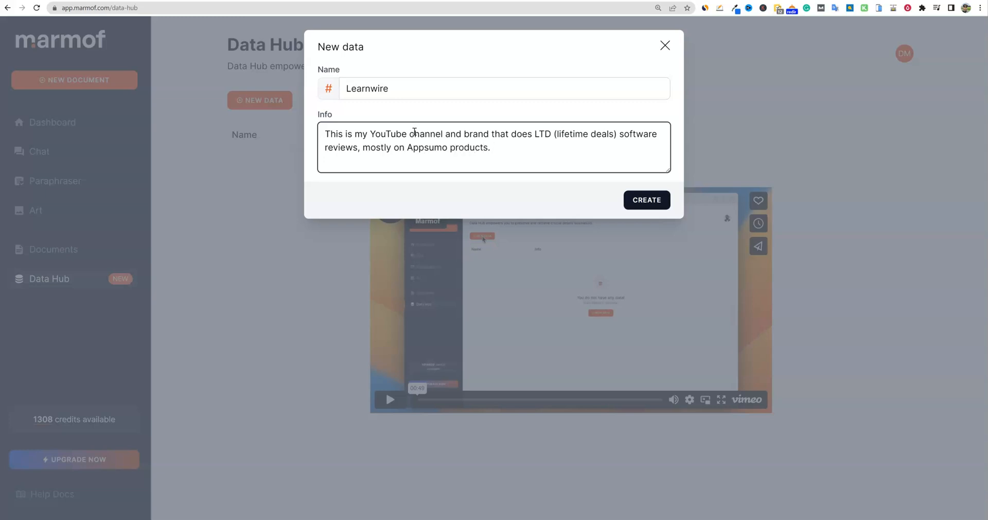
left_click(644, 204)
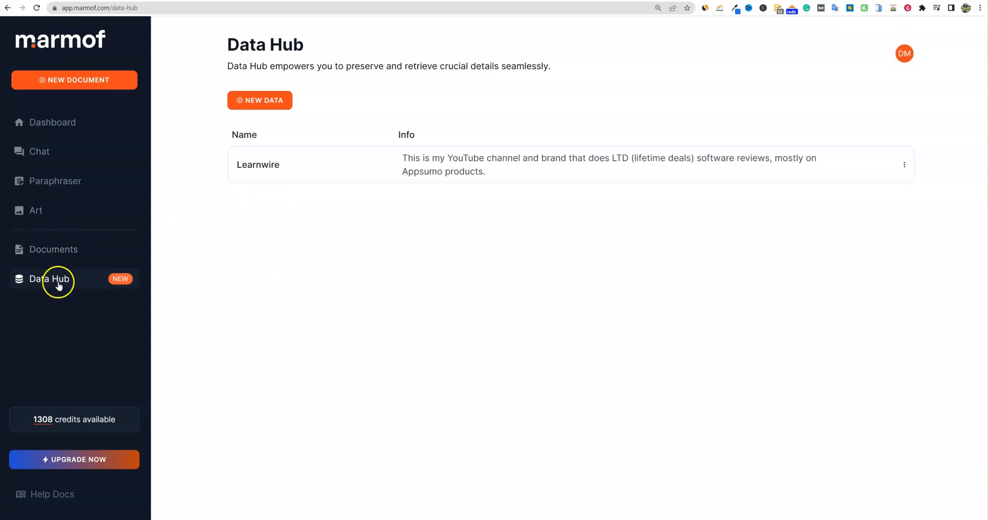
- Switch to Marmof's Chat and begin a prompt with "write me a welcome email for people that join my"
left_click(47, 154)
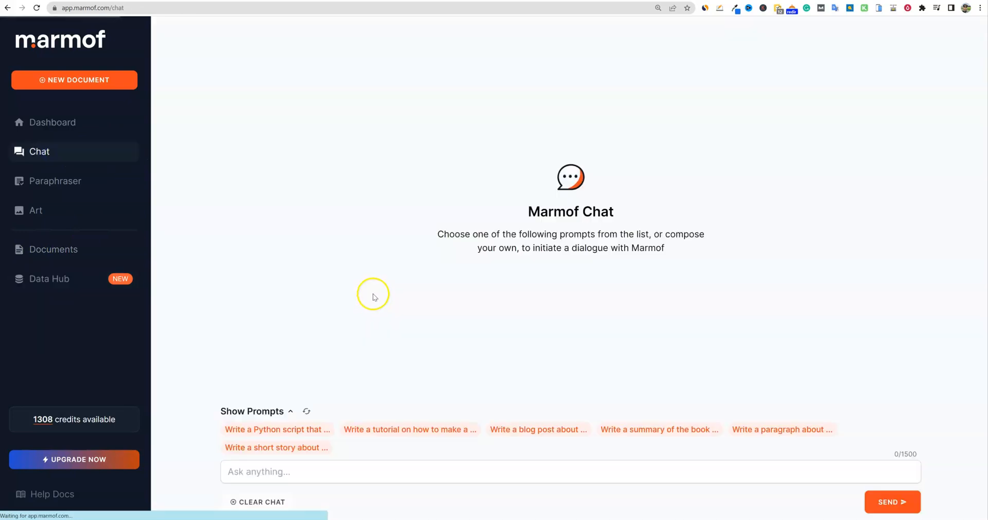
left_click(322, 472)
type("wri")
key("BackSpace")
key("BackSpace")
type("write ")
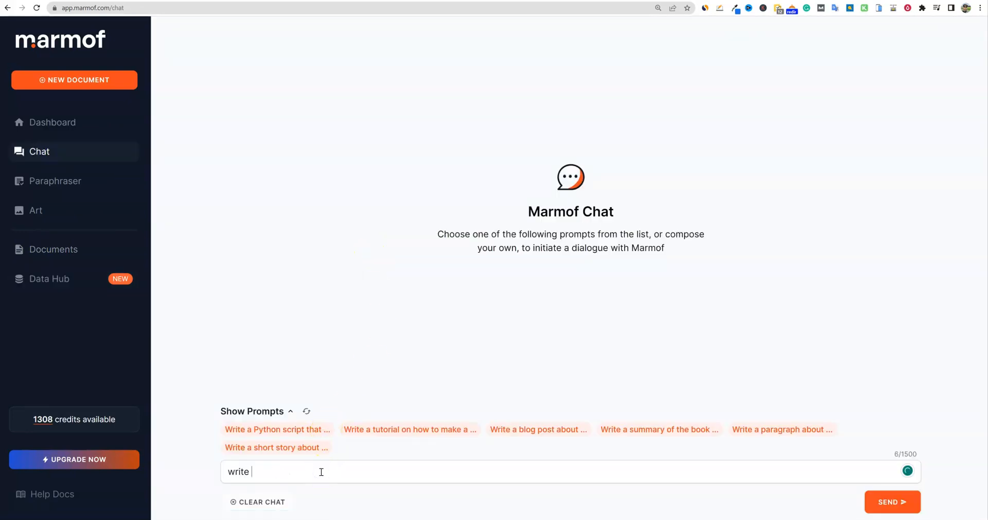
type("me an email ")
type("for my ")
type("list")
key("BackSpace")
key("BackSpace")
key("BackSpace")
key("BackSpace")
key("BackSpace")
key("BackSpace")
key("BackSpace")
key("BackSpace")
key("BackSpace")
key("BackSpace")
key("BackSpace")
key("BackSpace")
key("BackSpace")
key("BackSpace")
key("BackSpace")
key("BackSpace")
key("BackSpace")
key("BackSpace")
type("welcome email for people that join my ")
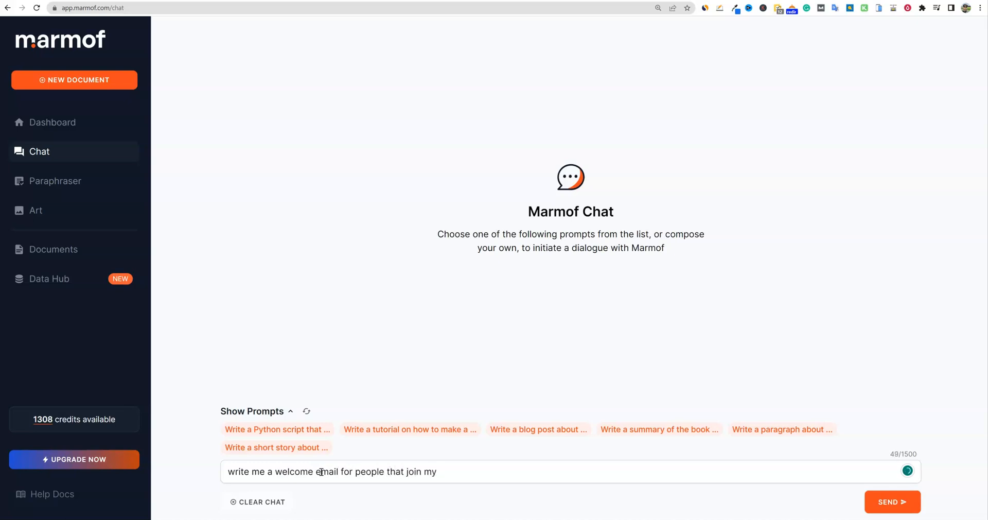
- Insert the #Learnwire data reference into the prompt, complete it with "email list" and send it
type("#")
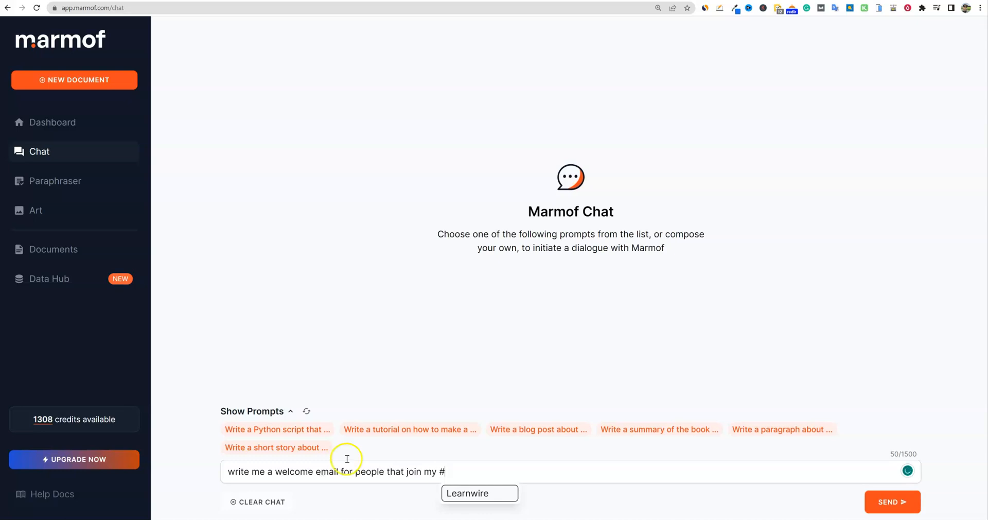
left_click(474, 497)
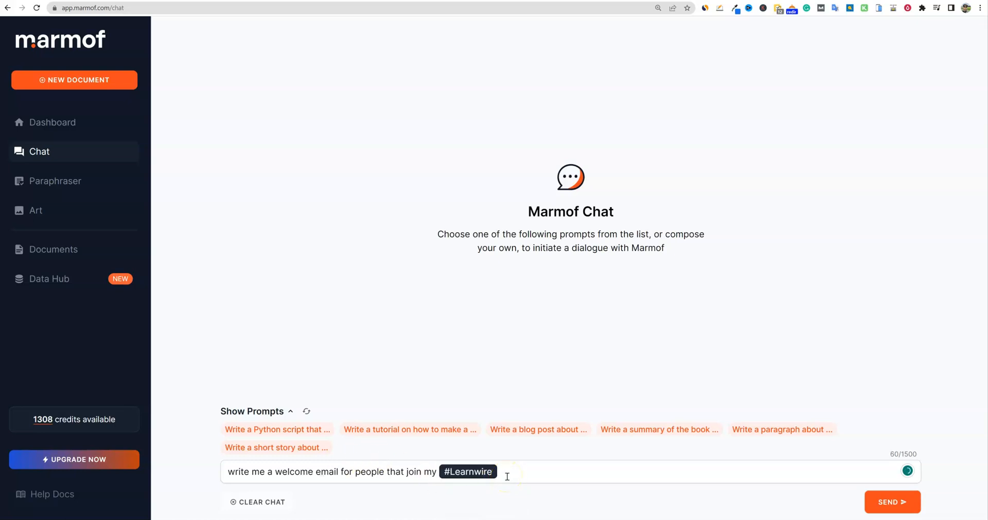
type("email list")
left_click(888, 502)
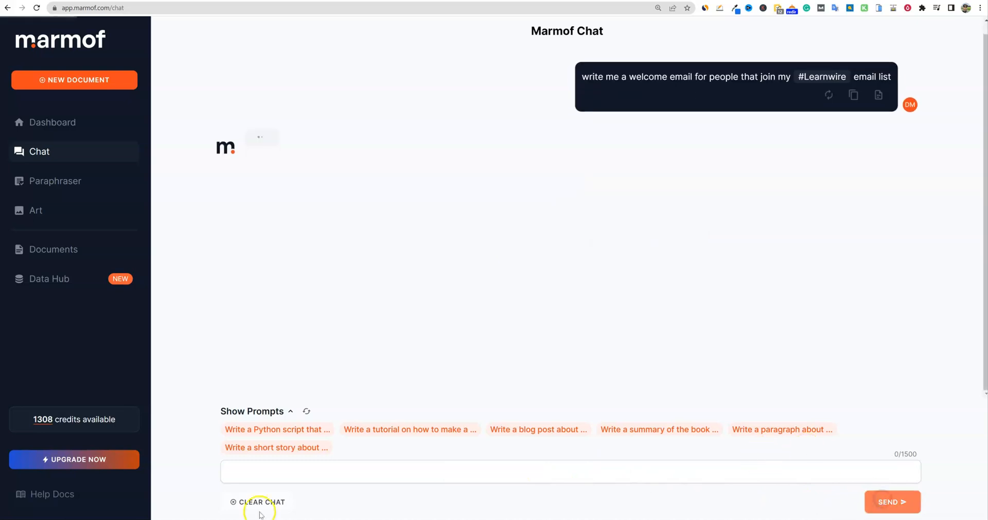
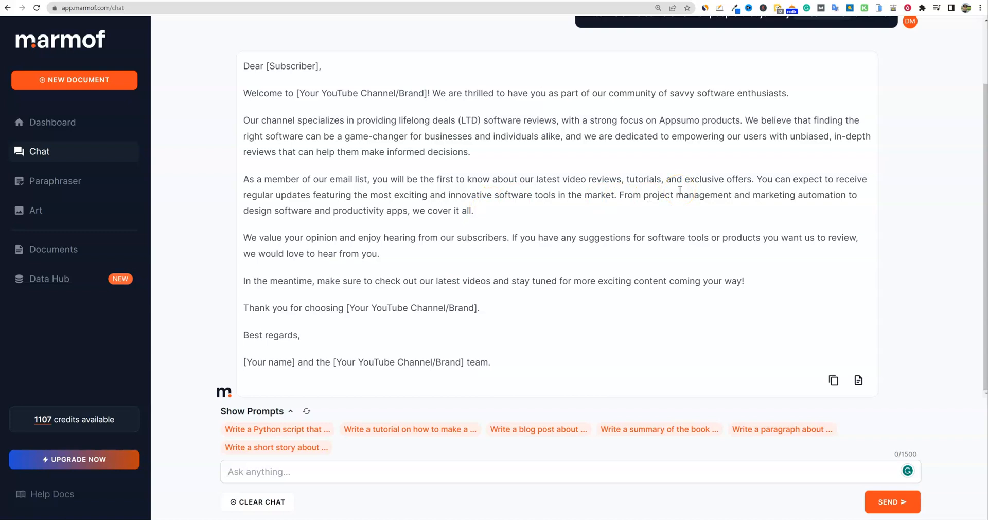
- Look over the generated welcome email and ask the chat "who has the most wins in the NBA in 2023"
left_click_drag(380, 254, 244, 94)
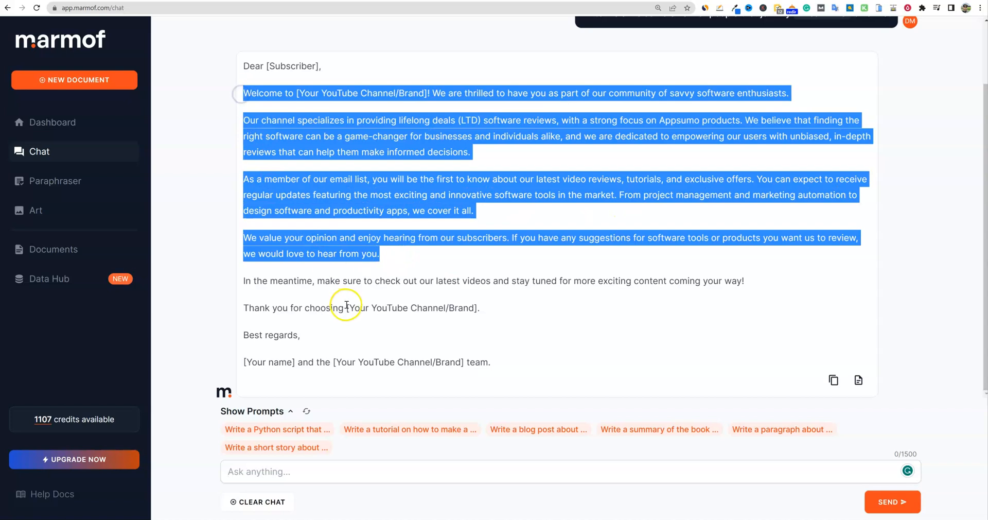
left_click(533, 268)
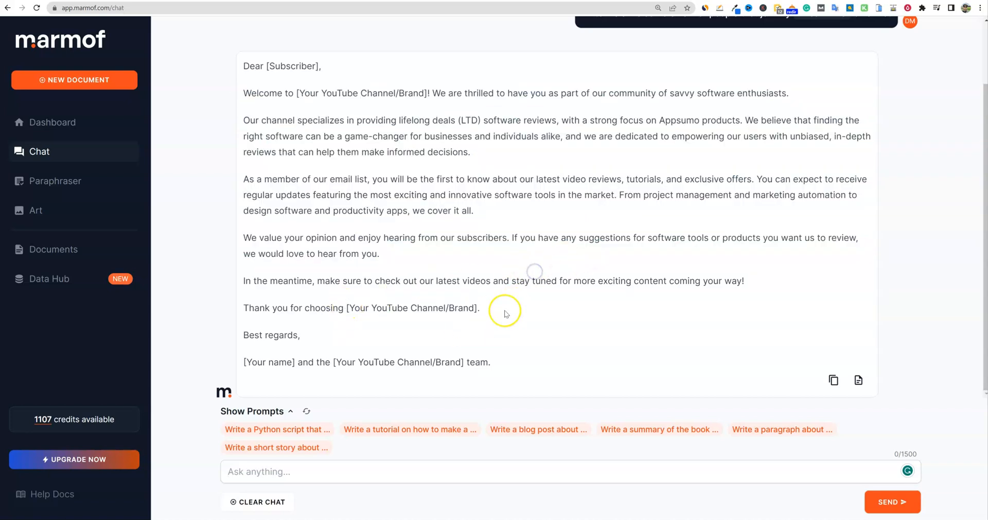
left_click(395, 470)
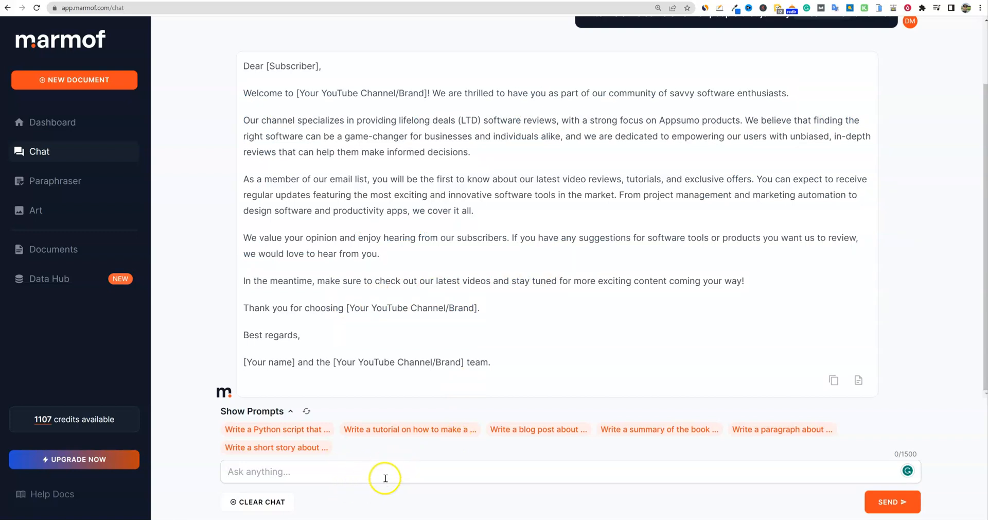
type("who has the most win")
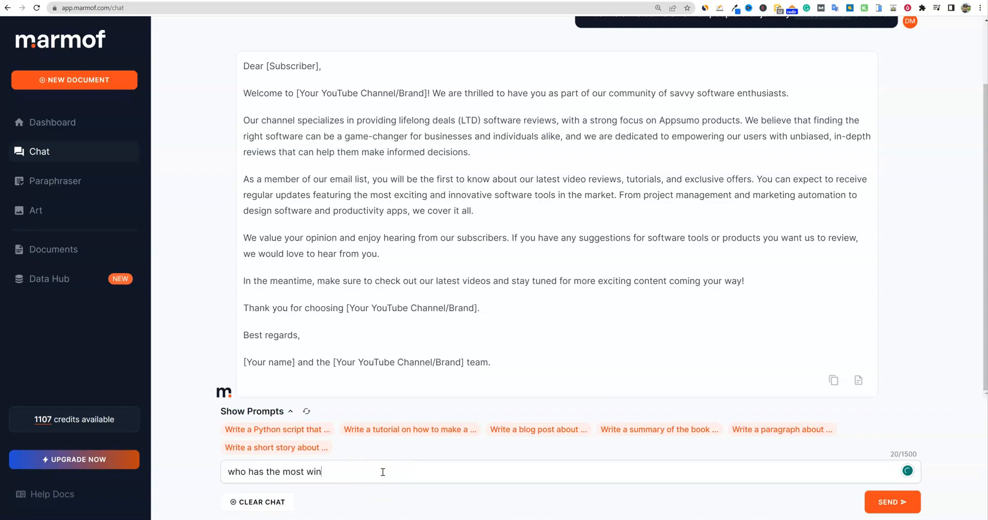
type("s in the NBA in 2023")
key("Return")
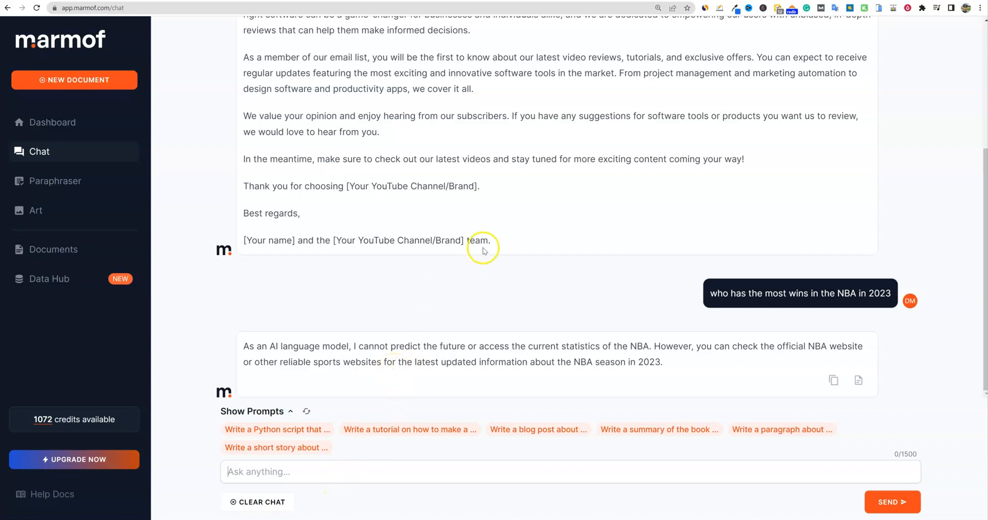
- Copy the whole generated welcome email, replace the text in the Originality.AI scan with it, and run the AI detection again
scroll(513, 309, "up", 4)
scroll(513, 309, "down", 3)
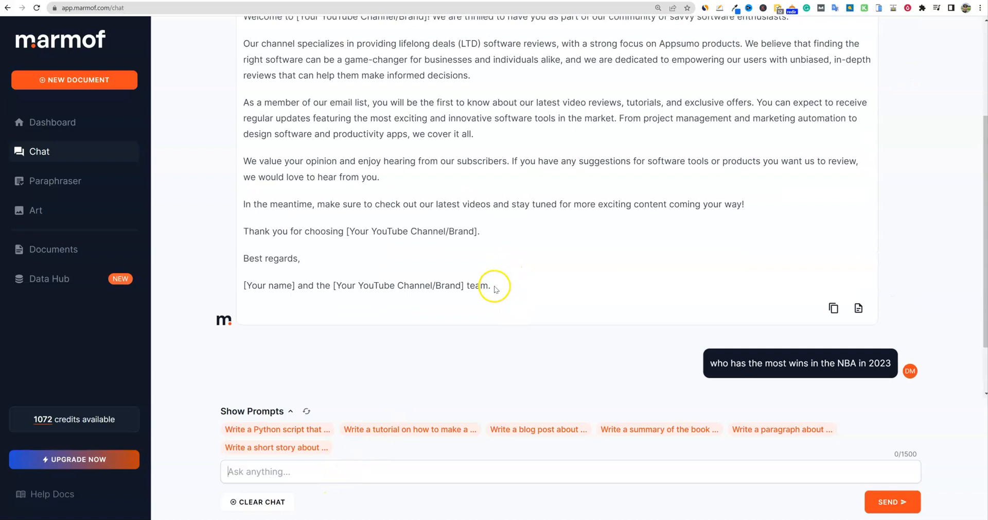
left_click_drag(496, 287, 239, 147)
key("ctrl+c")
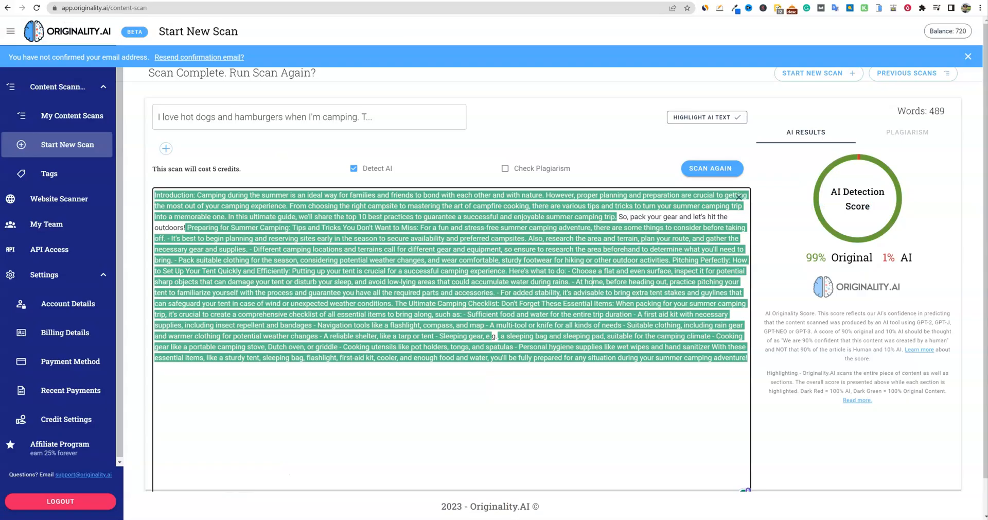
left_click(443, 256)
key("ctrl+a")
key("Delete")
key("ctrl+v")
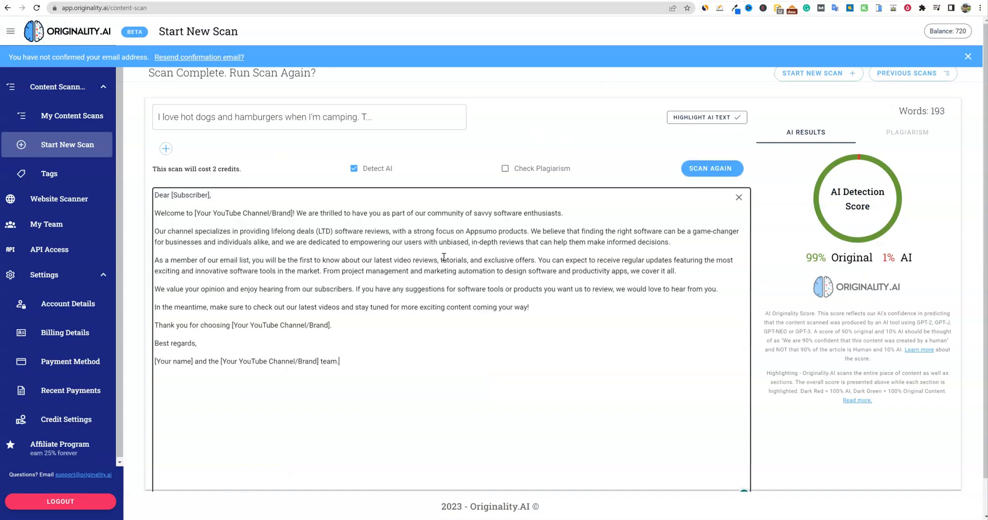
left_click(726, 180)
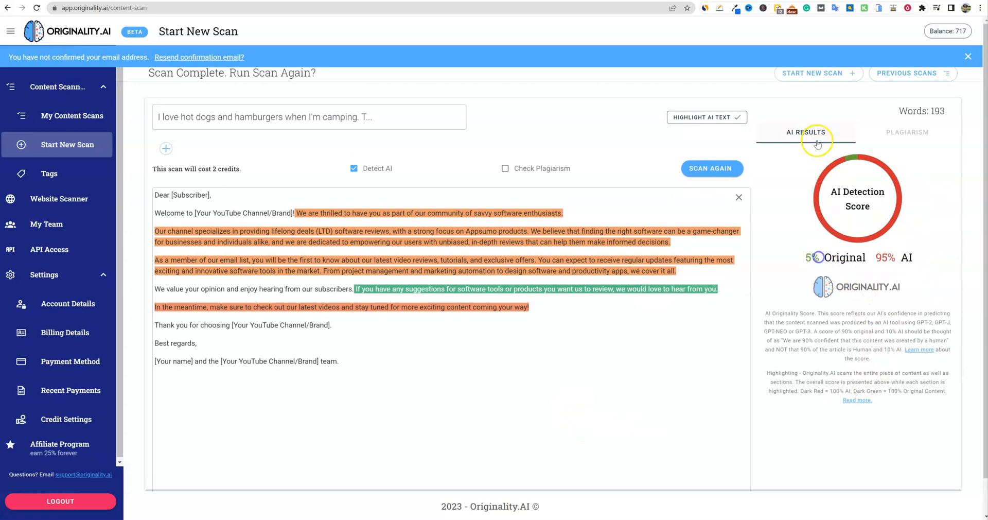
- Return to Marmof Chat and send the prompt "write a simple blog post on the best way to make money online"
left_click(288, 0)
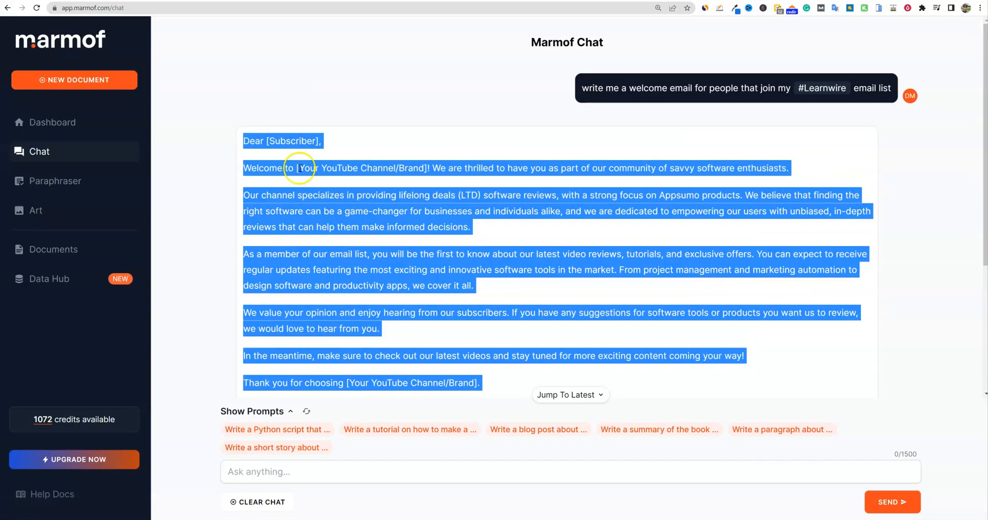
left_click(305, 473)
type("W")
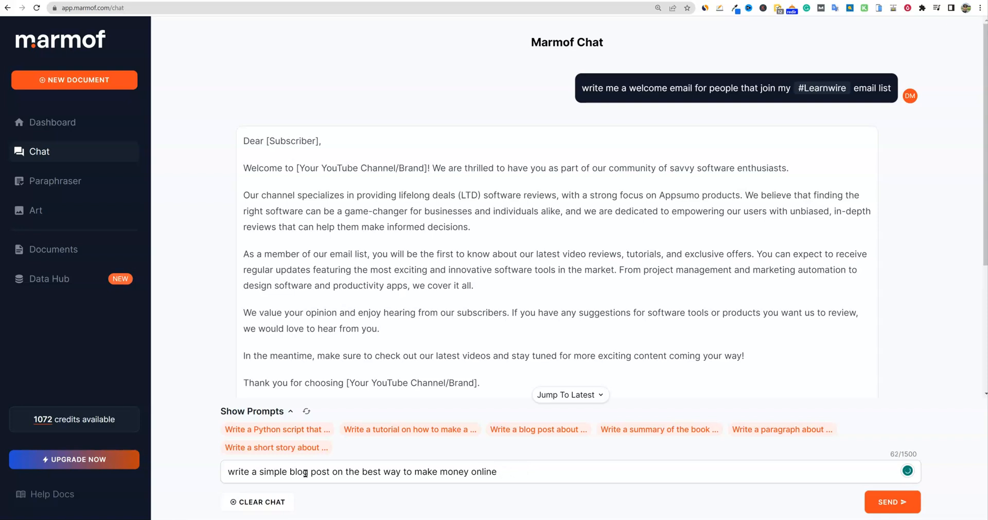
key("Return")
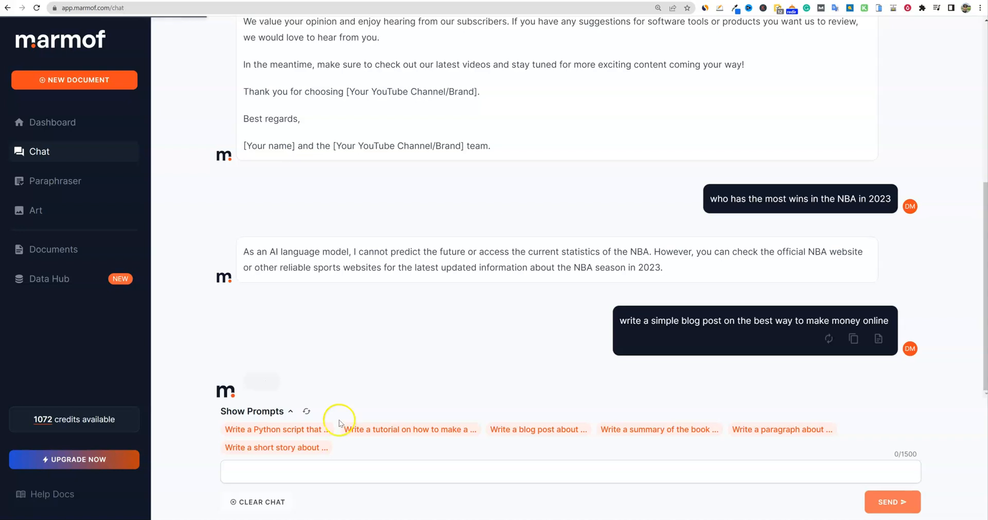
- Look through the generated blog post on making money online and copy its full text
scroll(363, 363, "up", 5)
scroll(363, 363, "down", 5)
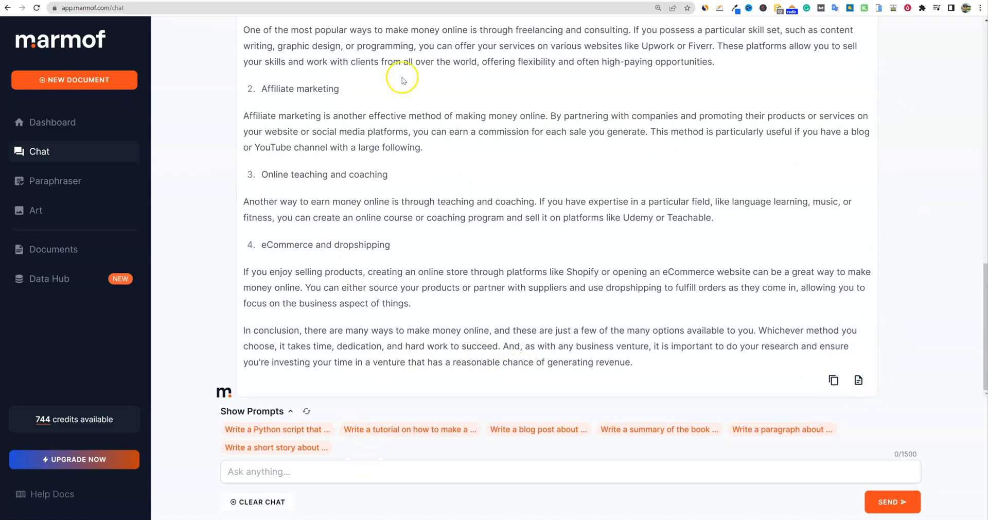
left_click(831, 377)
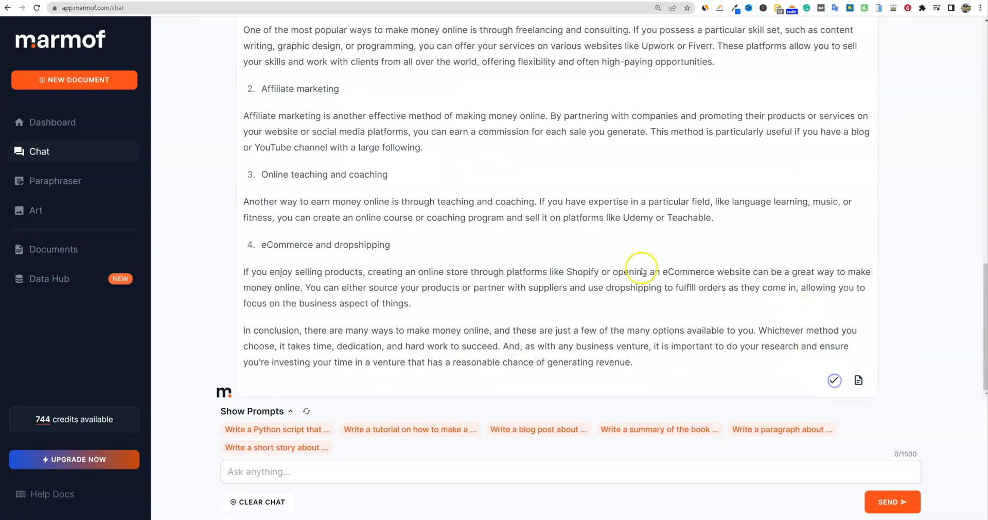
scroll(677, 362, "up", 2)
scroll(680, 363, "down", 2)
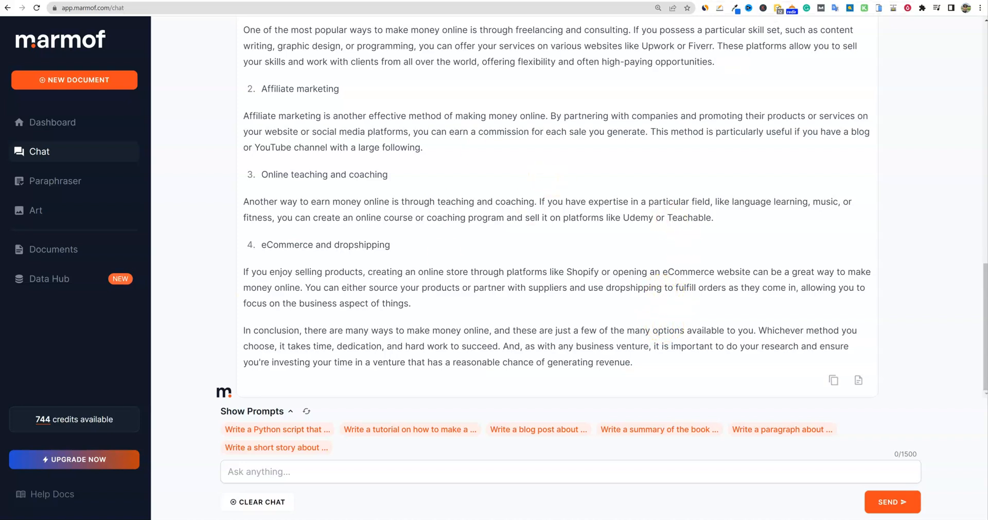
- Replace the welcome email in the Originality.AI scan with the copied blog post and rerun the AI detection
left_click(811, 0)
left_click(379, 264)
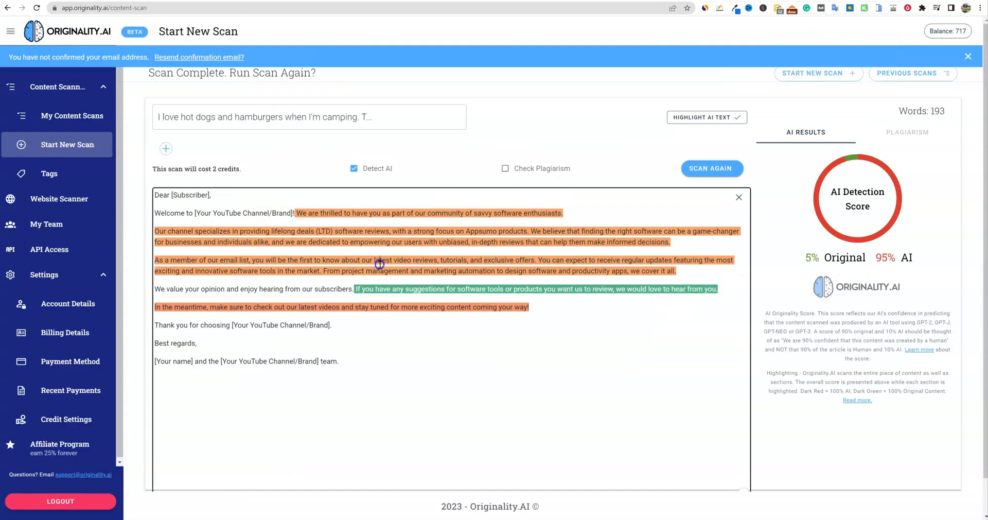
key("ctrl+a")
key("BackSpace")
key("ctrl+v")
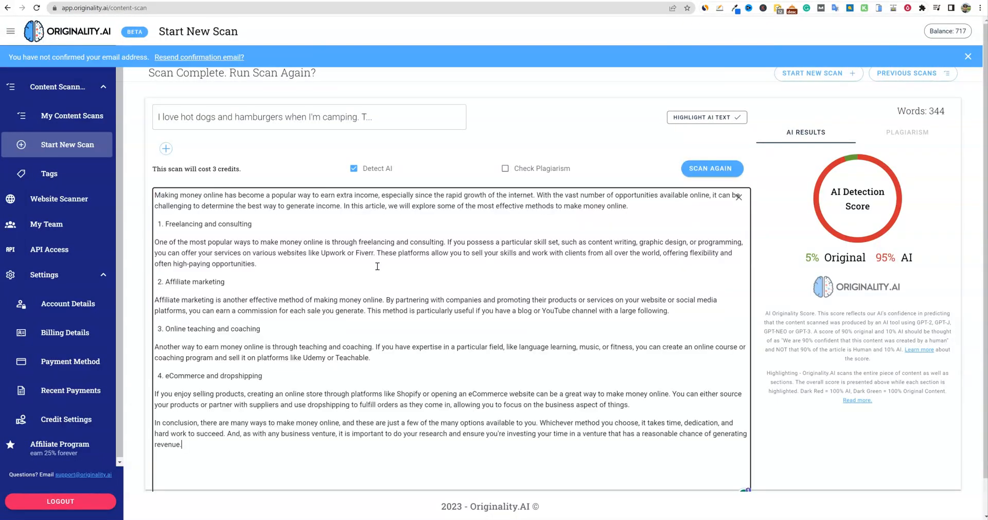
left_click(713, 169)
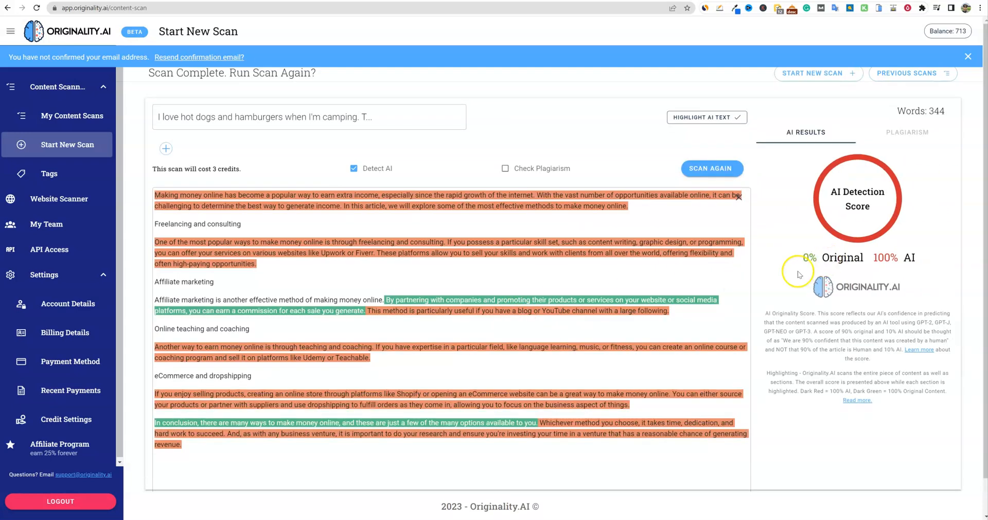
- Look over the highlighted scan results, switch to the marmof.com website and open its pricing page
scroll(472, 425, "down", 1)
left_click(387, 403)
left_click(564, 363)
left_click_drag(571, 394, 206, 185)
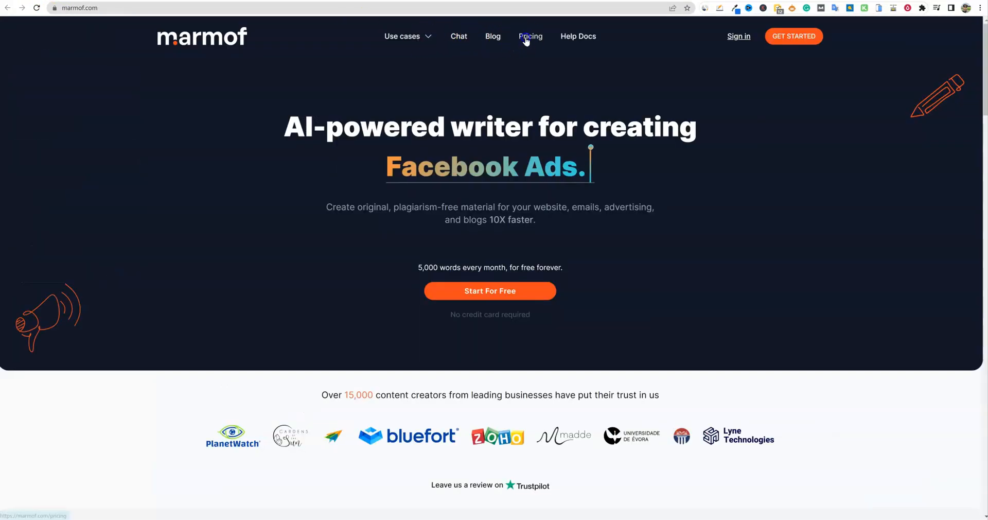
left_click(530, 36)
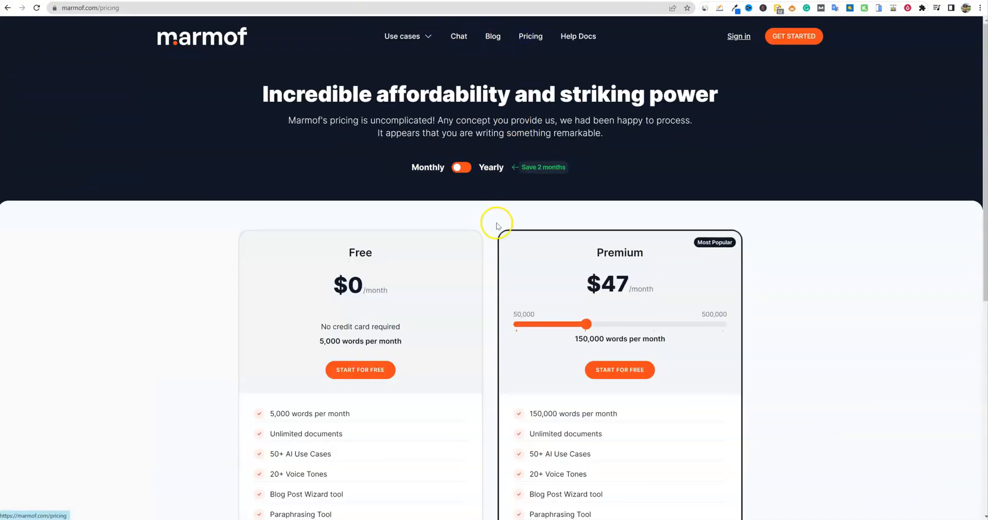
- Compare the Free and paid plans under monthly and yearly billing, and check the monthly price for 300,000 words
scroll(504, 229, "down", 3)
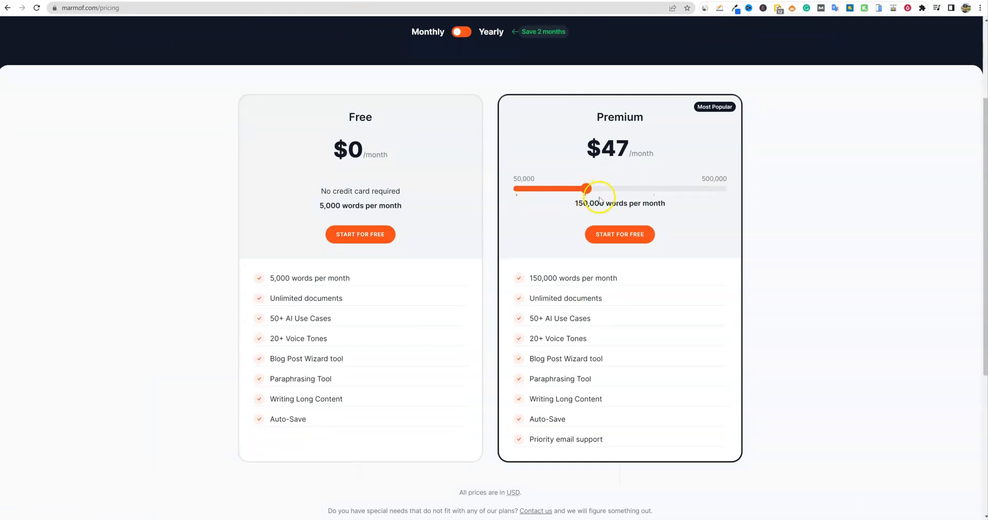
scroll(597, 206, "up", 3)
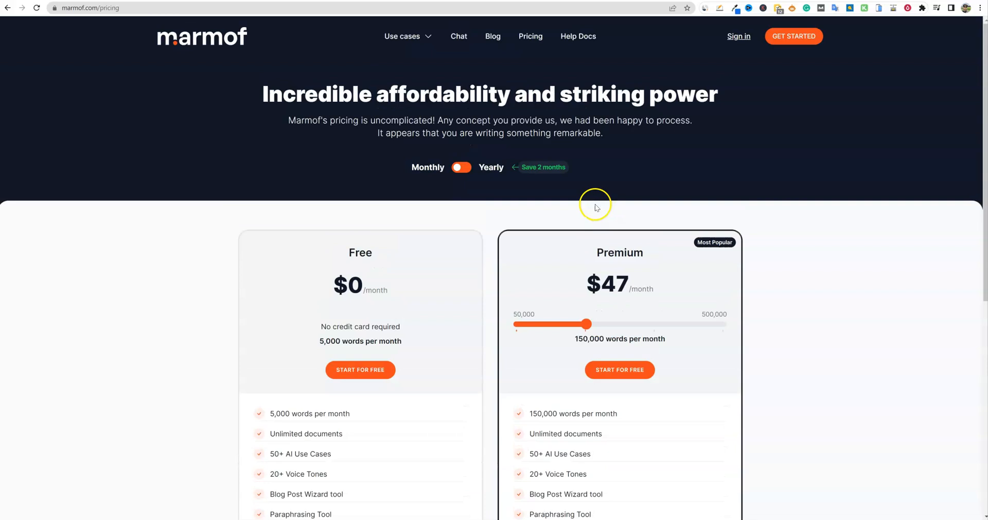
left_click(459, 167)
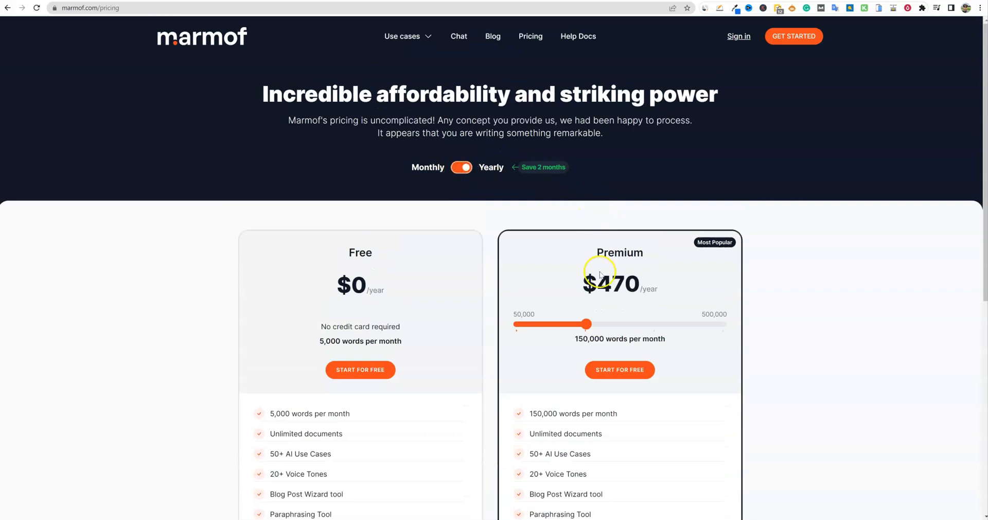
left_click(461, 168)
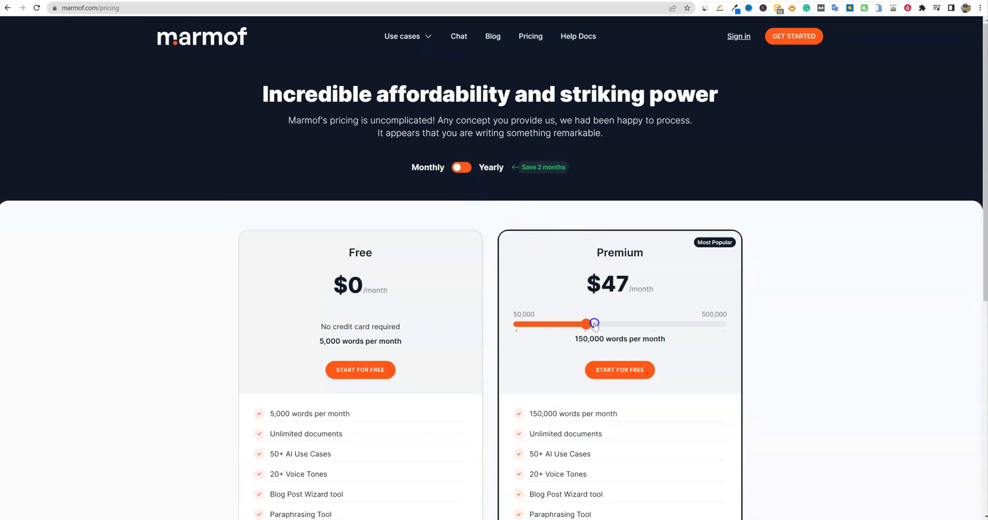
left_click_drag(595, 324, 632, 324)
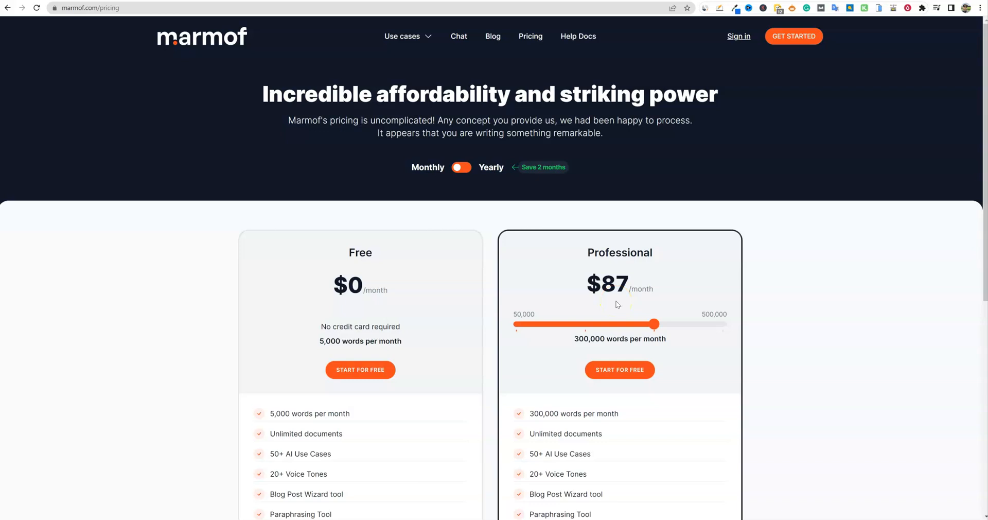
scroll(650, 340, "down", 3)
scroll(652, 343, "up", 3)
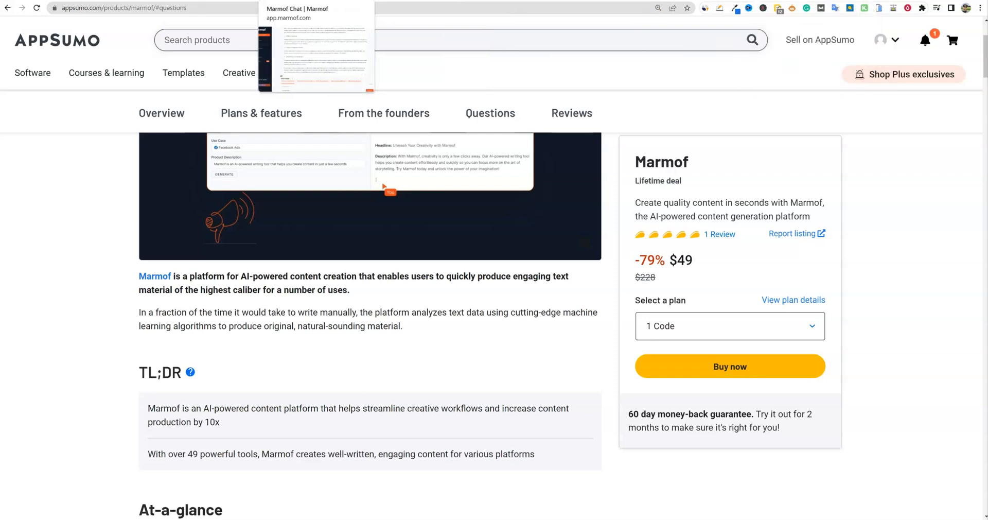
- Switch to the Marmof writing app, open its dashboard and look over the templates and recent documents
left_click(288, 1)
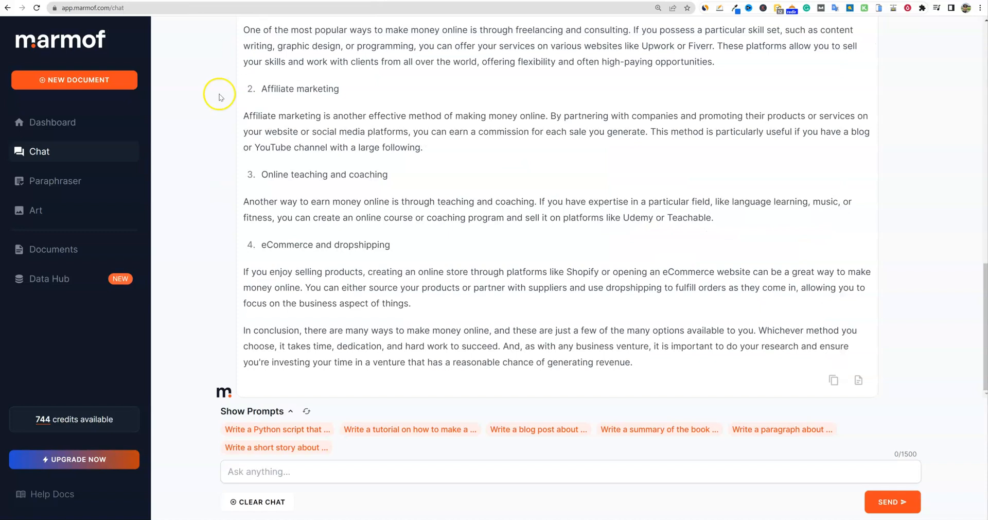
left_click(62, 122)
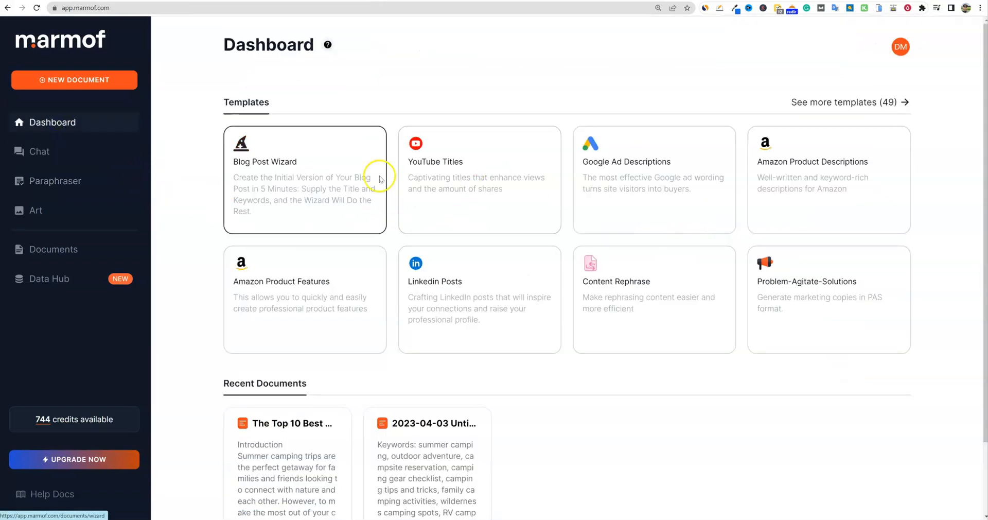
left_click(849, 103)
left_click_drag(848, 103, 762, 59)
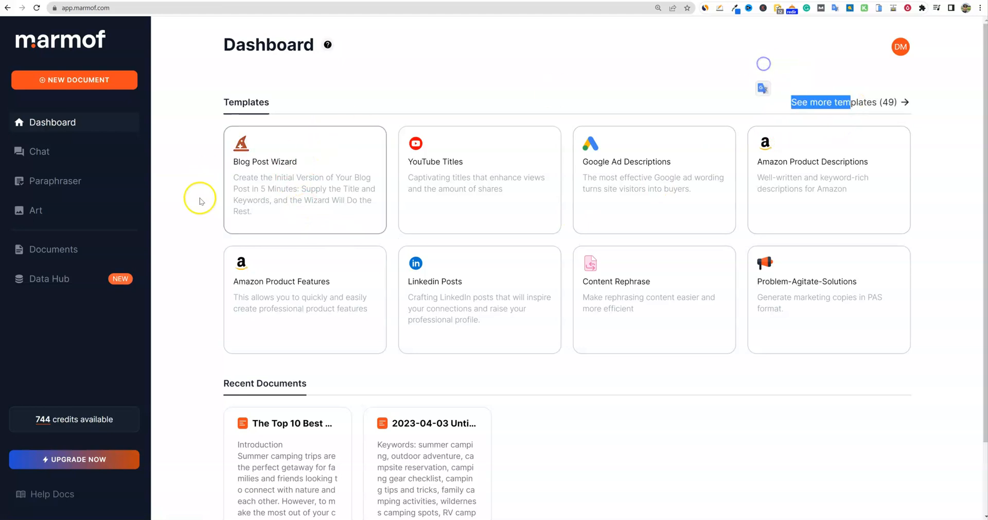
scroll(504, 380, "down", 2)
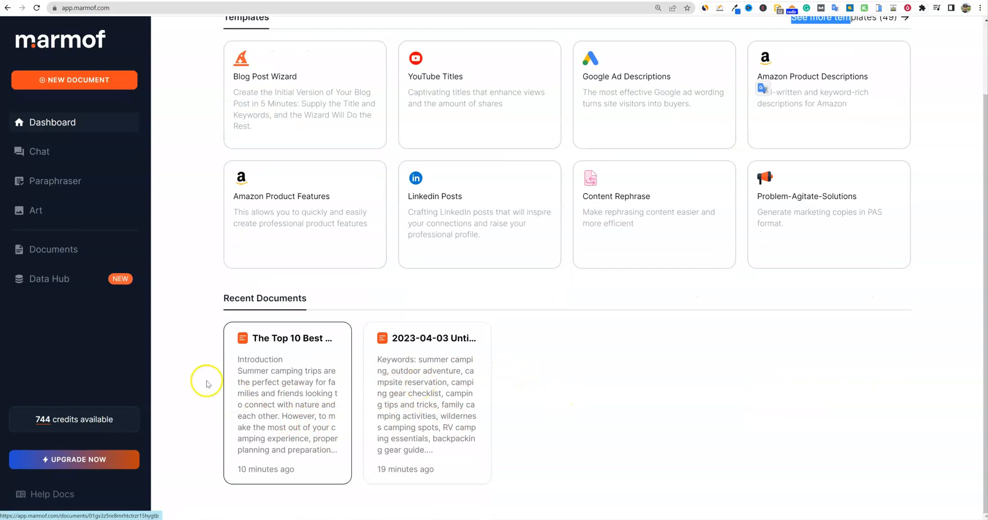
scroll(720, 381, "up", 2)
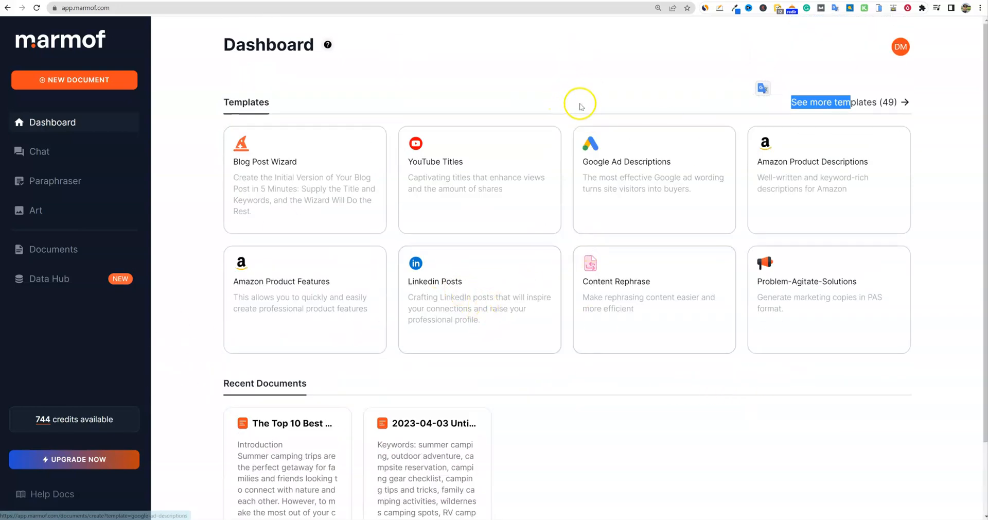
left_click(858, 75)
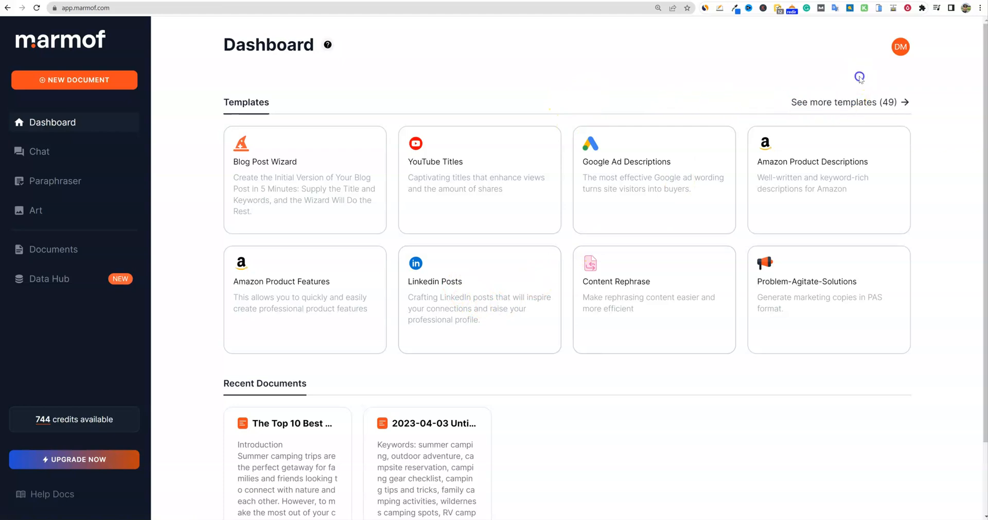
- Show all templates, filter them to Article and Blogs, and open Instant Long-Form Article Writing
left_click(785, 102)
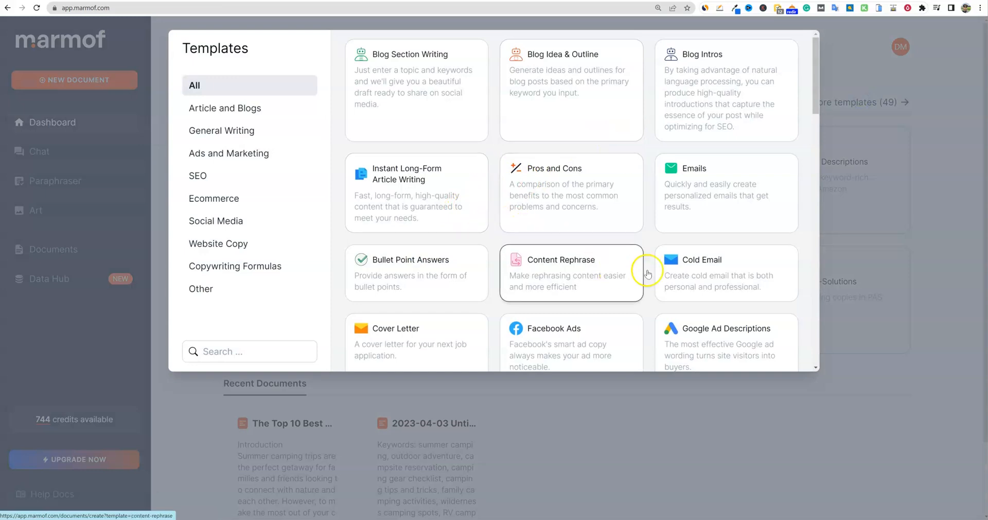
left_click(226, 109)
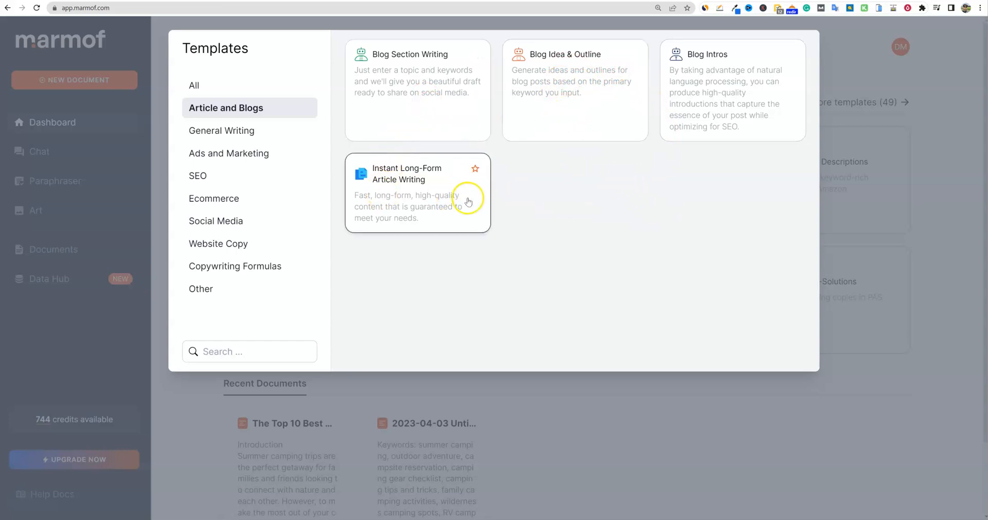
left_click(459, 225)
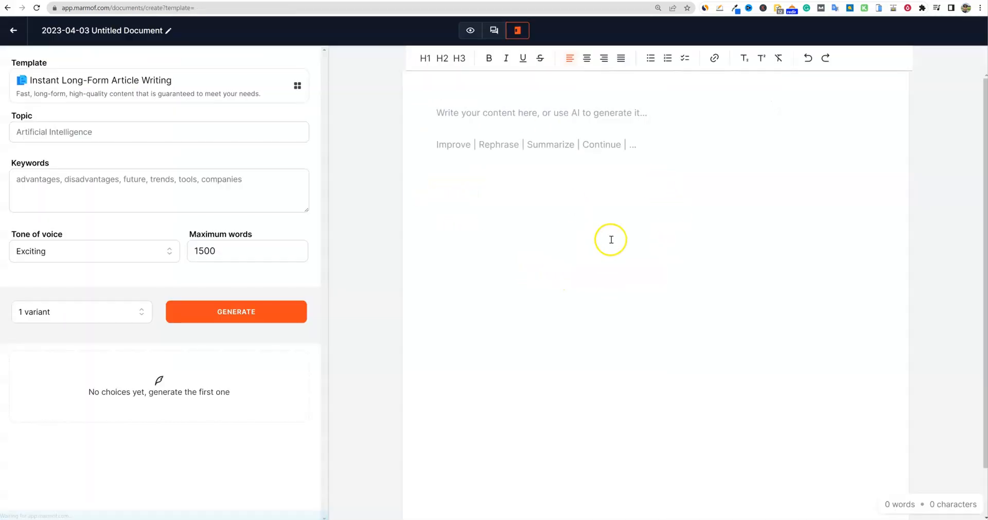
- Set the topic to "10 Fun Things We Did in Portland Oregon" and the keywords to "pros, cons, fun things in Portland Oregon"
left_click(71, 133)
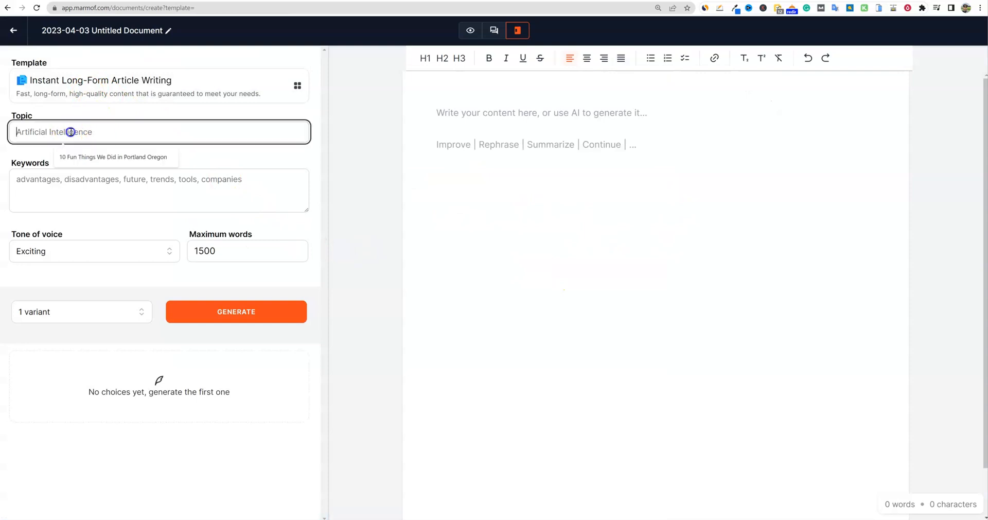
left_click(103, 157)
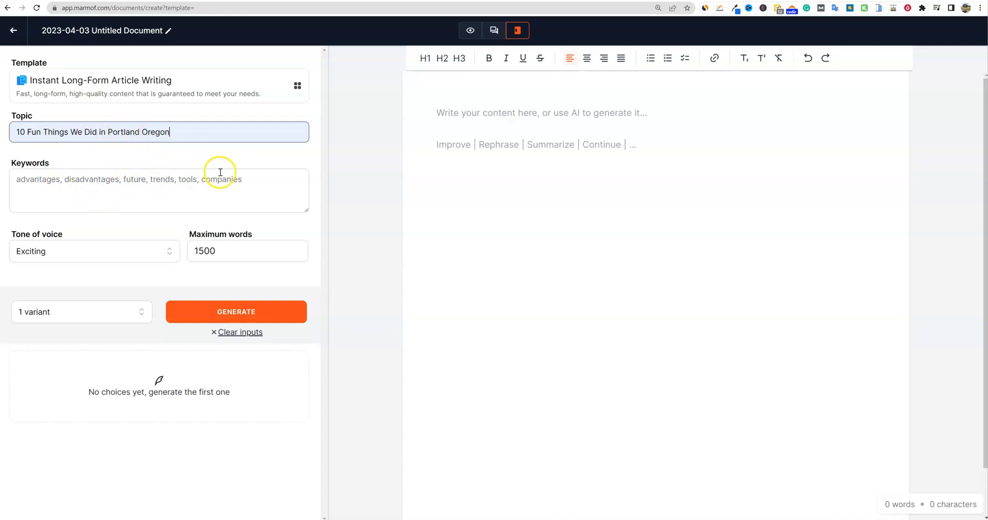
left_click(176, 132)
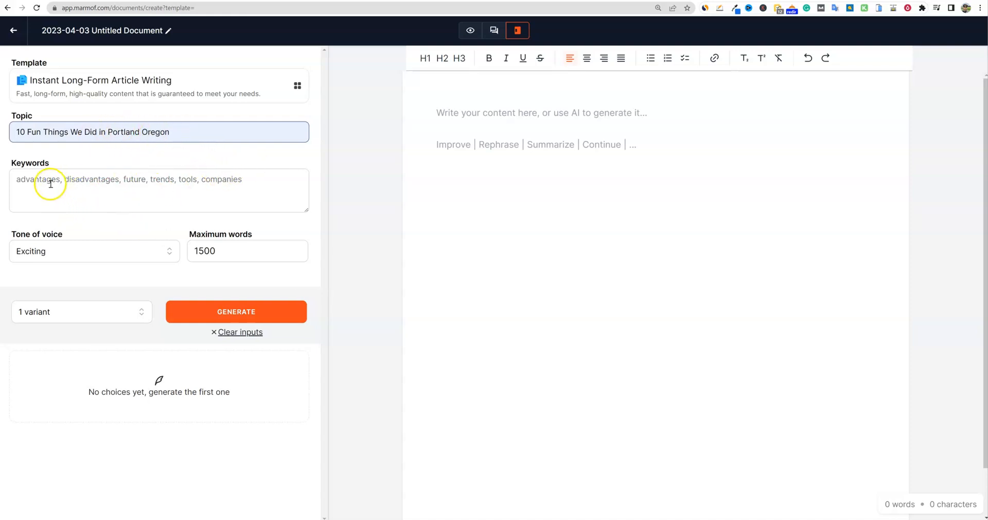
left_click(92, 181)
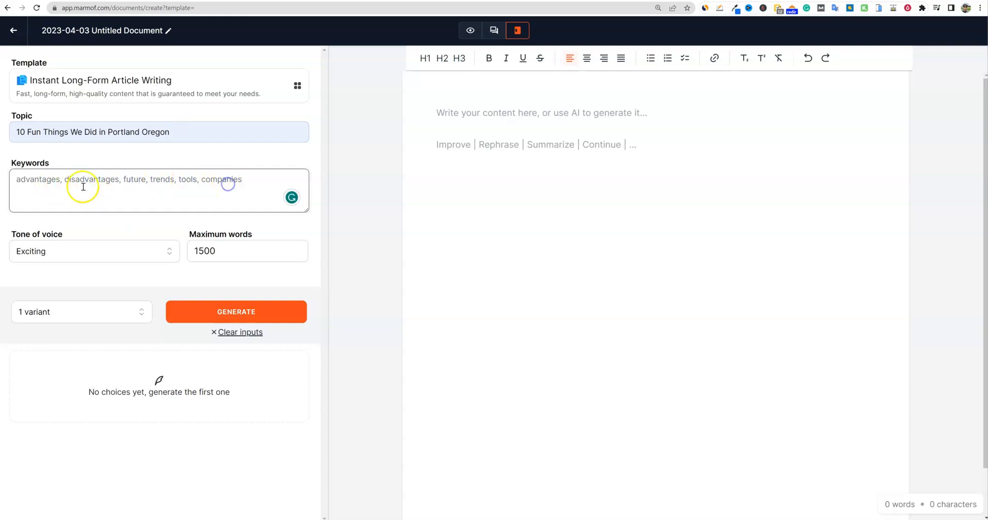
type("pros, cons, fun things in Portland Orgego")
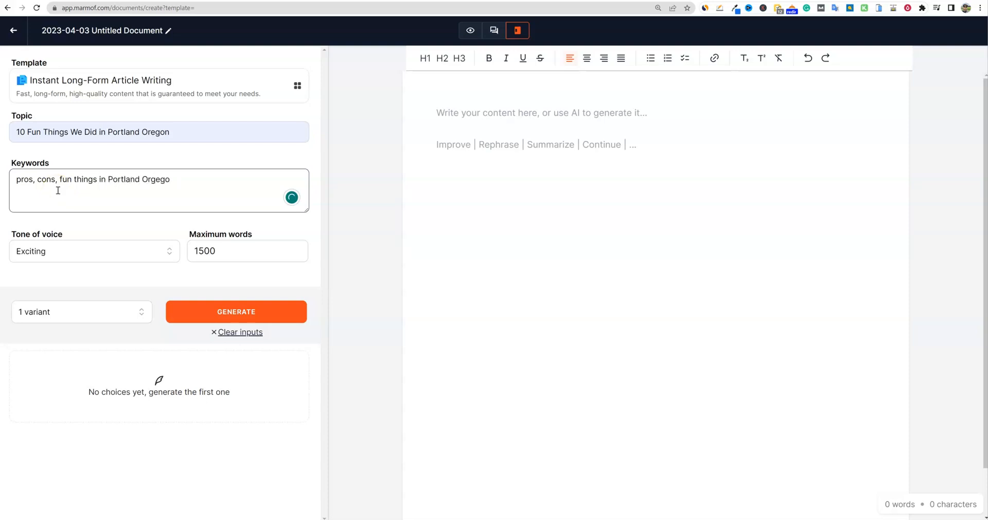
key("BackSpace")
key("BackSpace")
key("BackSpace")
key("BackSpace")
type("egon")
- Check the variant count options and try to set the maximum words to 800
left_click(81, 312)
left_click(82, 314)
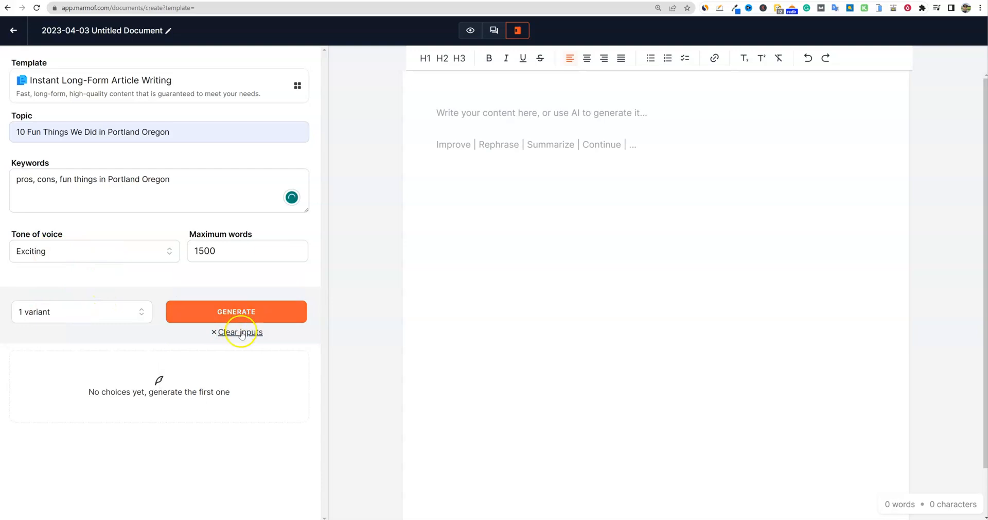
double_click(207, 250)
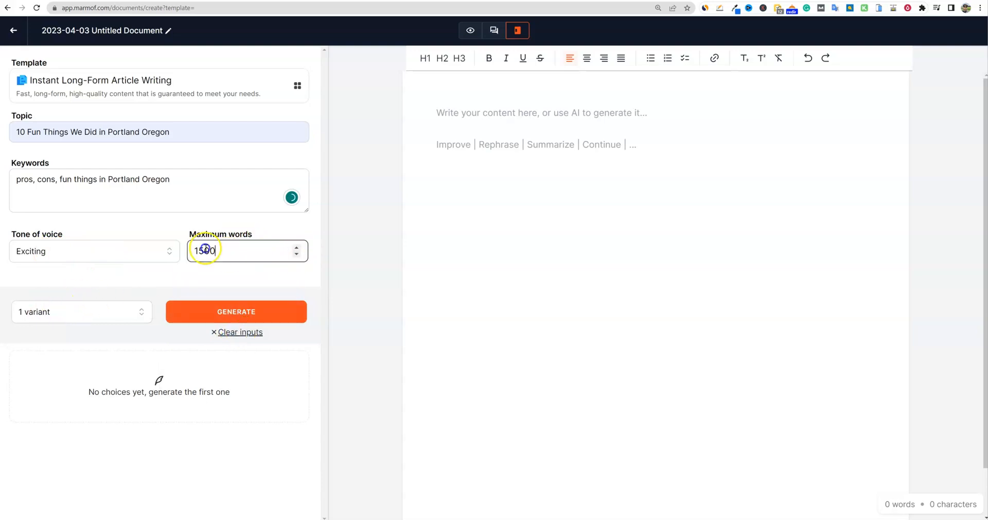
type("80")
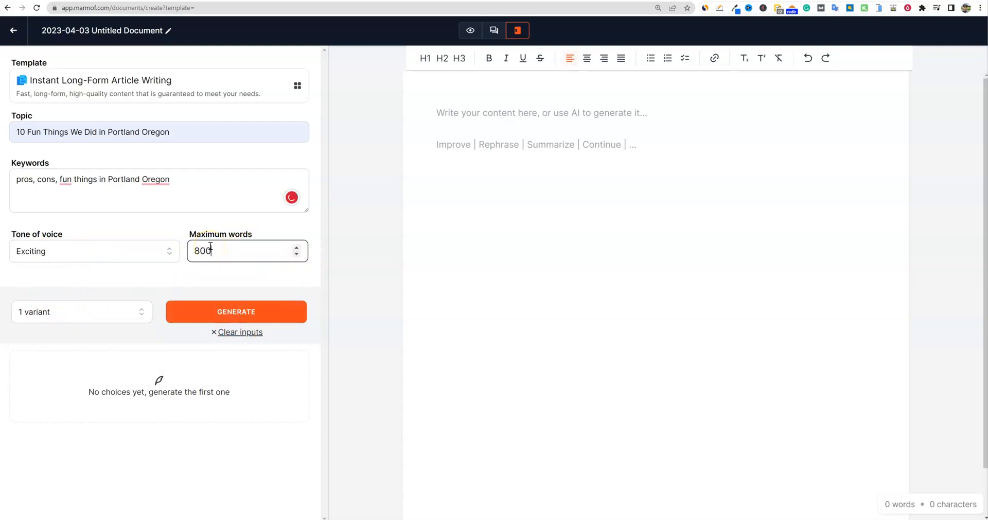
left_click(146, 274)
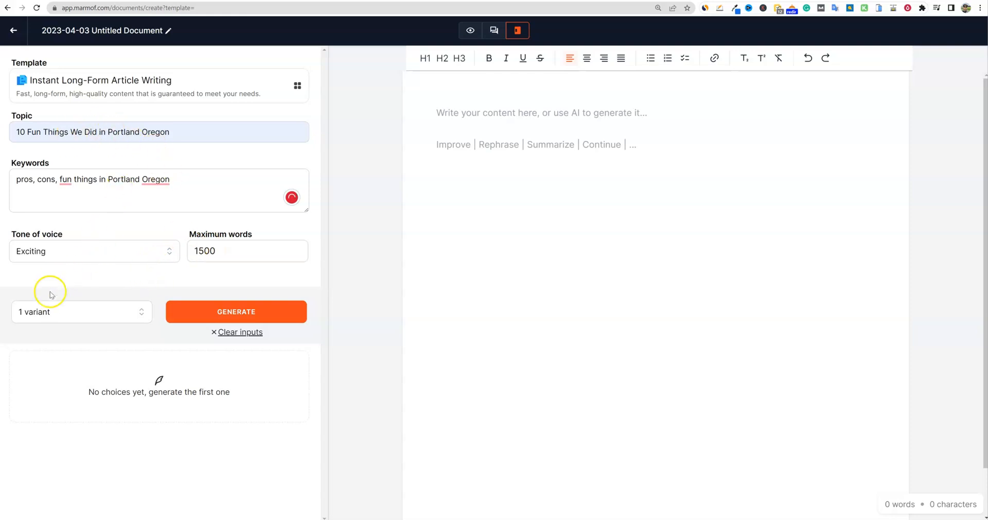
- Generate the long-form article and move the result into the document
left_click(232, 316)
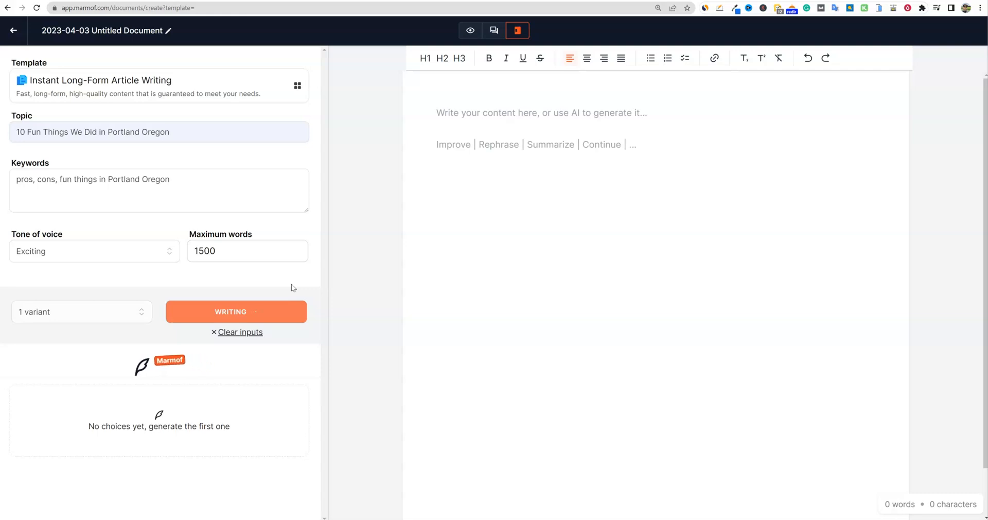
left_click(224, 283)
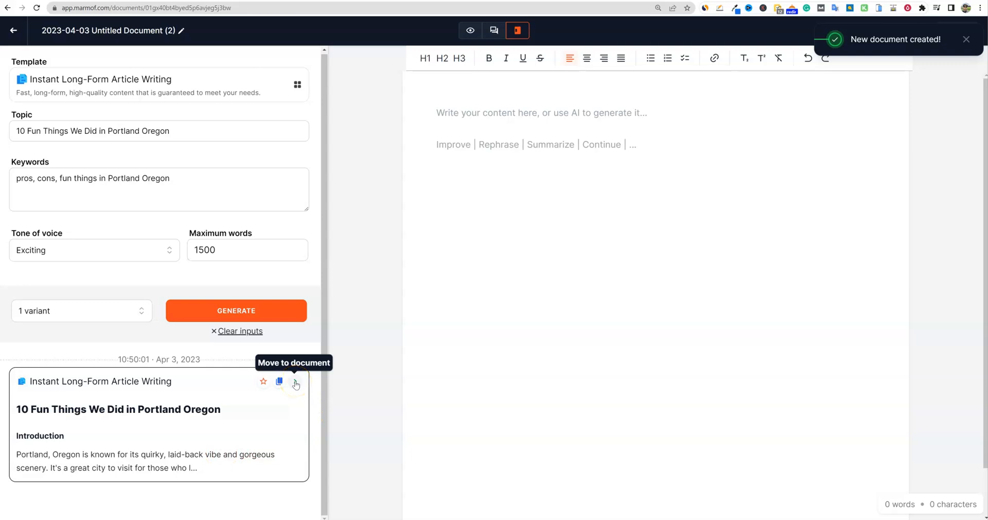
left_click(295, 382)
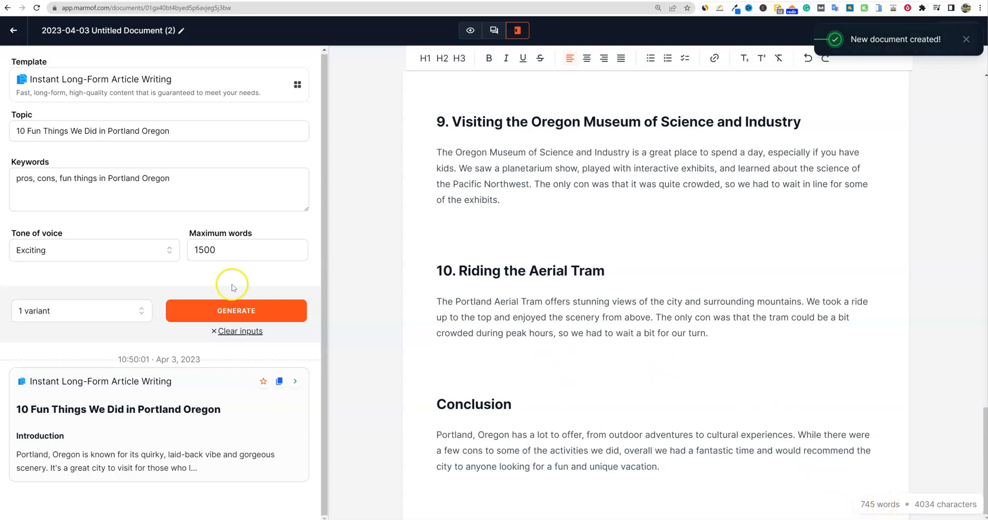
- Read through the generated Portland article from its introduction to the street art section, checking its headings, pros and cons
left_click_drag(216, 250, 186, 250)
left_click(621, 311)
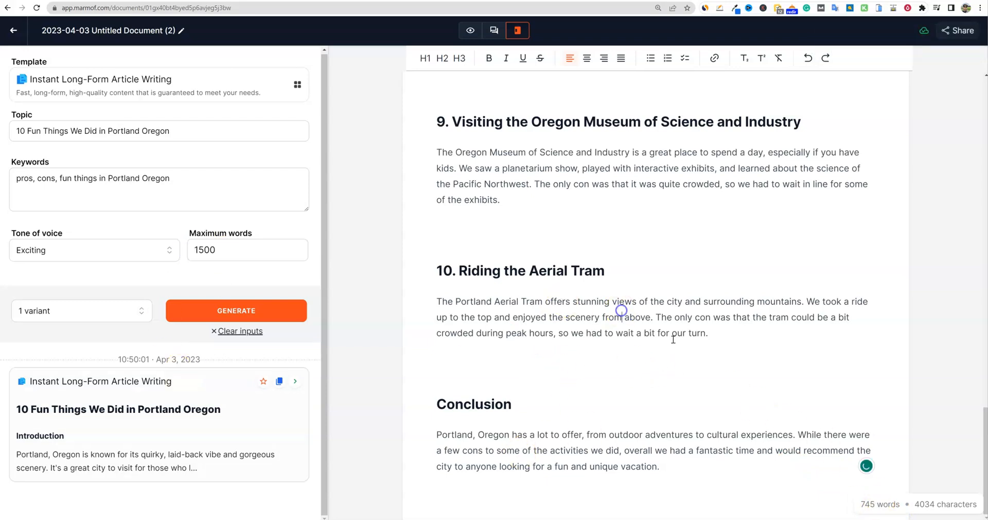
scroll(707, 438, "up", 5)
scroll(706, 439, "up", 20)
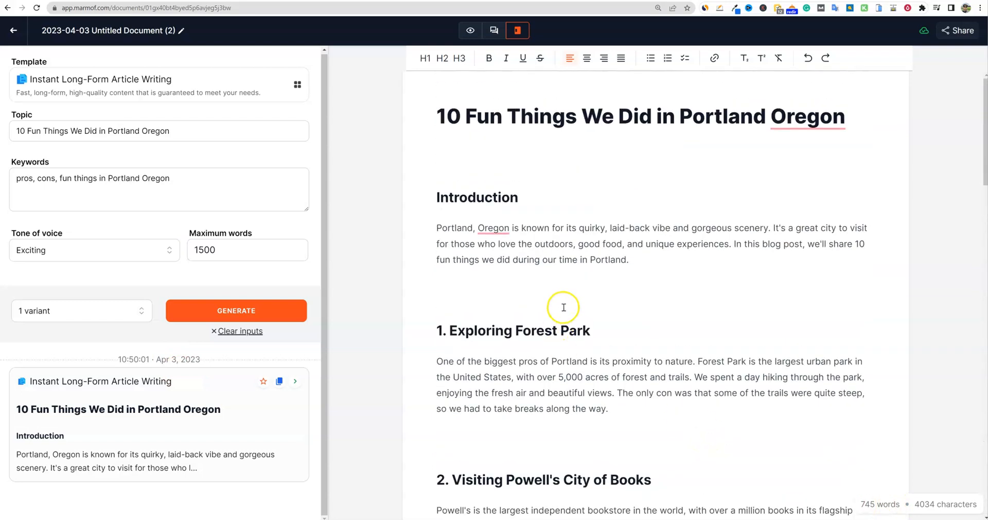
scroll(563, 307, "down", 2)
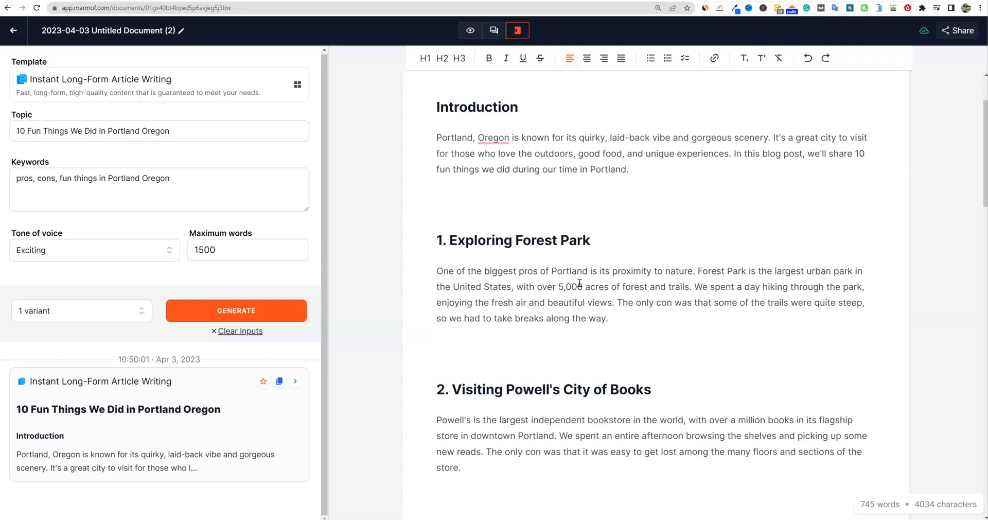
left_click_drag(604, 238, 474, 240)
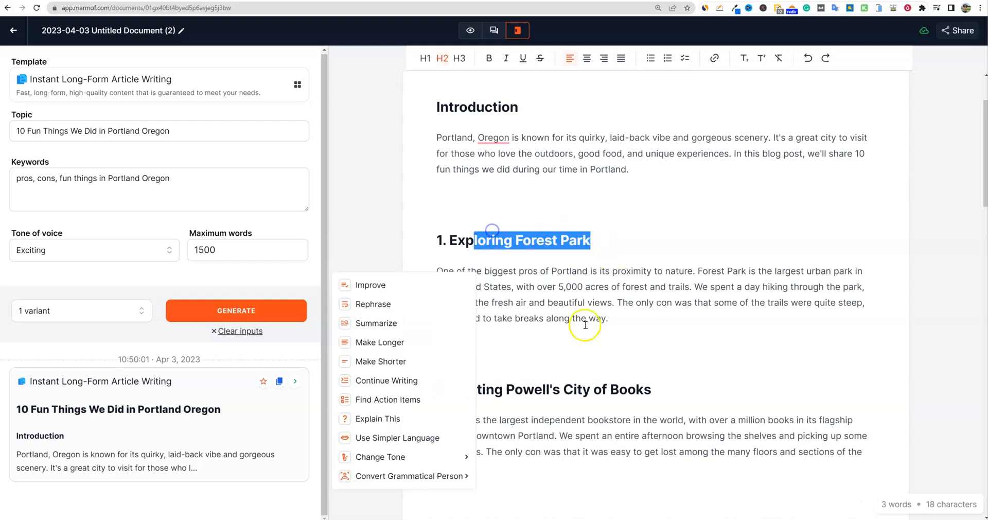
scroll(585, 324, "down", 4)
left_click_drag(653, 192, 514, 192)
scroll(651, 254, "down", 2)
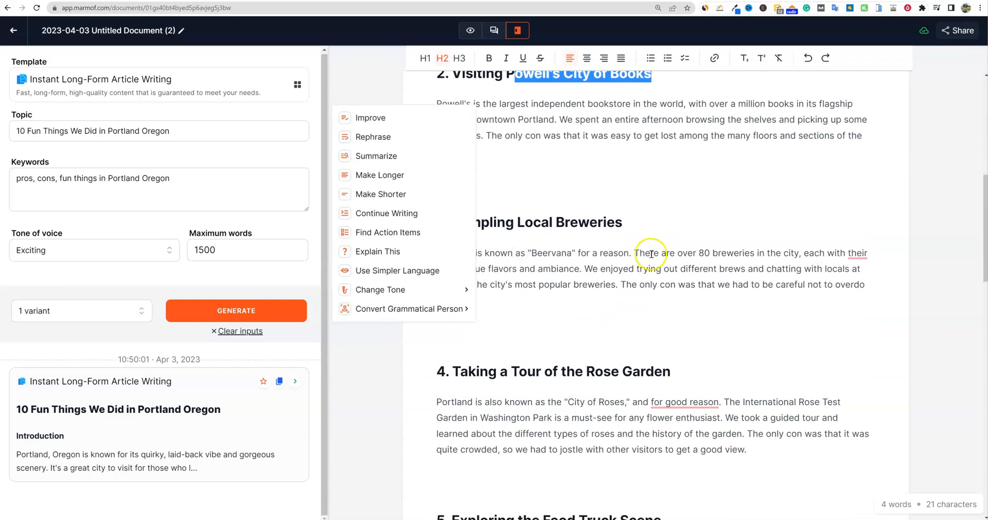
left_click(656, 230)
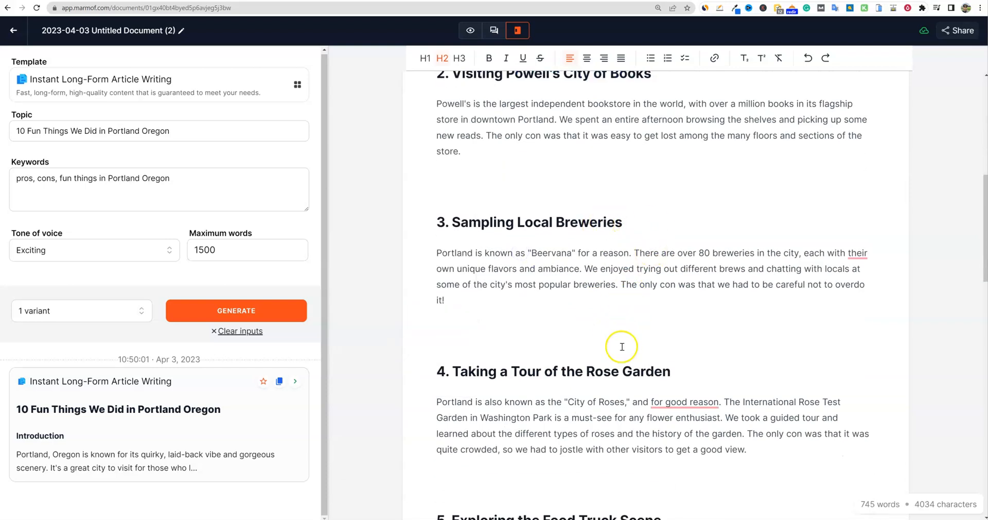
scroll(622, 345, "down", 3)
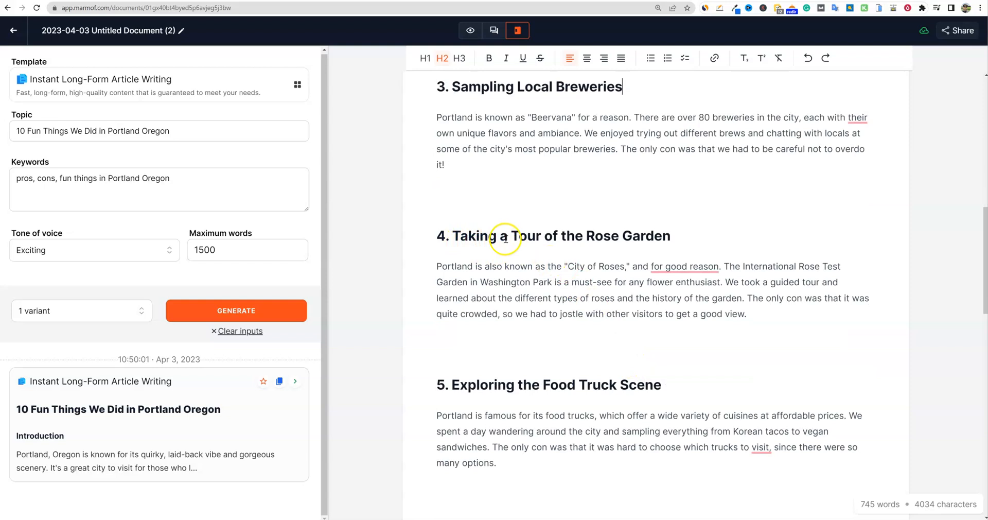
scroll(643, 273, "down", 3)
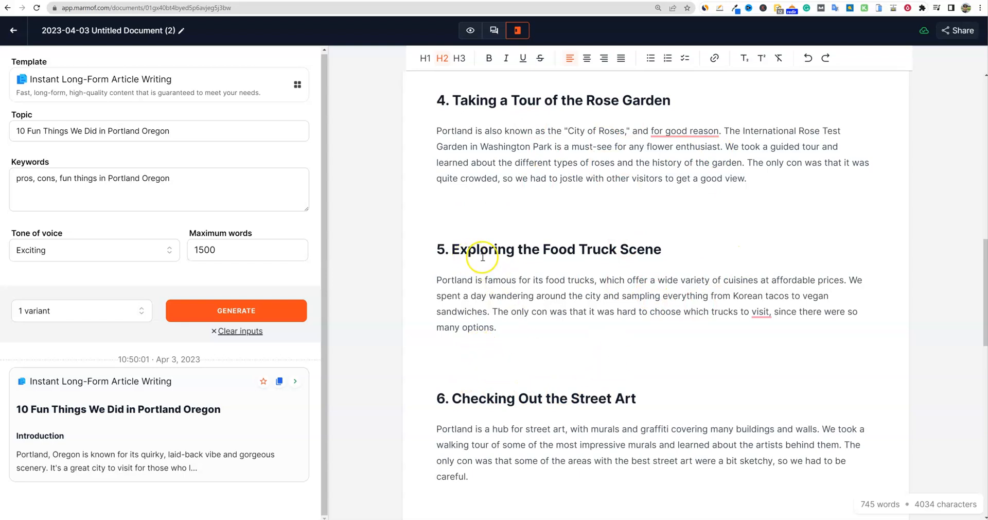
- Read the rest of the Portland article through the conclusion, checking the Columbia River Gorge section and the headings that follow it
scroll(669, 322, "down", 1)
scroll(669, 322, "down", 3)
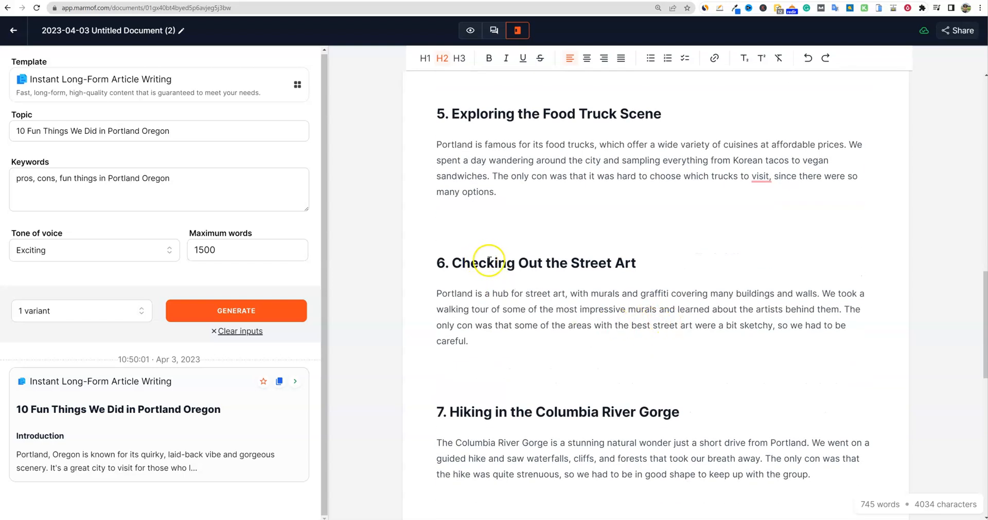
scroll(674, 355, "down", 1)
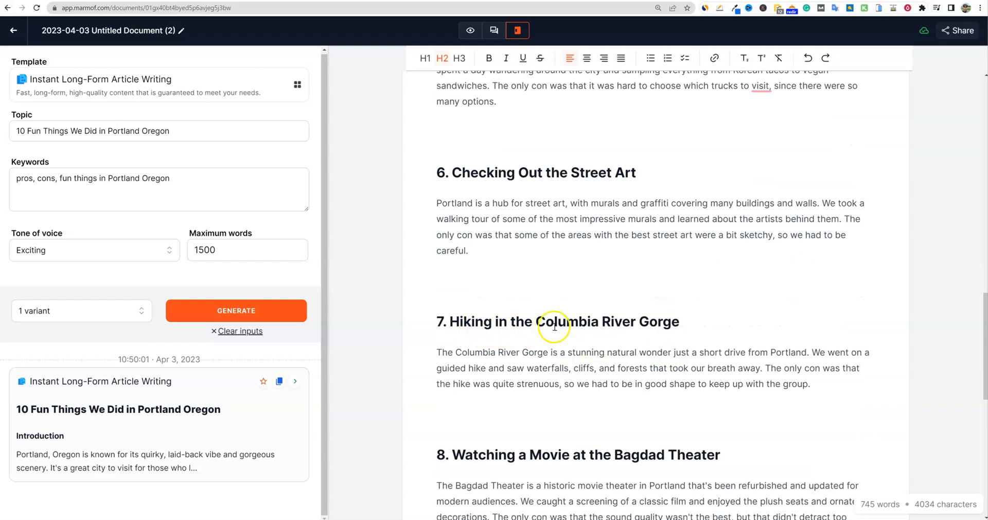
scroll(688, 333, "down", 2)
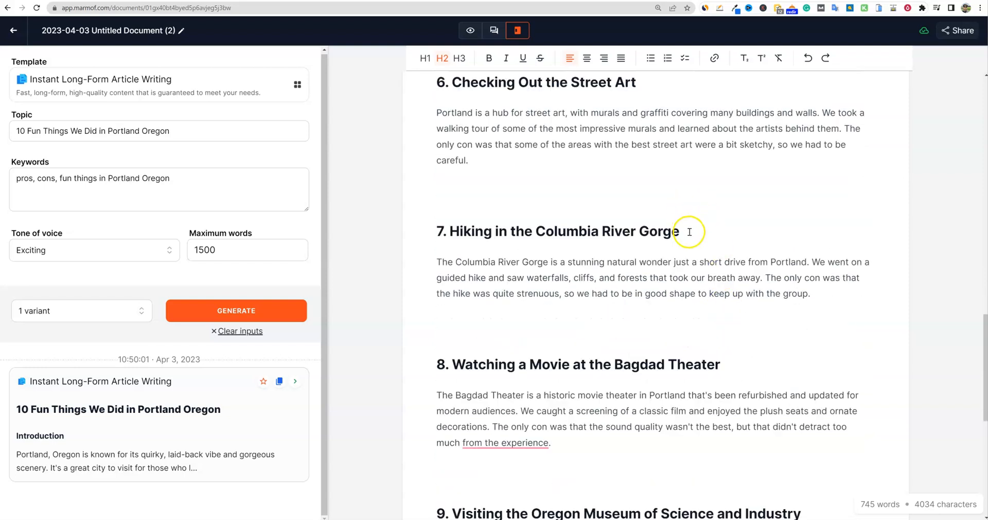
left_click_drag(685, 232, 437, 216)
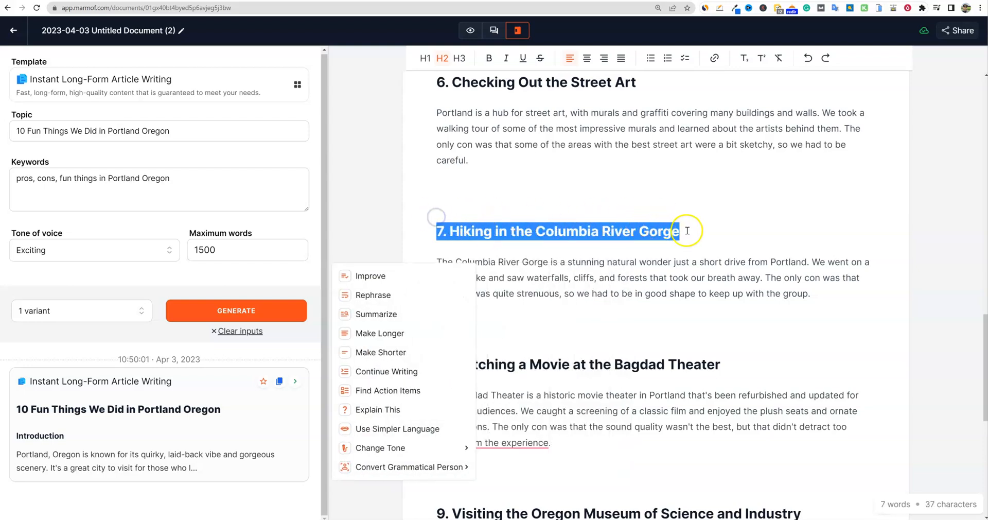
left_click_drag(532, 230, 728, 230)
left_click_drag(531, 231, 694, 231)
left_click(739, 230)
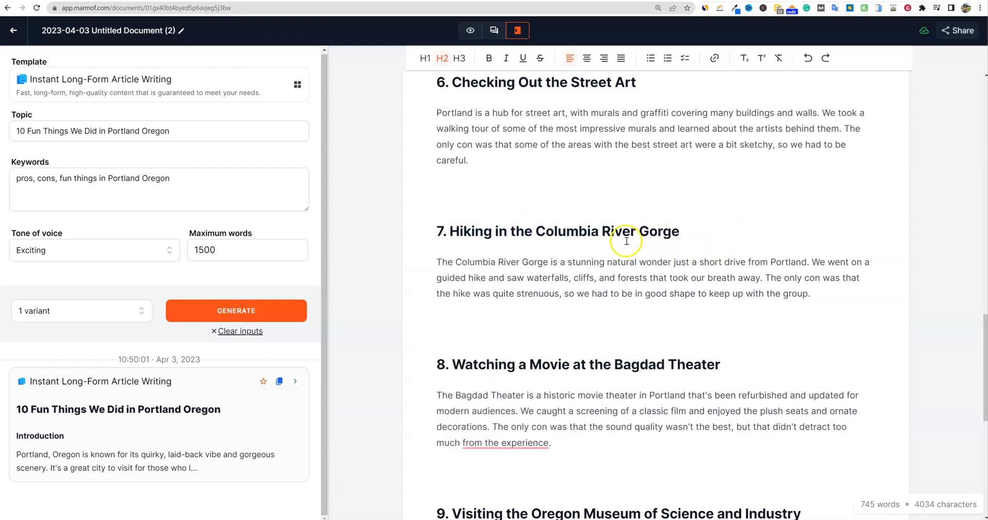
left_click_drag(445, 222, 695, 338)
left_click(723, 229)
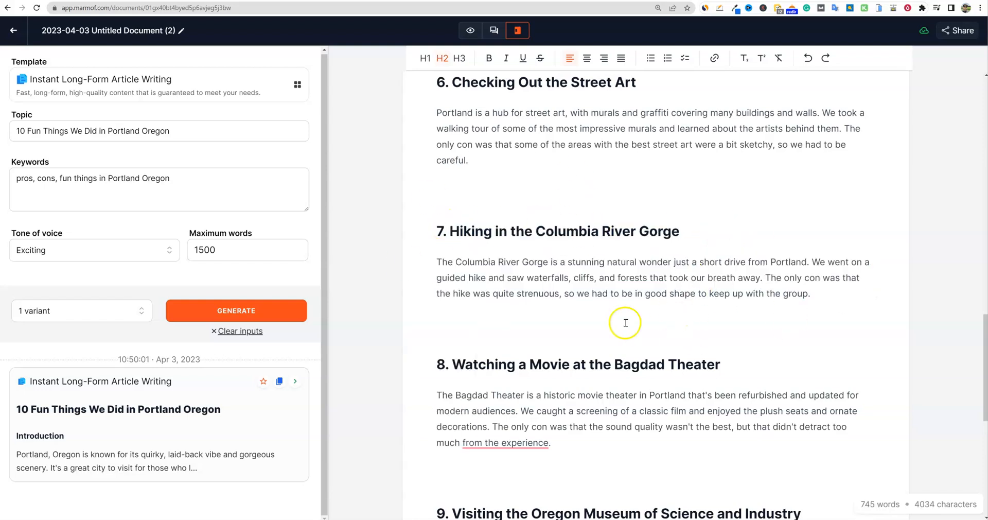
scroll(692, 328, "down", 1)
scroll(692, 329, "down", 3)
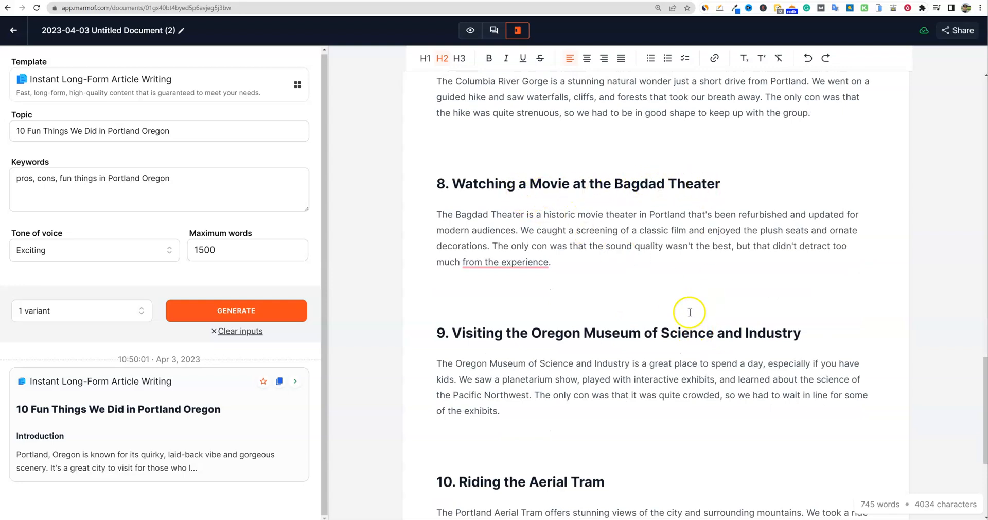
scroll(691, 318, "down", 2)
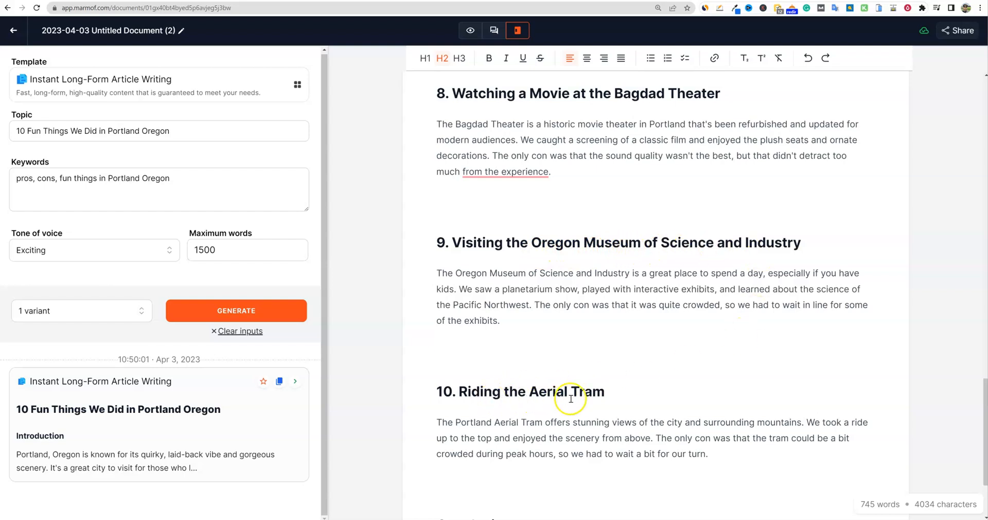
scroll(566, 399, "down", 2)
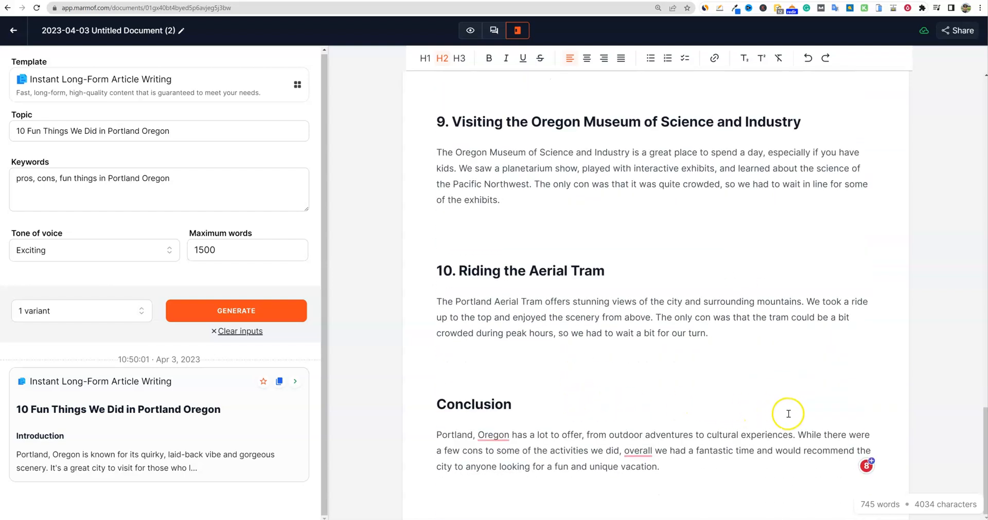
- Copy the whole Portland article, replace the existing text in Originality.AI with it and run an AI detection scan
scroll(790, 414, "up", 4)
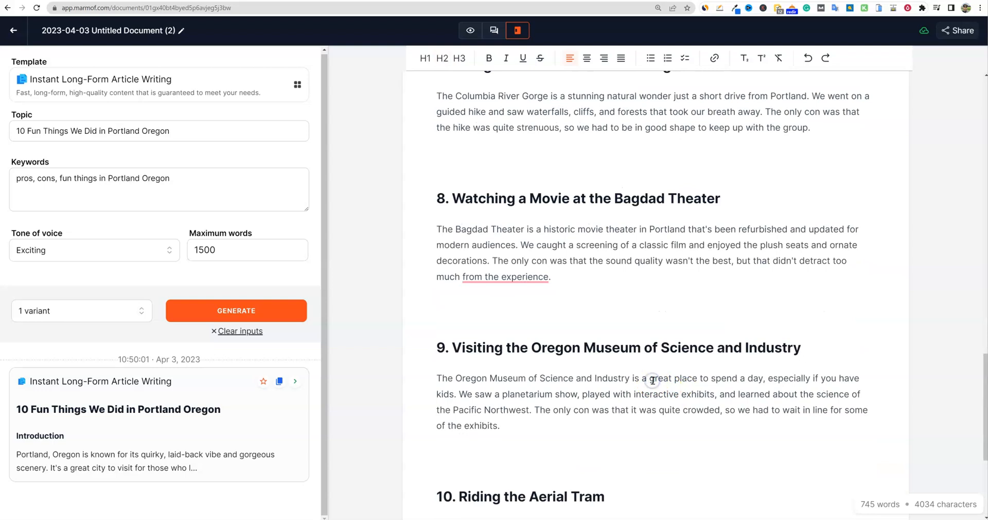
key("ctrl+a")
key("ctrl+c")
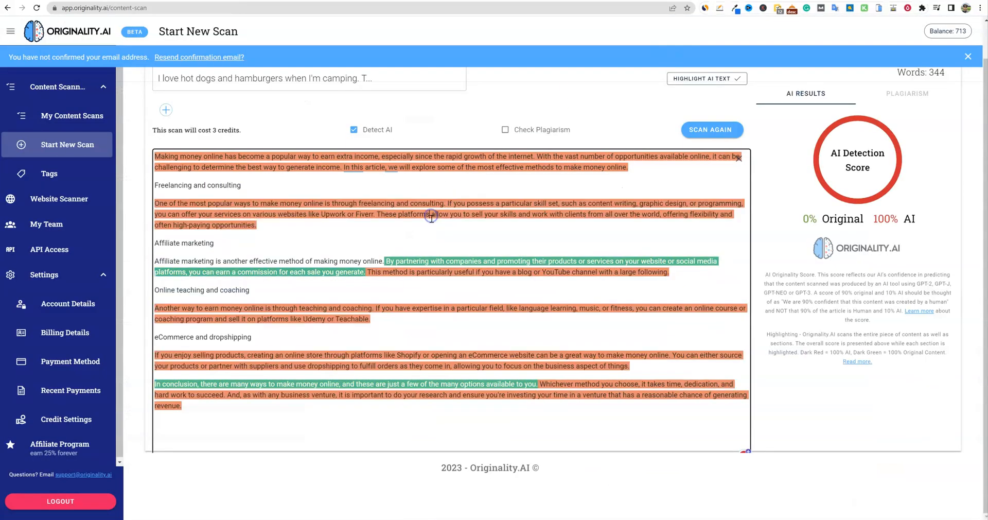
key("ctrl+a")
key("Delete")
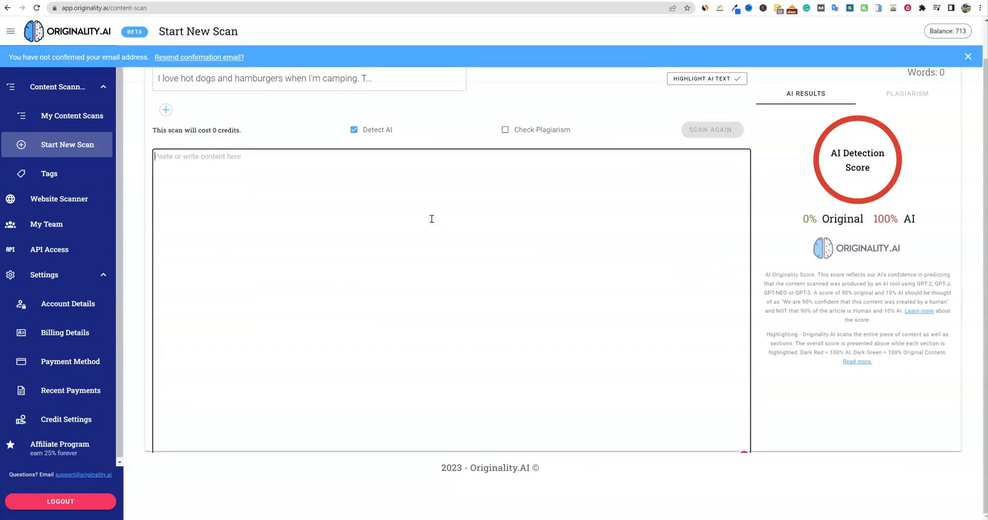
key("ctrl+v")
left_click(727, 129)
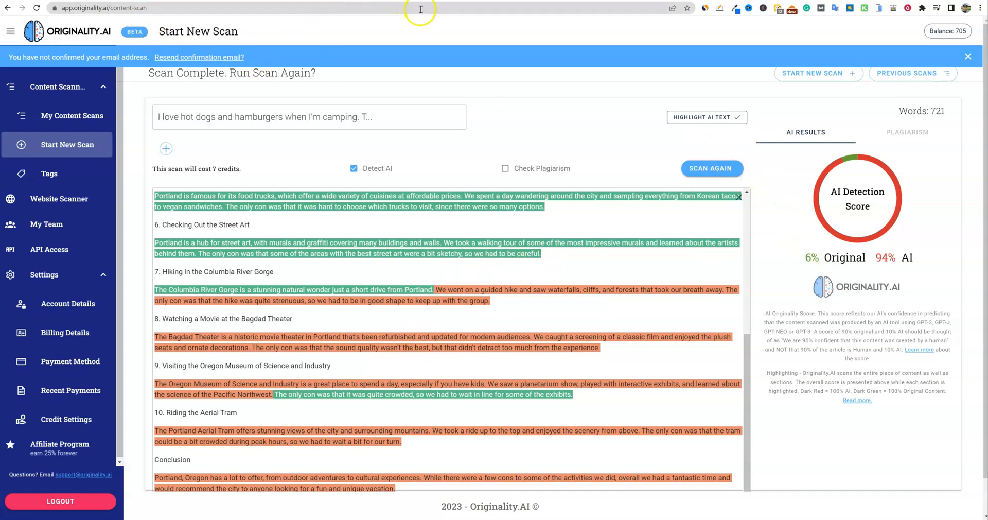
- Return to the Marmof document and check which rewriting options are available for the introduction and for the whole article body
left_click(294, 0)
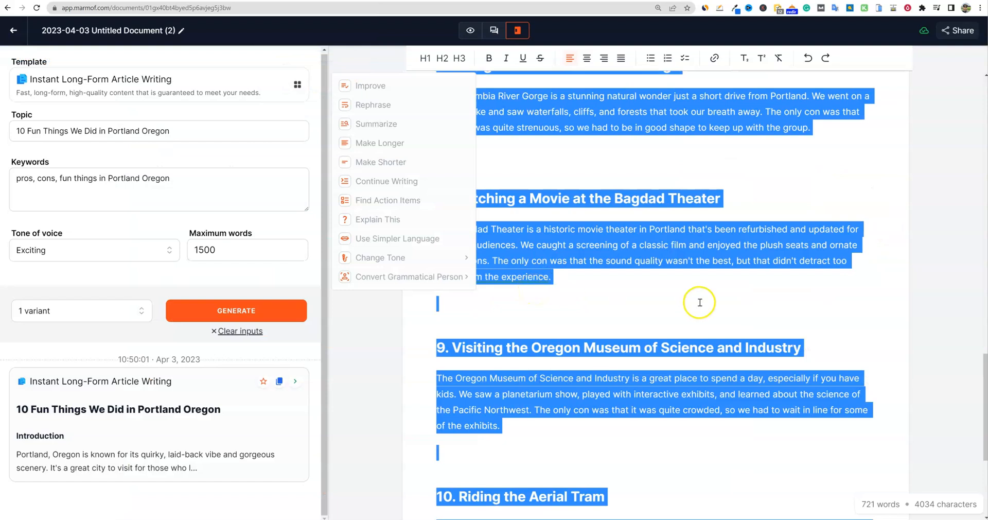
left_click(652, 302)
scroll(531, 315, "up", 15)
scroll(531, 315, "up", 10)
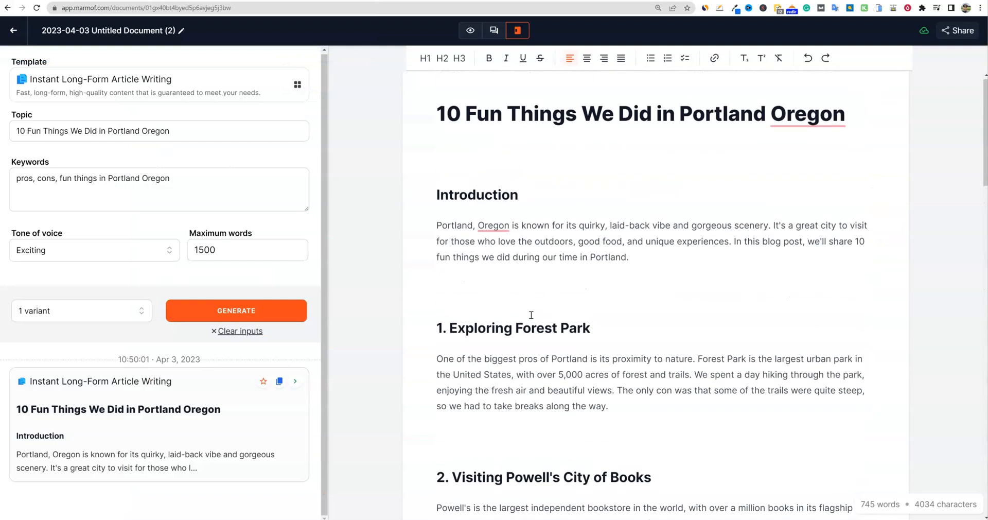
left_click_drag(632, 270, 400, 227)
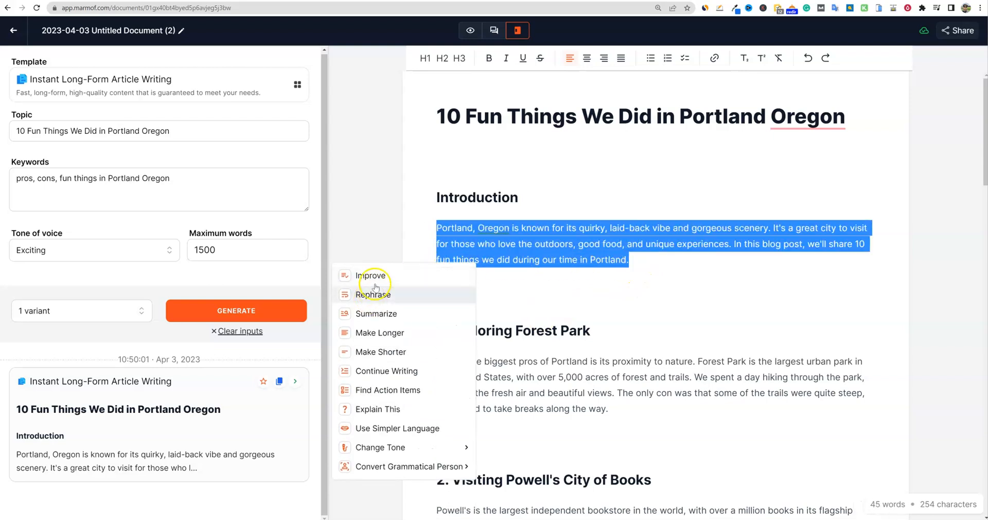
left_click(480, 435)
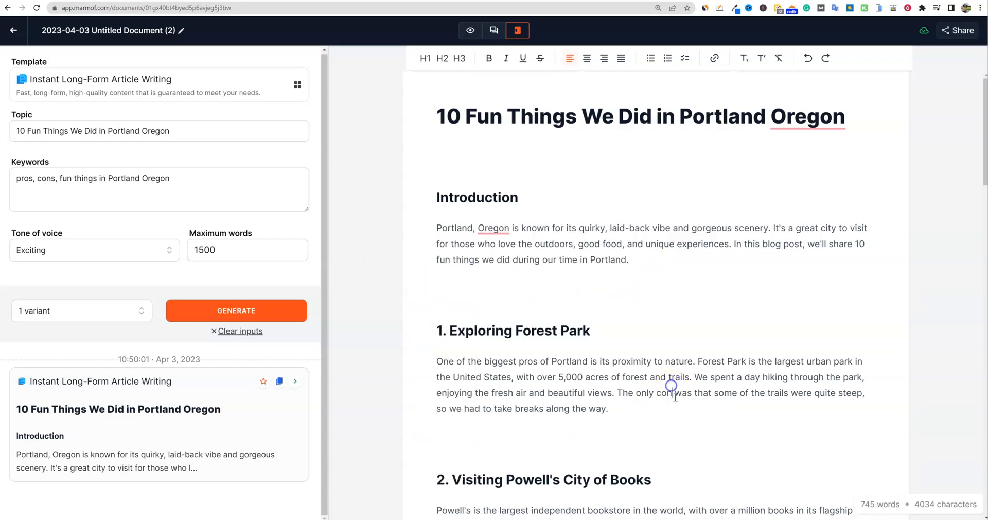
left_click_drag(429, 208, 792, 483)
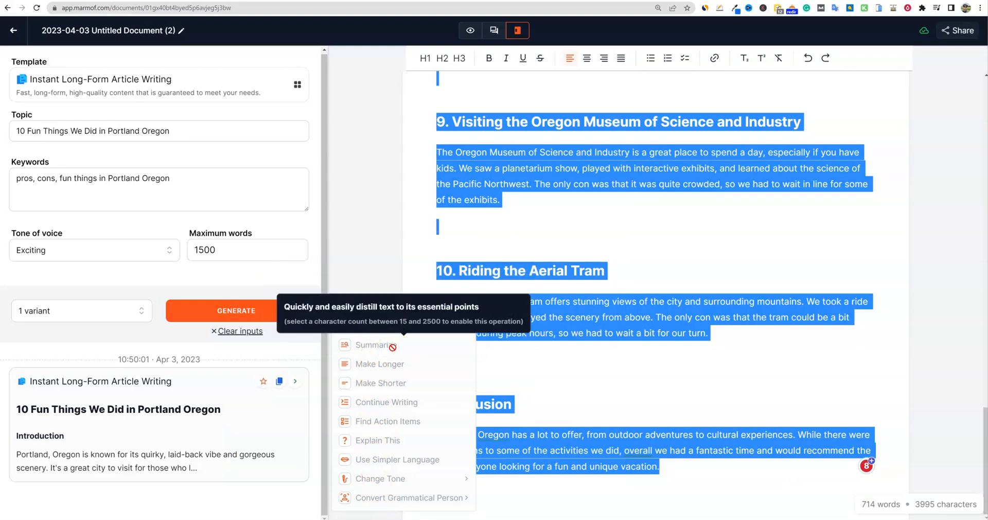
left_click(596, 233)
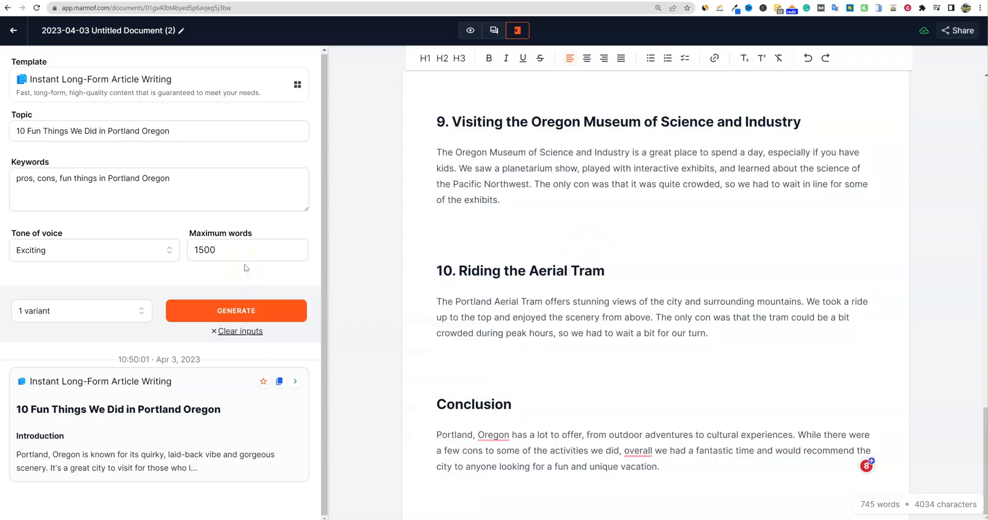
- Leave the document and look over the dashboard's templates, including Blog Post Wizard, and the recent documents
left_click(14, 31)
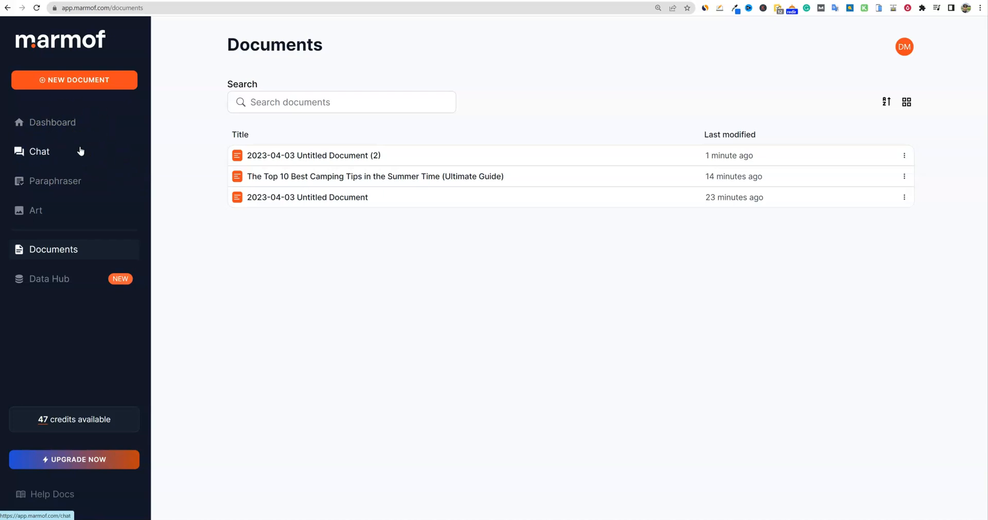
left_click(59, 126)
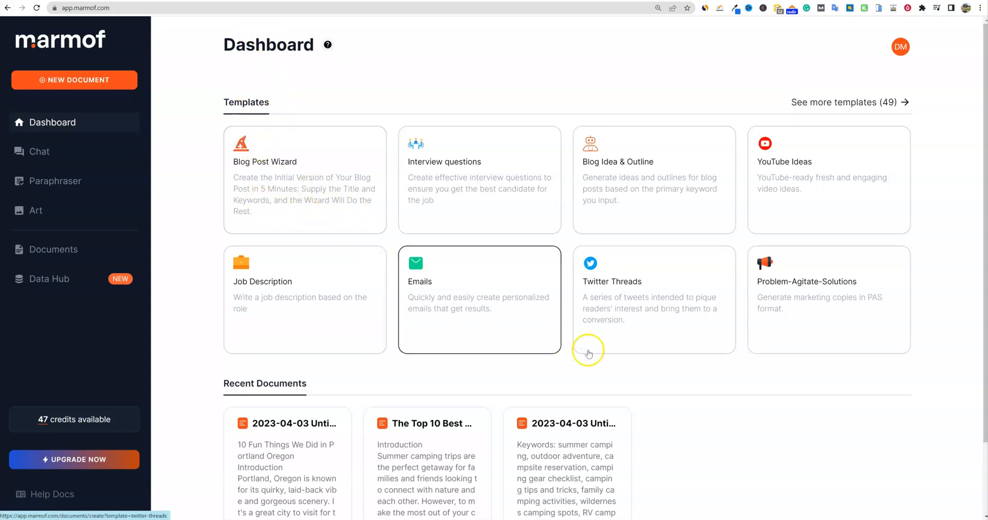
scroll(443, 416, "down", 2)
scroll(444, 416, "up", 2)
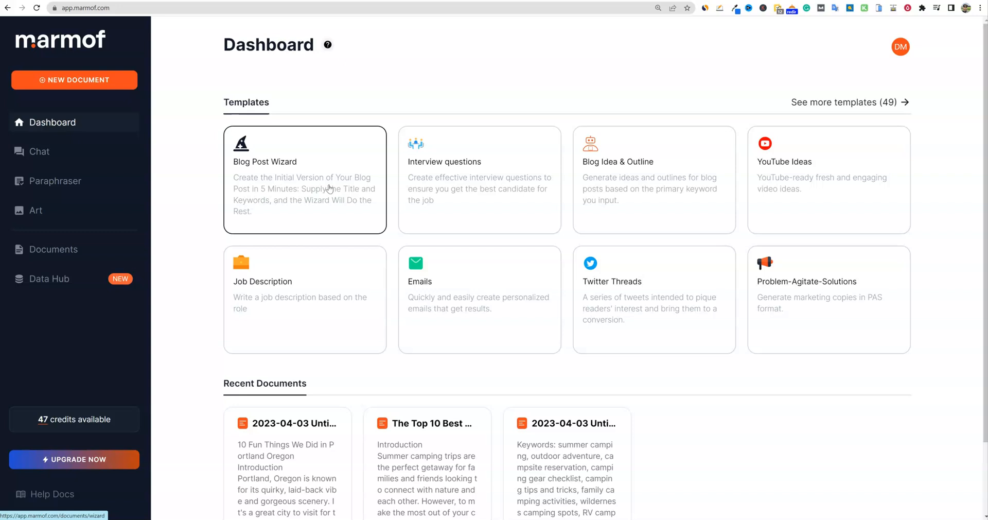
left_click(315, 157)
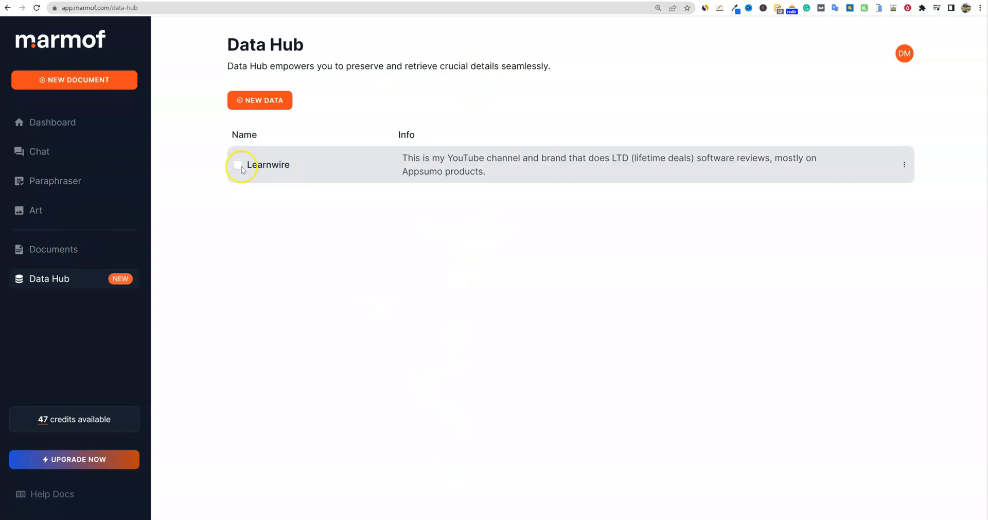
- Review the Learnwire entry in the Data Hub and the Chat welcome email that references it
left_click(238, 164)
left_click(239, 165)
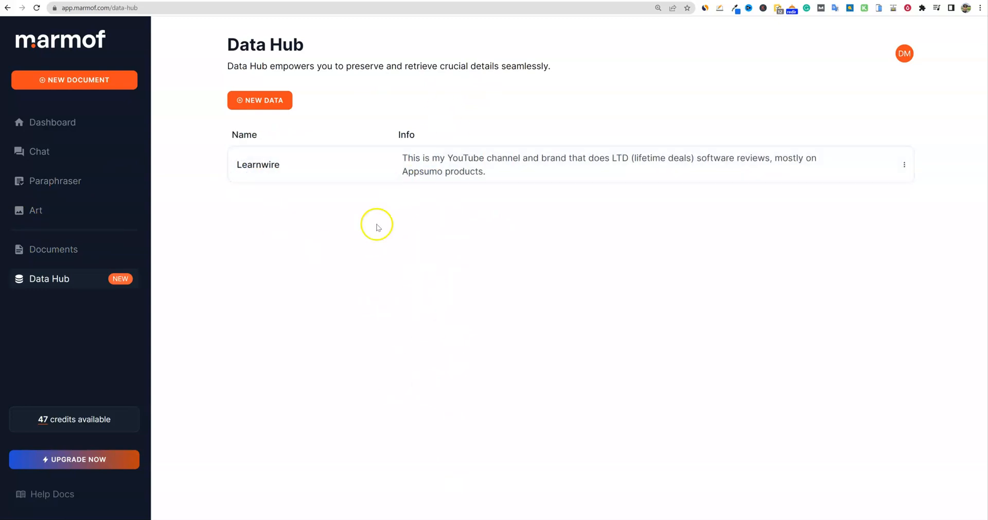
left_click(34, 149)
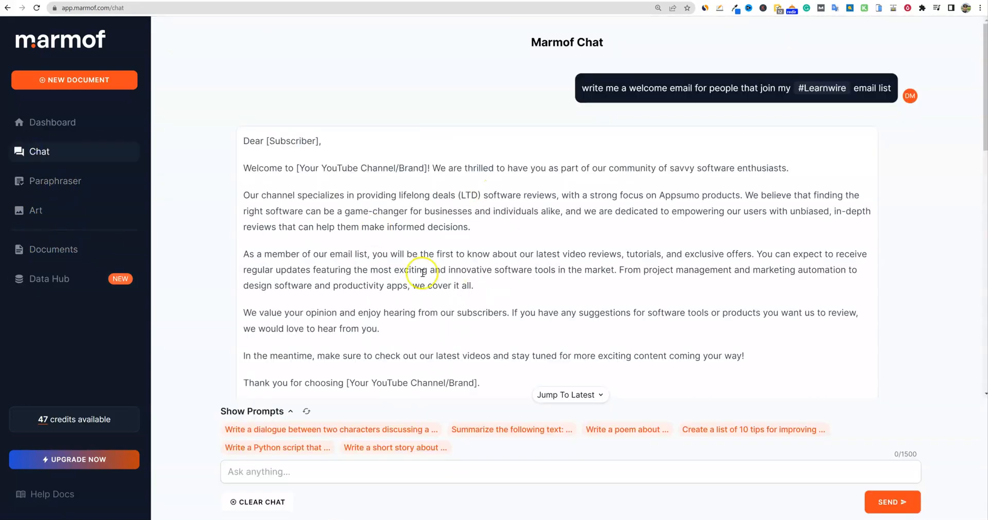
left_click(49, 280)
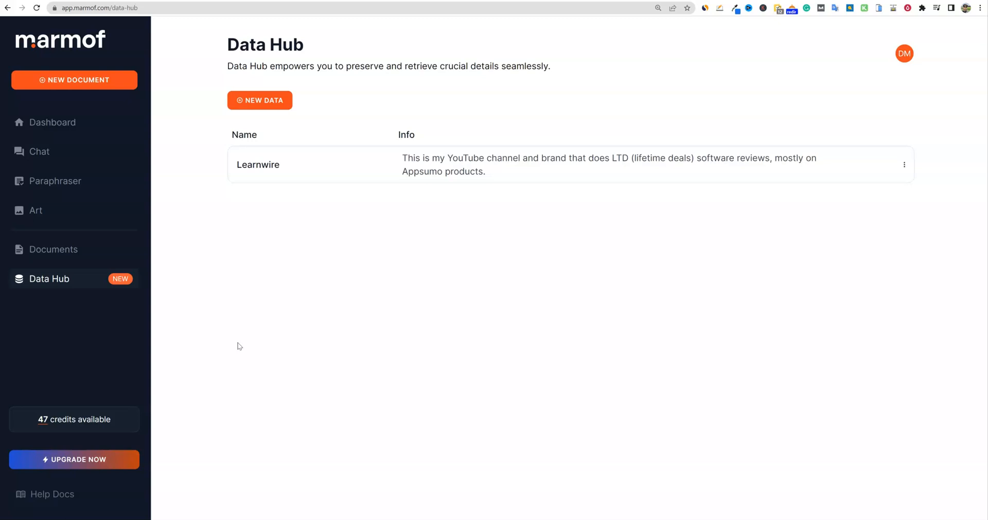
- Go from the Data Hub to the dashboard and open the Blog Post Wizard to view its details form
left_click(240, 335)
left_click(52, 124)
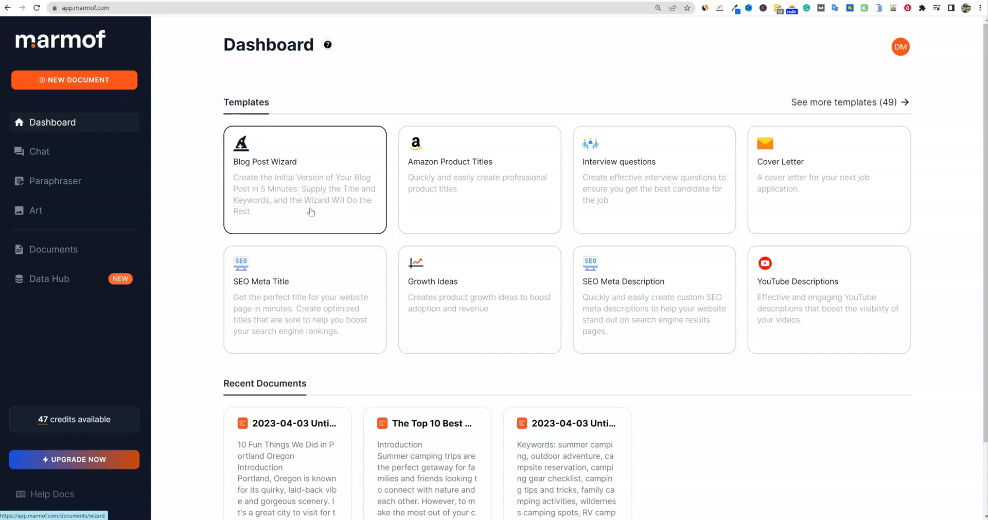
left_click(336, 200)
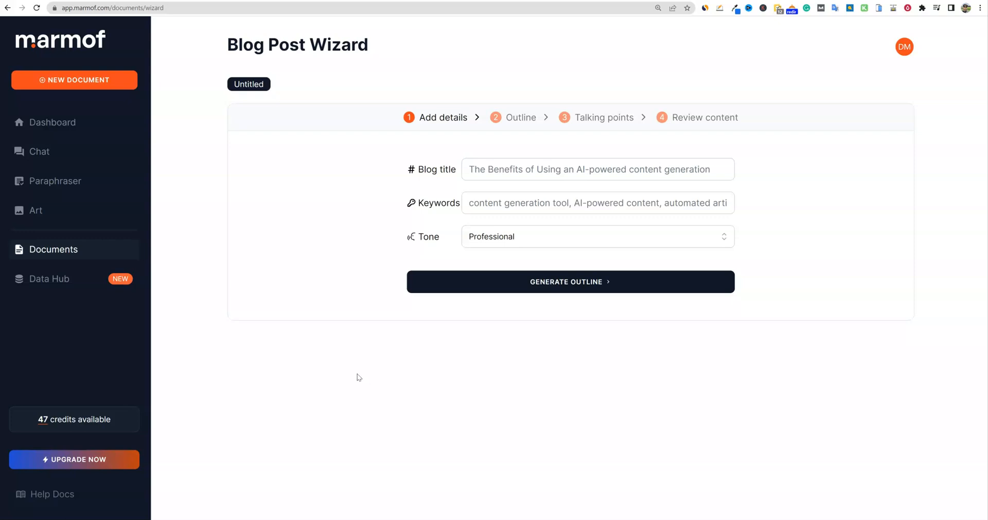
- Inspect the name and info fields of the Data Hub's new data form, enlarge the info box and close it without creating an entry
left_click(41, 278)
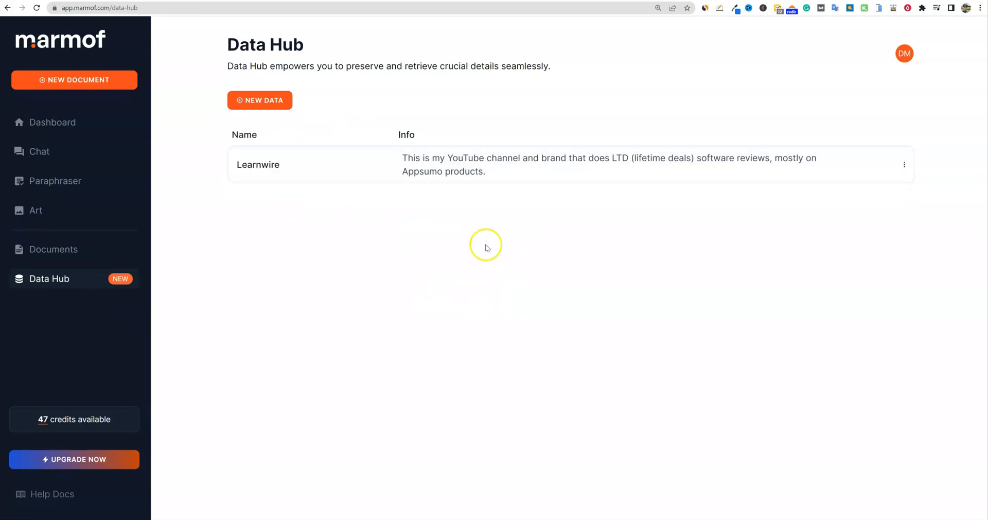
left_click(268, 104)
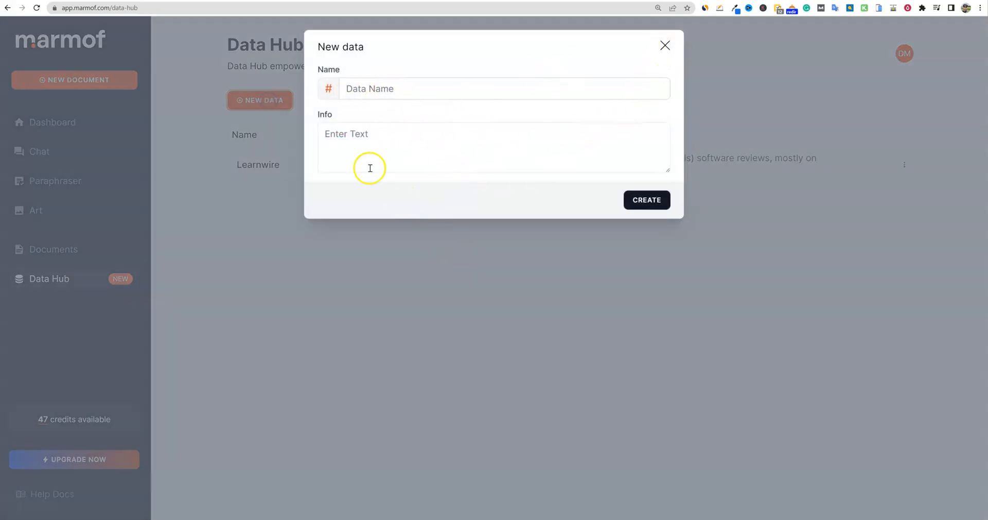
left_click(665, 46)
left_click(274, 102)
left_click(382, 88)
left_click(359, 143)
left_click_drag(669, 169, 667, 272)
left_click(661, 46)
left_click(662, 45)
- Enter "#" in the Chat prompt to see which Data Hub entries can be referenced, and dismiss the suggestions
left_click(53, 154)
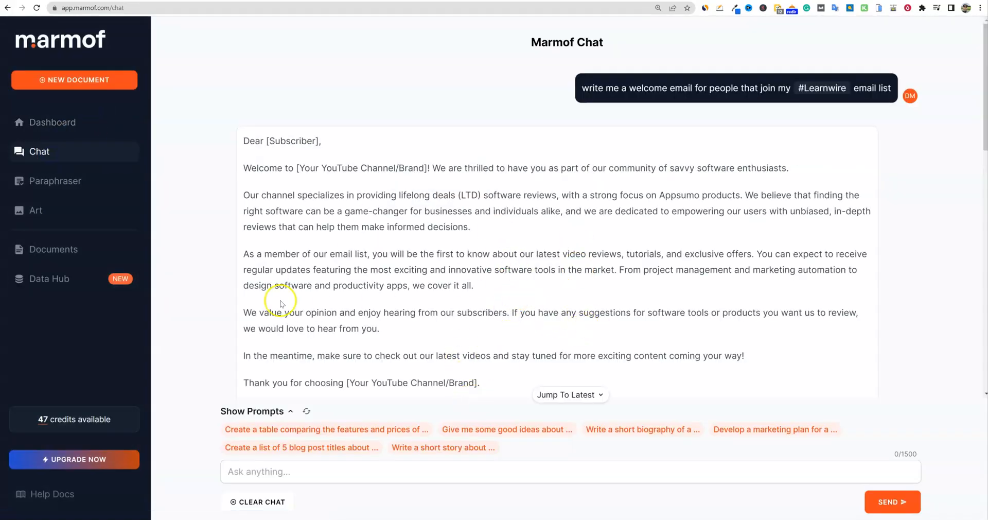
left_click(295, 474)
left_click(325, 473)
left_click(361, 474)
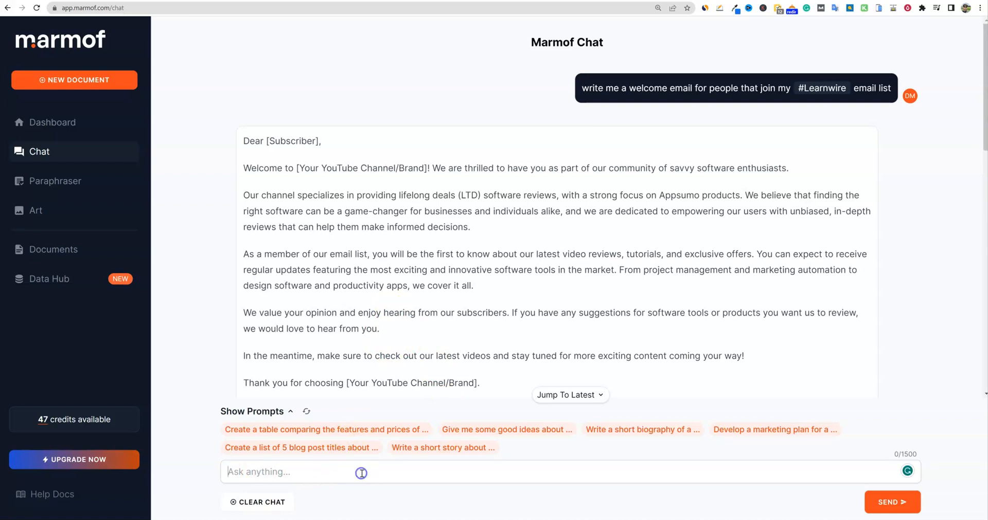
type("#")
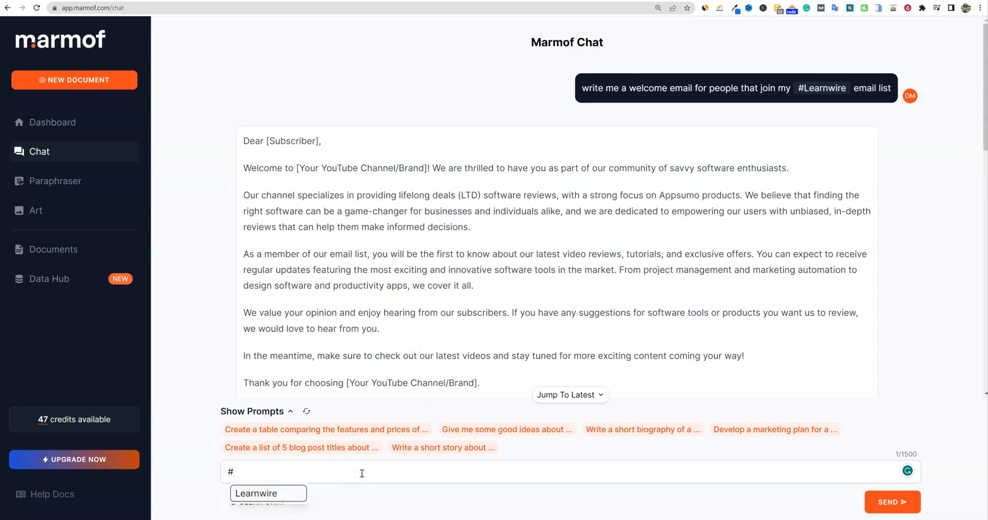
left_click(199, 346)
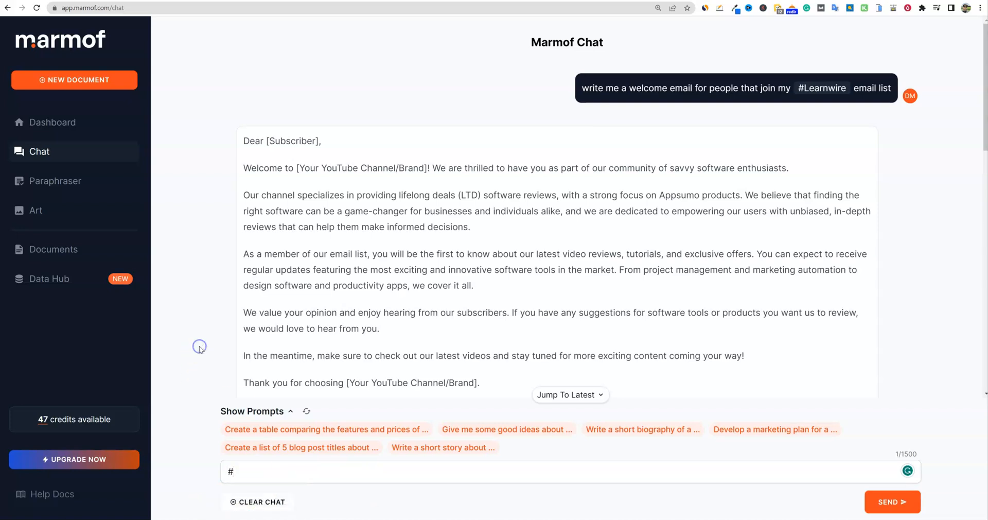